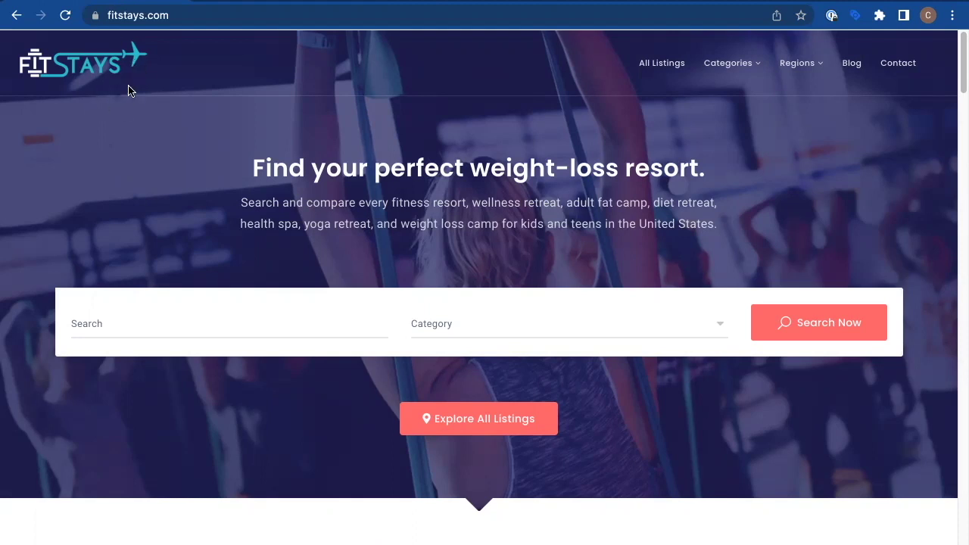
# - Look over the FitStays homepage, including its search area and the resort type categories
pyautogui.scroll(-1, 135, 131)
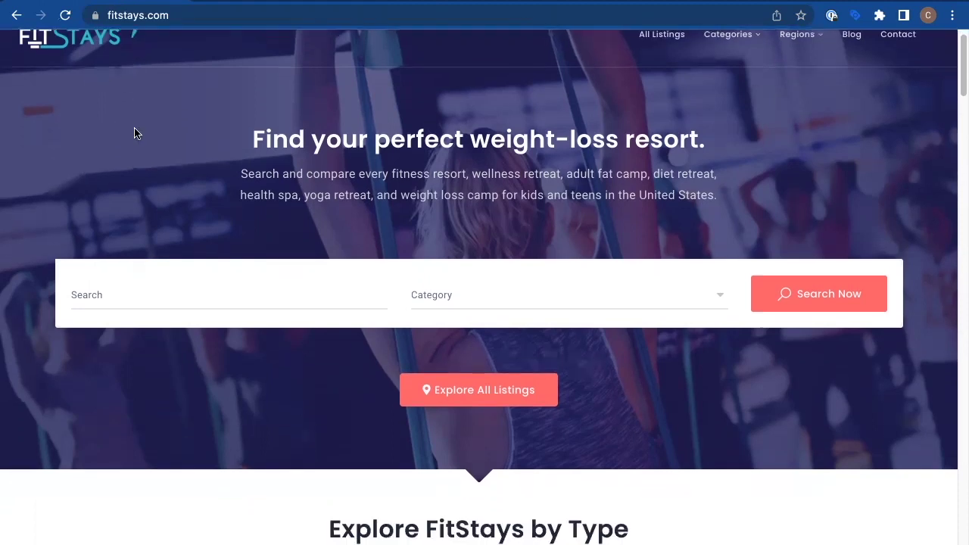
pyautogui.scroll(-10, 135, 134)
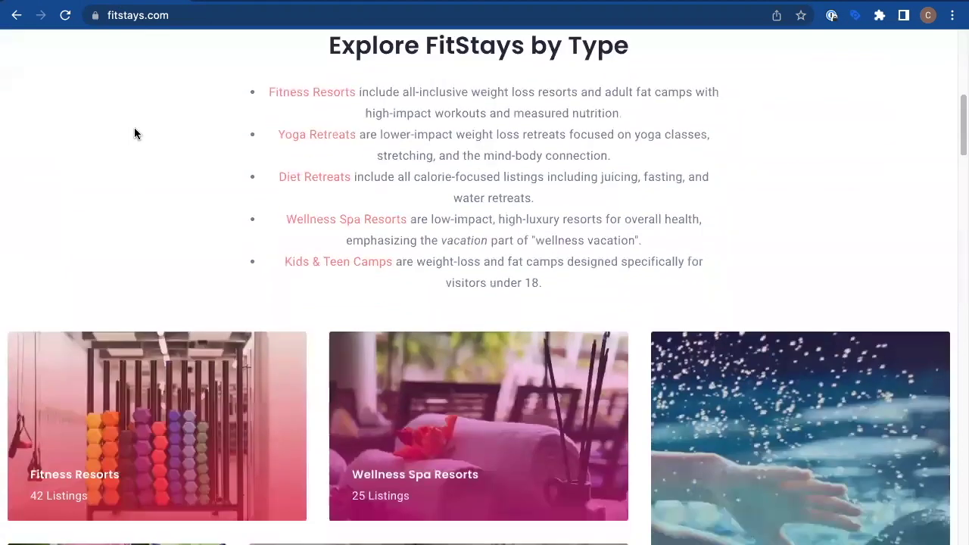
pyautogui.scroll(-3, 135, 133)
pyautogui.scroll(2, 135, 133)
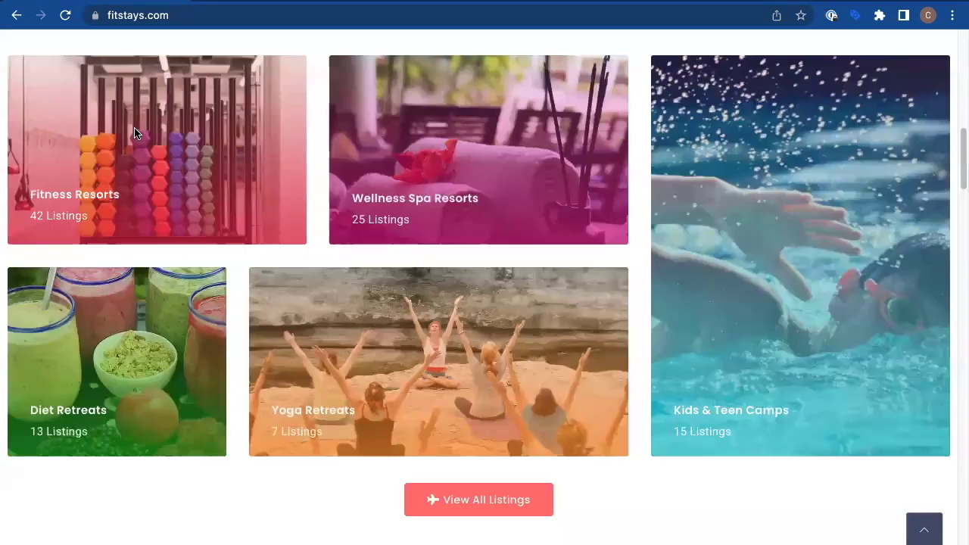
pyautogui.scroll(5, 134, 134)
pyautogui.scroll(6, 134, 133)
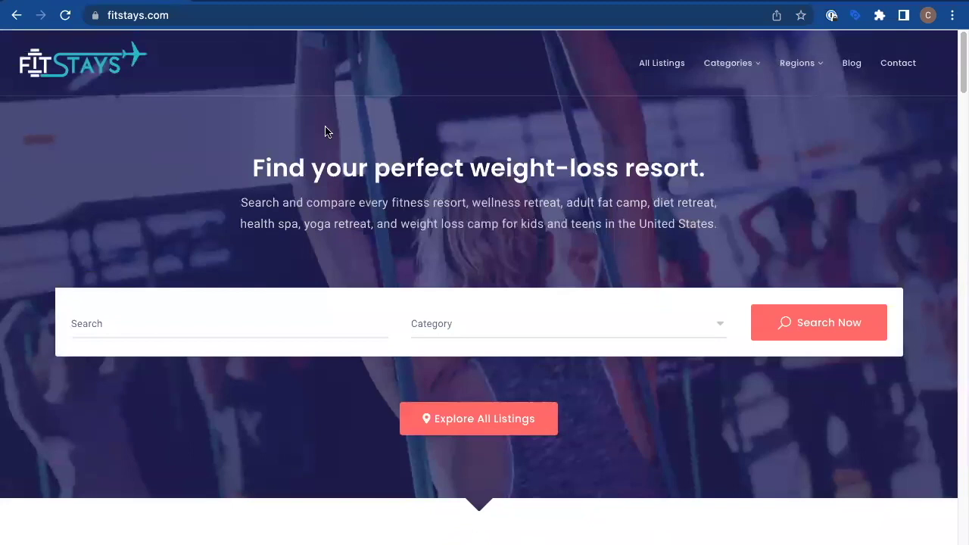
# - Switch to Google Analytics and open the Pages and screens engagement report to review its page title table
pyautogui.click(256, 2)
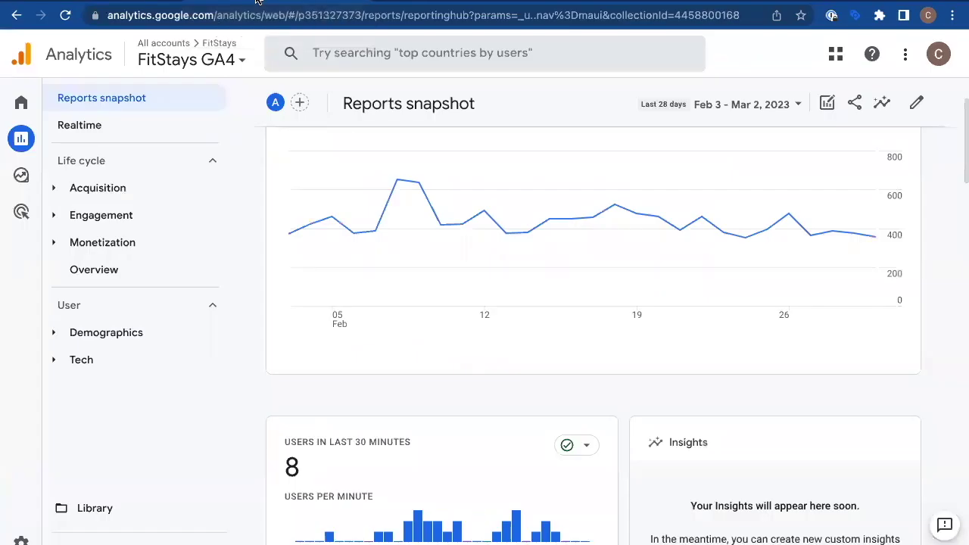
pyautogui.click(107, 218)
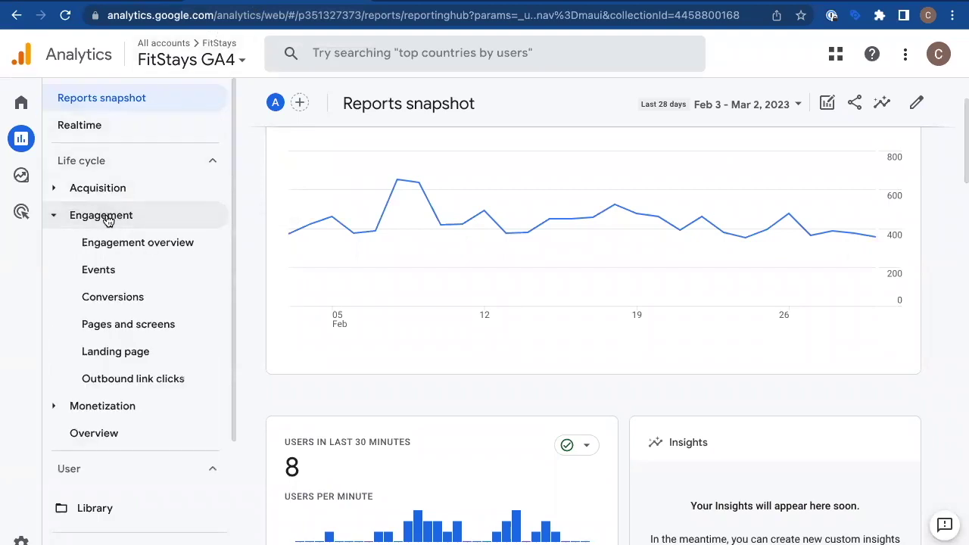
pyautogui.click(121, 324)
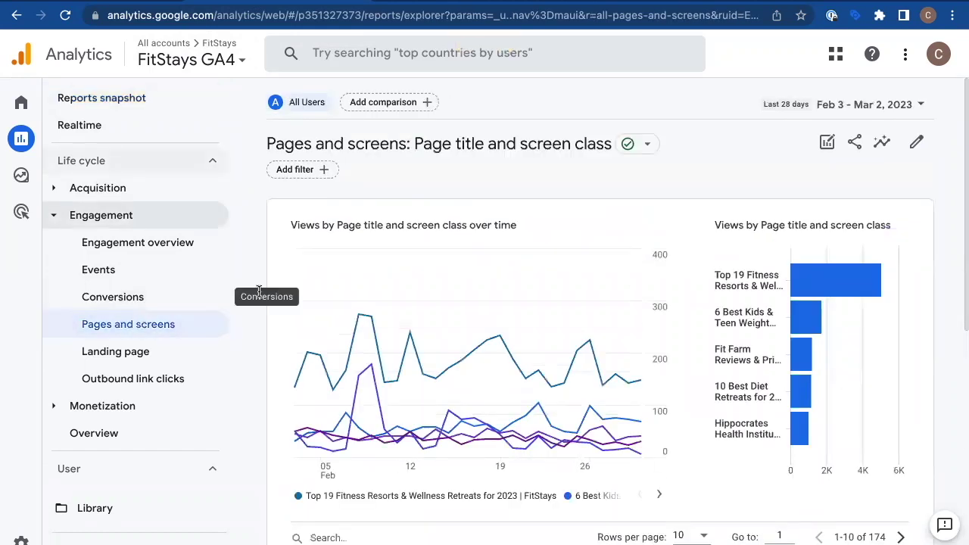
pyautogui.scroll(-5, 435, 376)
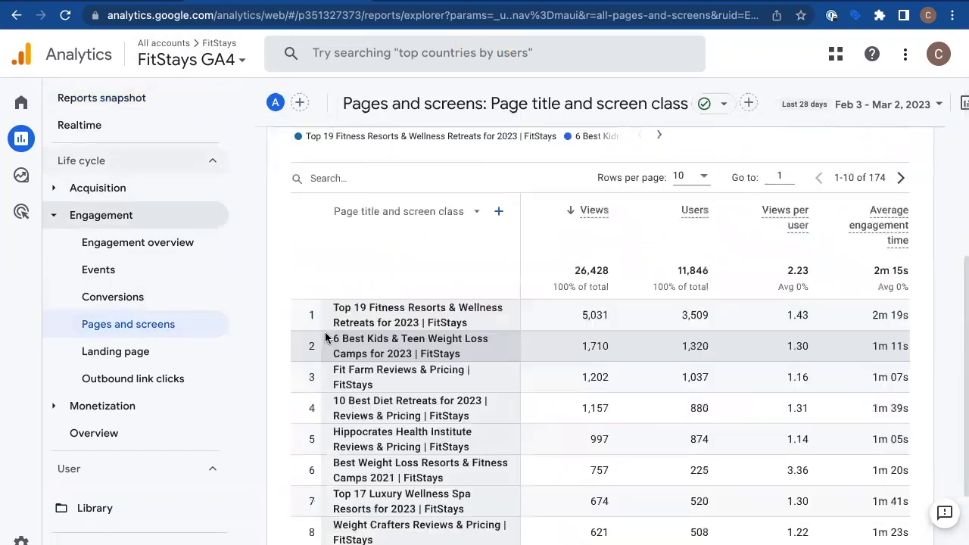
pyautogui.scroll(1, 432, 363)
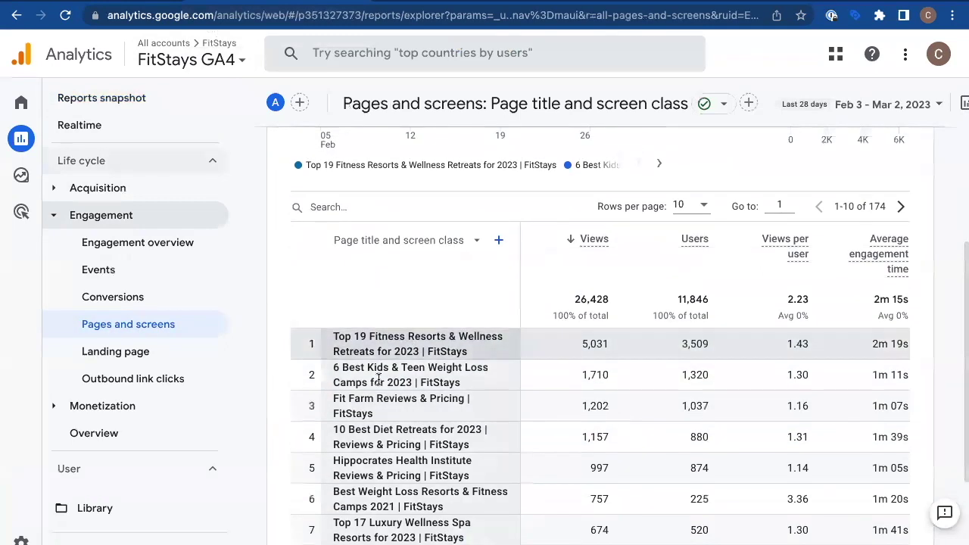
pyautogui.scroll(5, 421, 338)
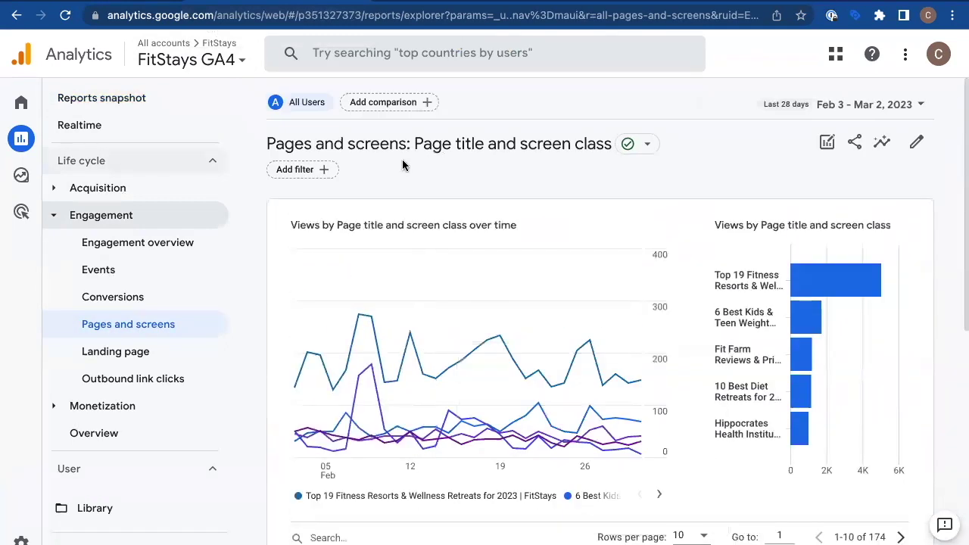
pyautogui.scroll(-4, 412, 331)
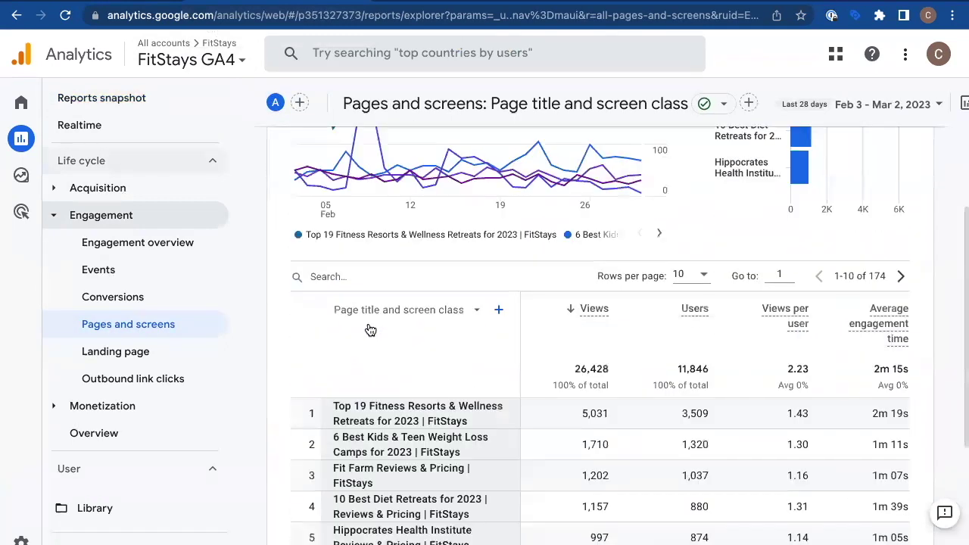
# - Change the Pages and screens report's primary dimension to Content group and review the table and chart
pyautogui.click(423, 310)
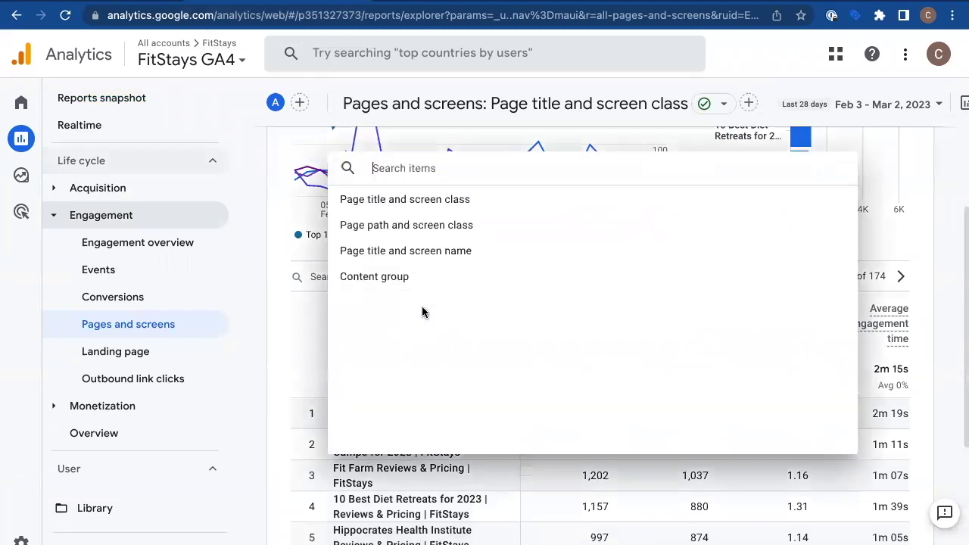
pyautogui.click(384, 278)
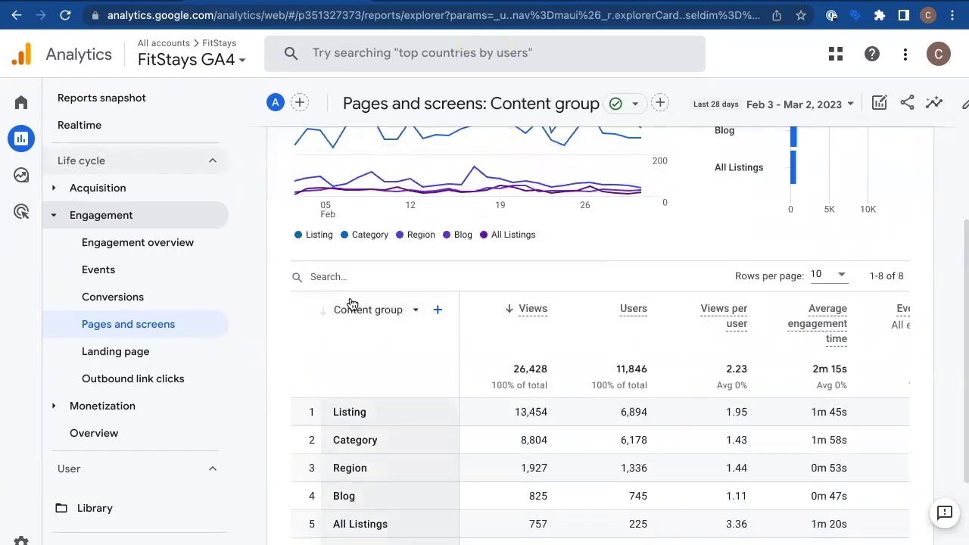
pyautogui.scroll(-1, 301, 323)
pyautogui.scroll(-1, 326, 337)
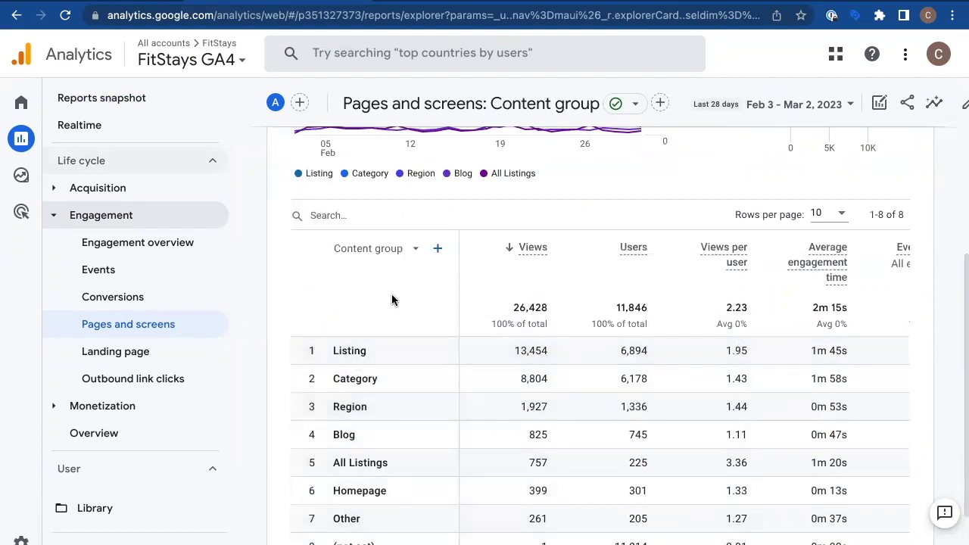
pyautogui.scroll(3, 391, 294)
pyautogui.scroll(3, 391, 299)
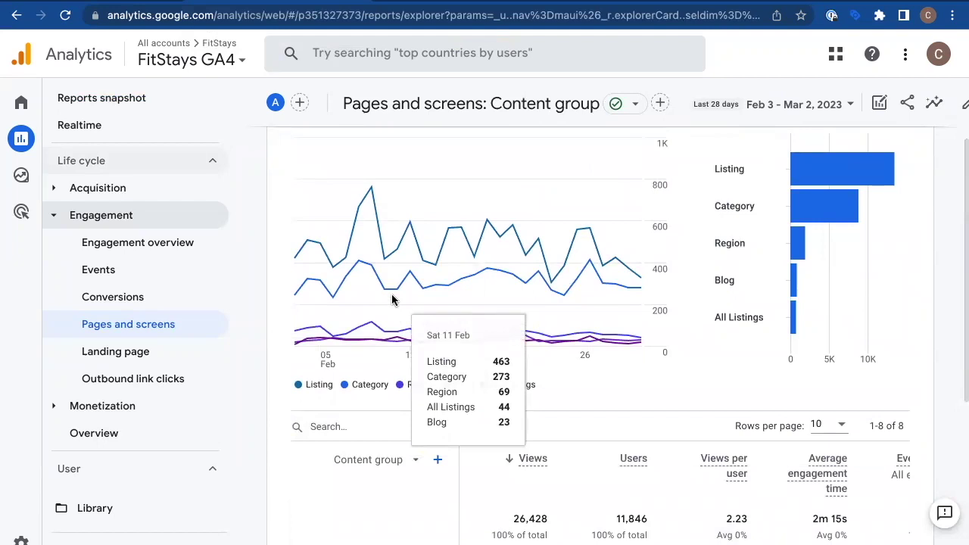
# - Switch to Google Tag Manager and open the variables of the FitStays 2023 container
pyautogui.click(421, 6)
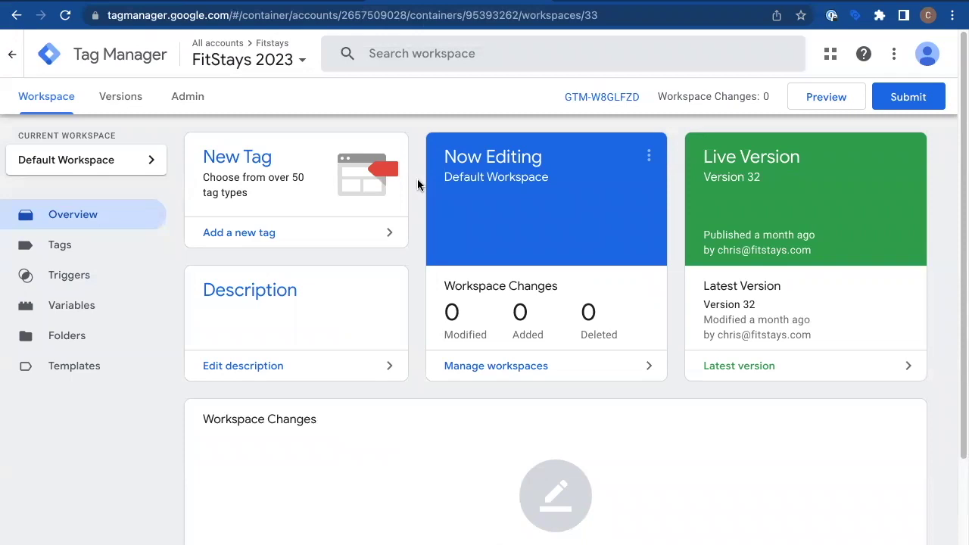
pyautogui.click(91, 317)
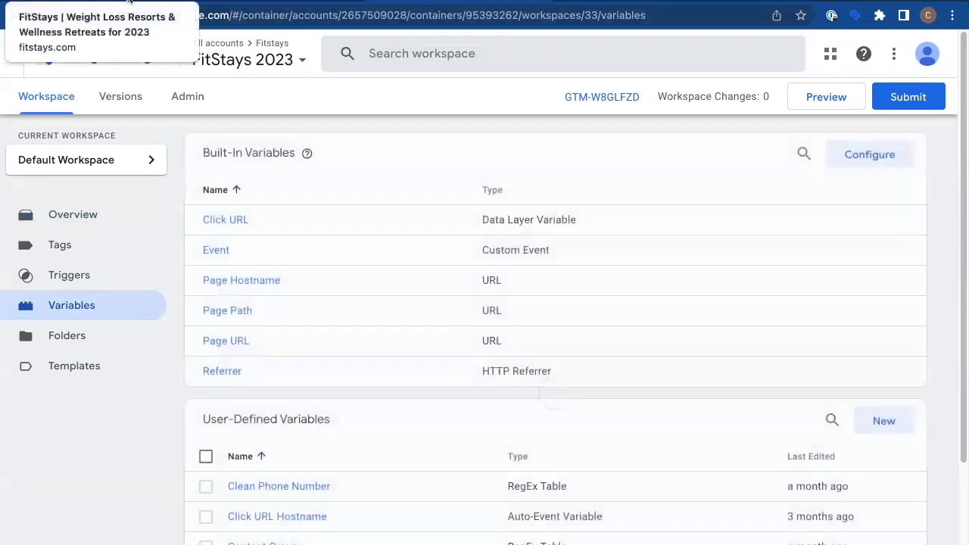
# - Return to the FitStays website and examine its navigation, resort types, popular listings and regions for possible content groups
pyautogui.click(128, 1)
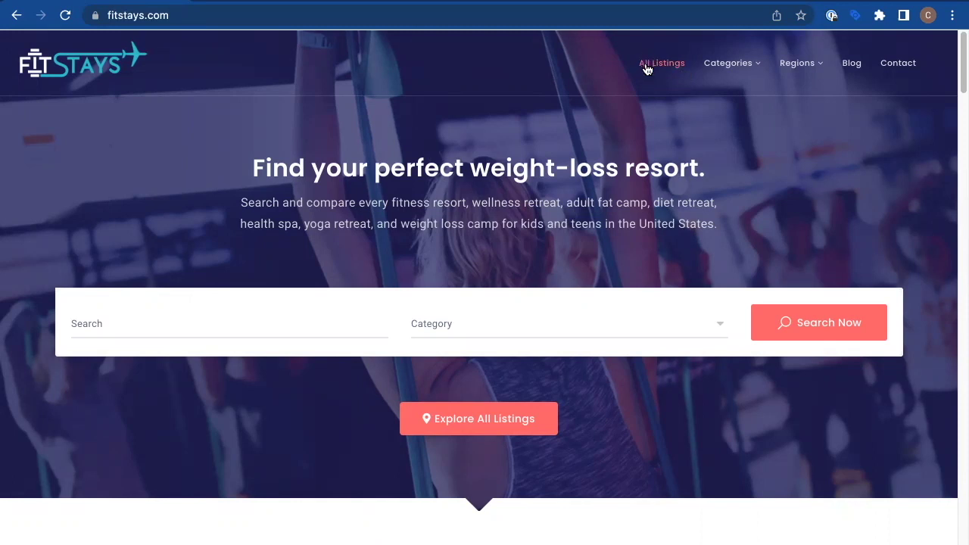
pyautogui.moveTo(737, 65)
pyautogui.moveTo(798, 65)
pyautogui.scroll(-2, 302, 248)
pyautogui.scroll(-7, 302, 248)
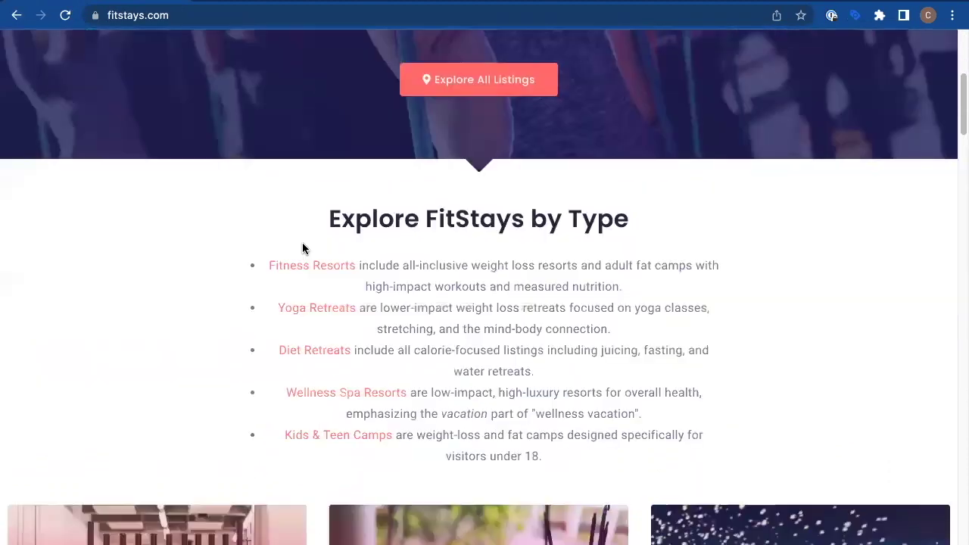
pyautogui.scroll(-7, 302, 247)
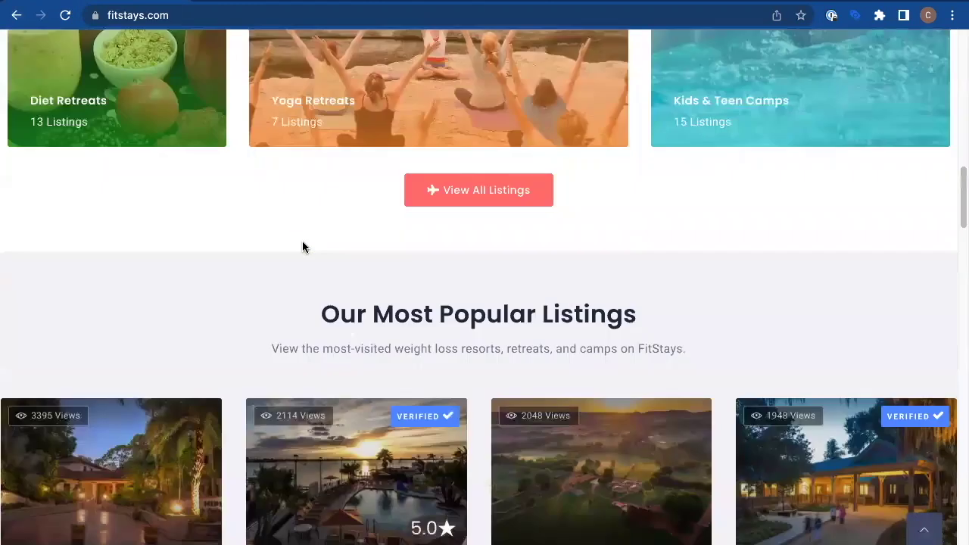
pyautogui.scroll(-5, 302, 247)
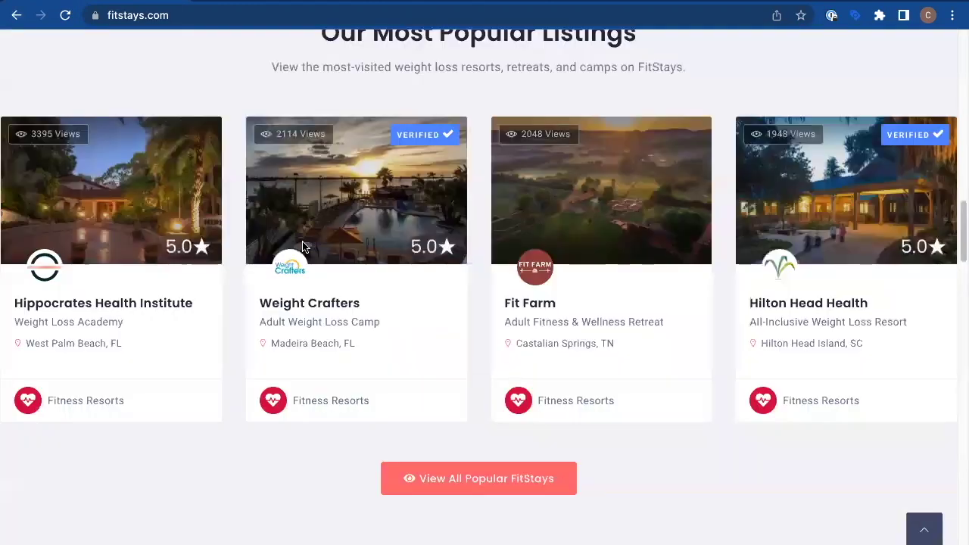
pyautogui.scroll(-6, 302, 244)
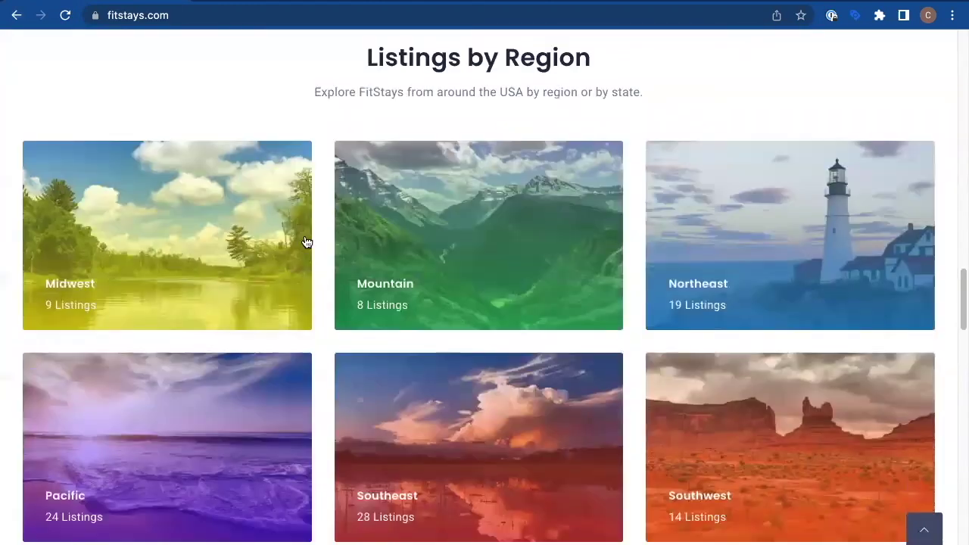
pyautogui.scroll(3, 304, 241)
pyautogui.scroll(10, 306, 240)
pyautogui.scroll(5, 302, 239)
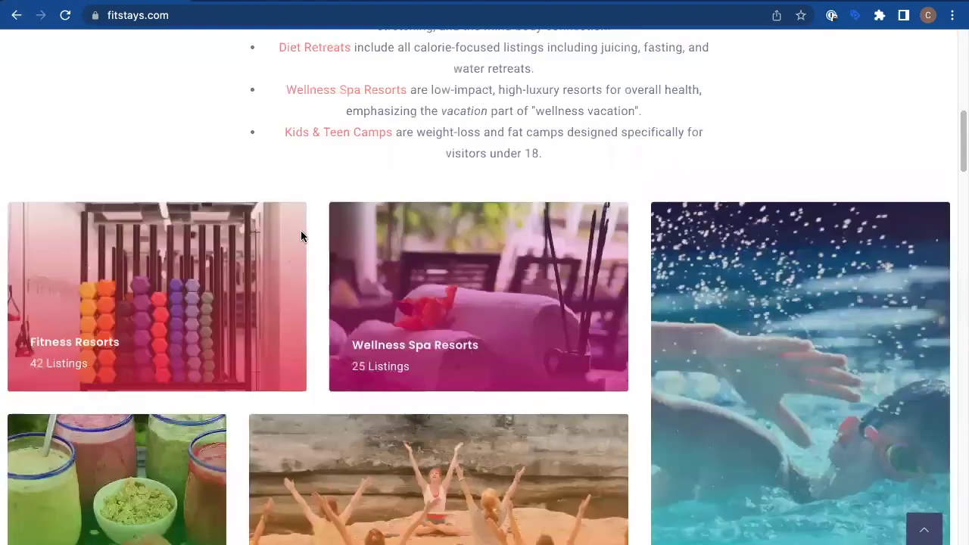
pyautogui.scroll(10, 300, 235)
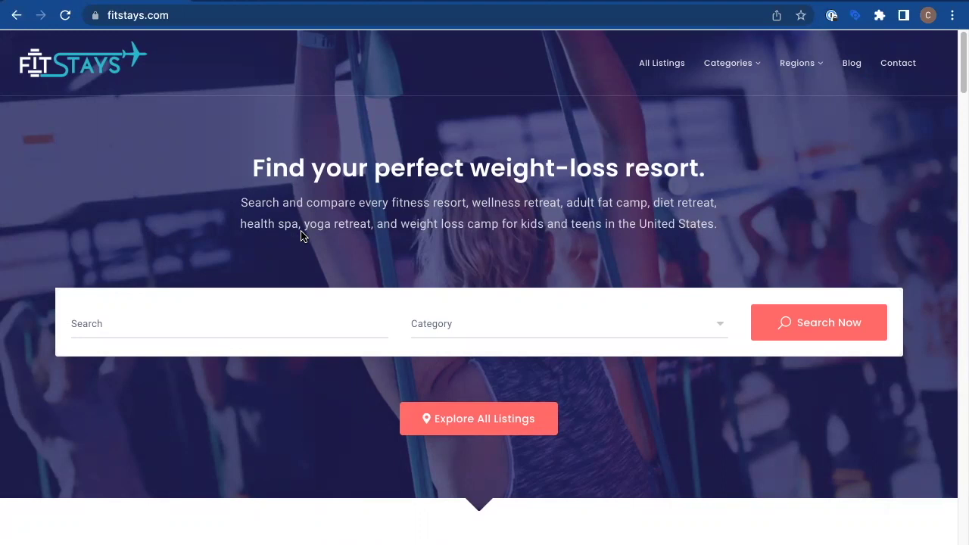
# - Switch back to Google Tag Manager and open the user-defined Content Group variable's configuration for editing
pyautogui.click(413, 2)
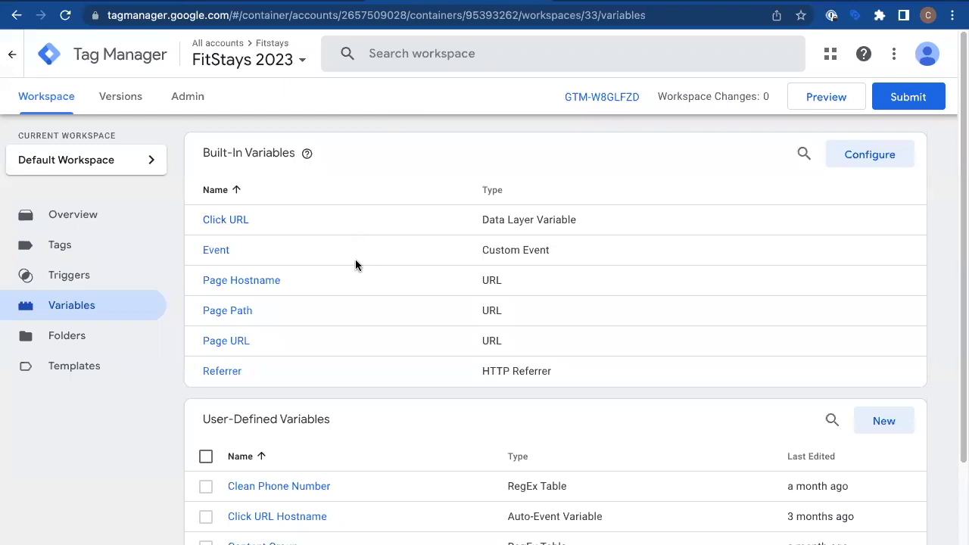
pyautogui.scroll(-3, 354, 264)
pyautogui.scroll(-1, 355, 264)
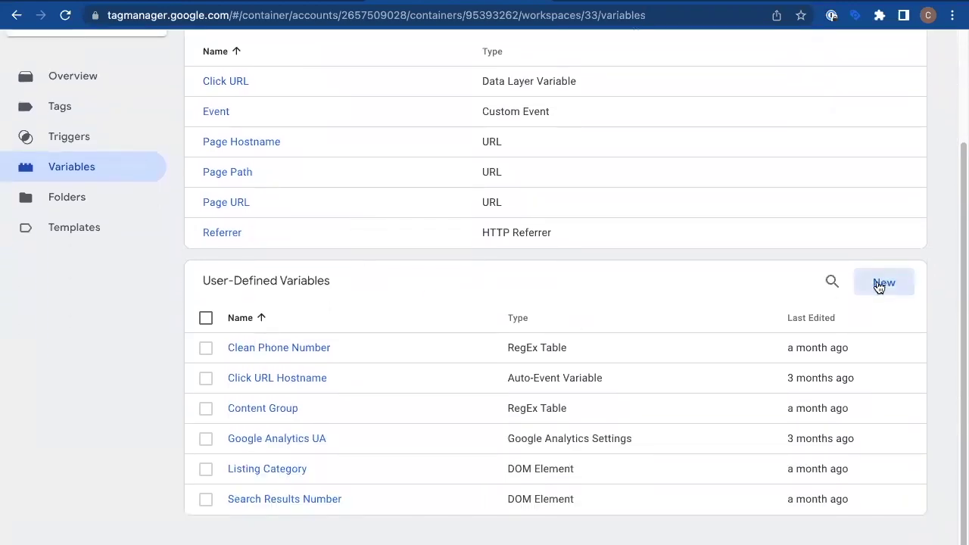
pyautogui.click(274, 410)
pyautogui.click(202, 53)
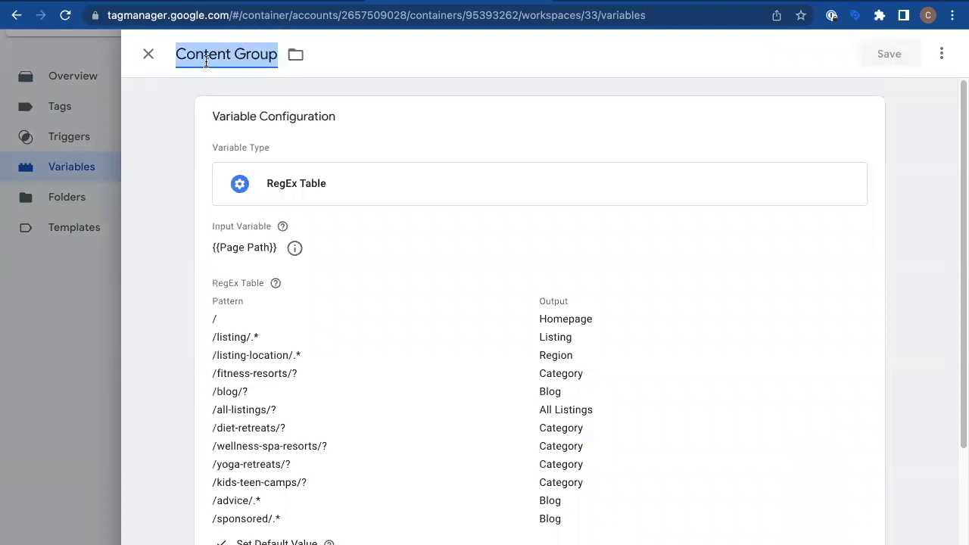
pyautogui.click(344, 200)
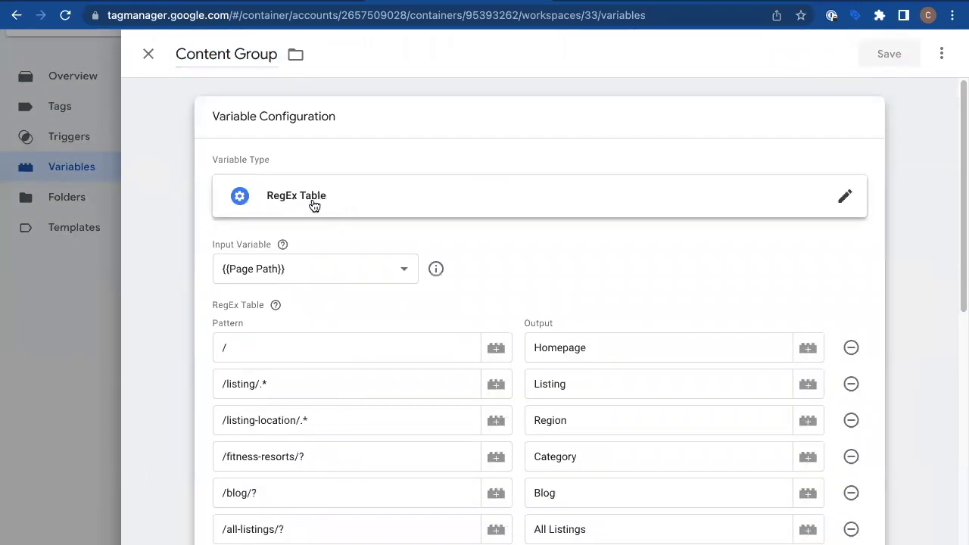
# - Browse the available variable types to locate RegEx Table, then close the list without choosing another type
pyautogui.click(314, 204)
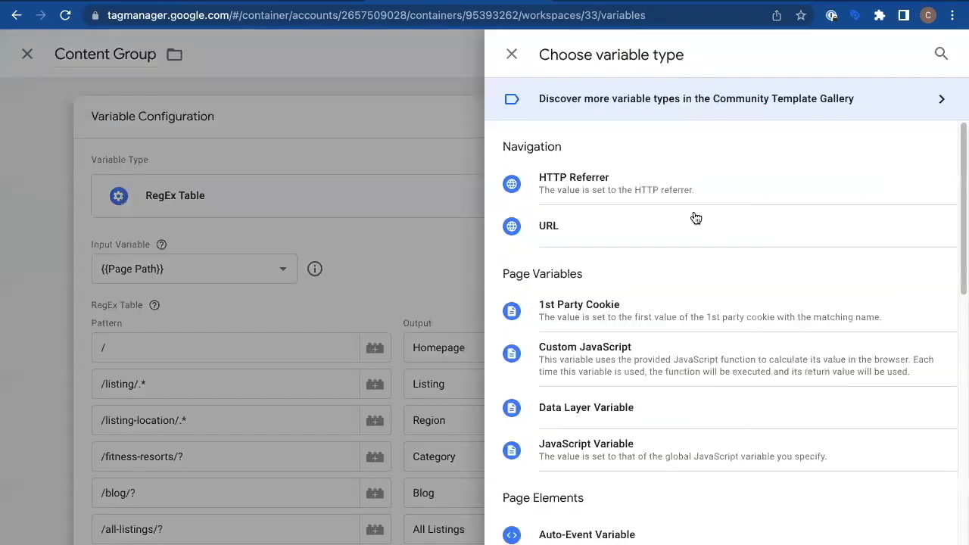
pyautogui.scroll(-5, 643, 321)
pyautogui.scroll(-3, 643, 321)
pyautogui.scroll(6, 641, 322)
pyautogui.scroll(-1, 643, 324)
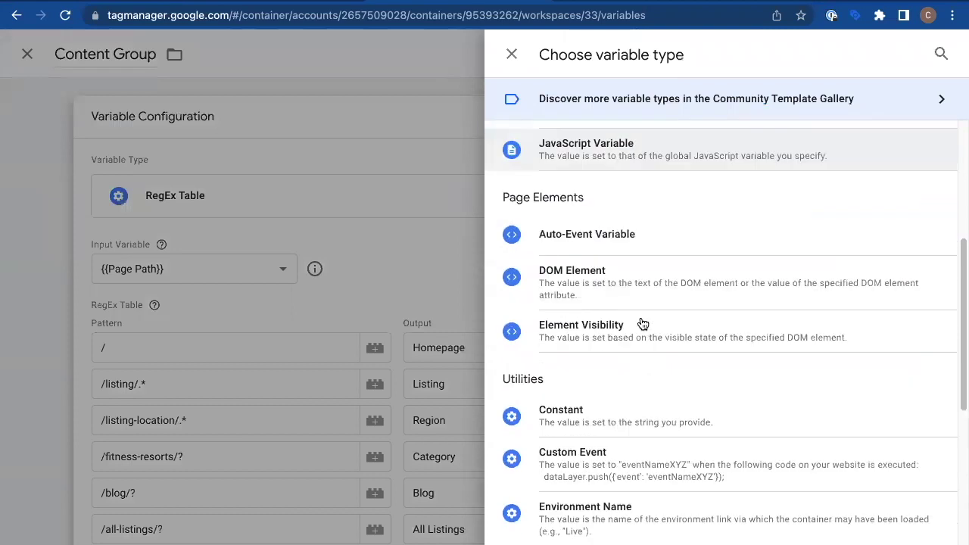
pyautogui.scroll(-5, 642, 324)
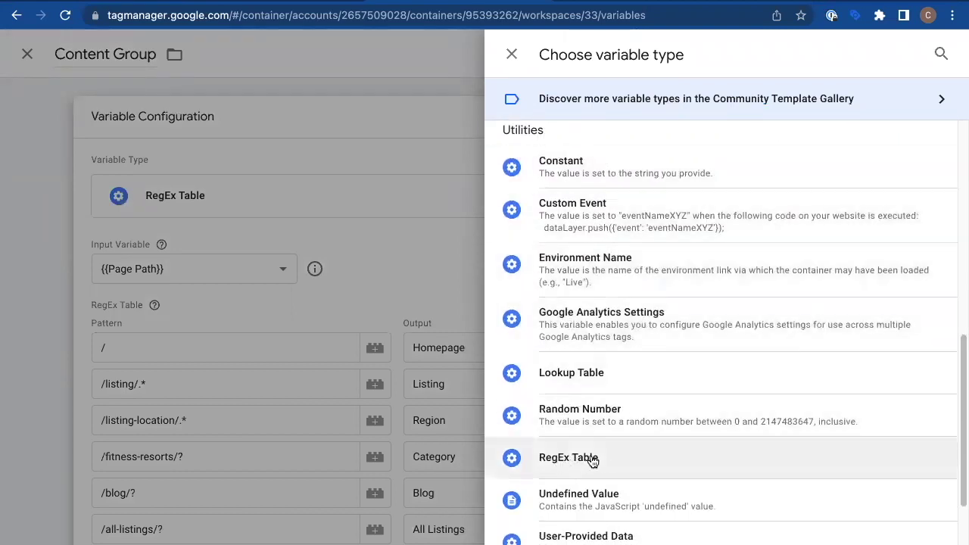
pyautogui.click(511, 54)
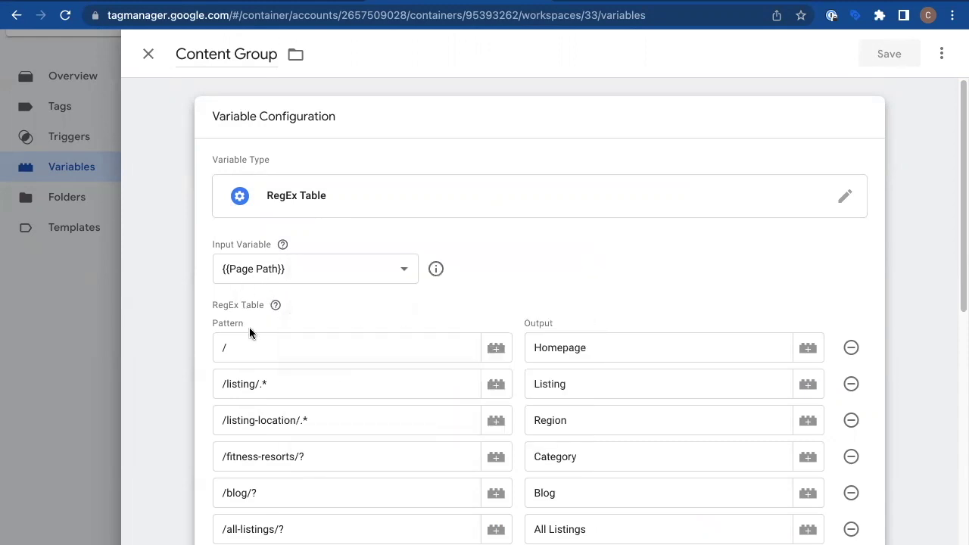
# - Check the input variable choices for the RegEx table and keep {{Page Path}}
pyautogui.scroll(-1, 318, 406)
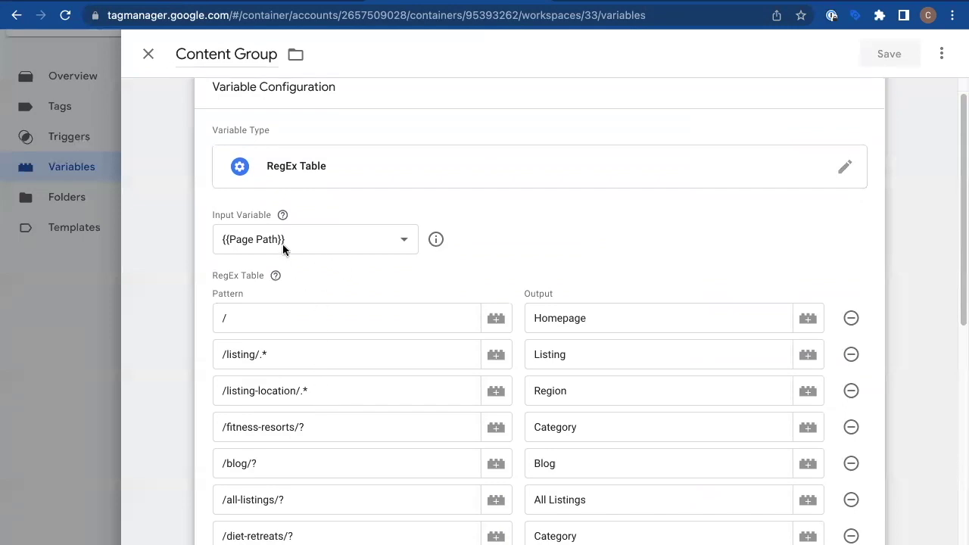
pyautogui.click(398, 240)
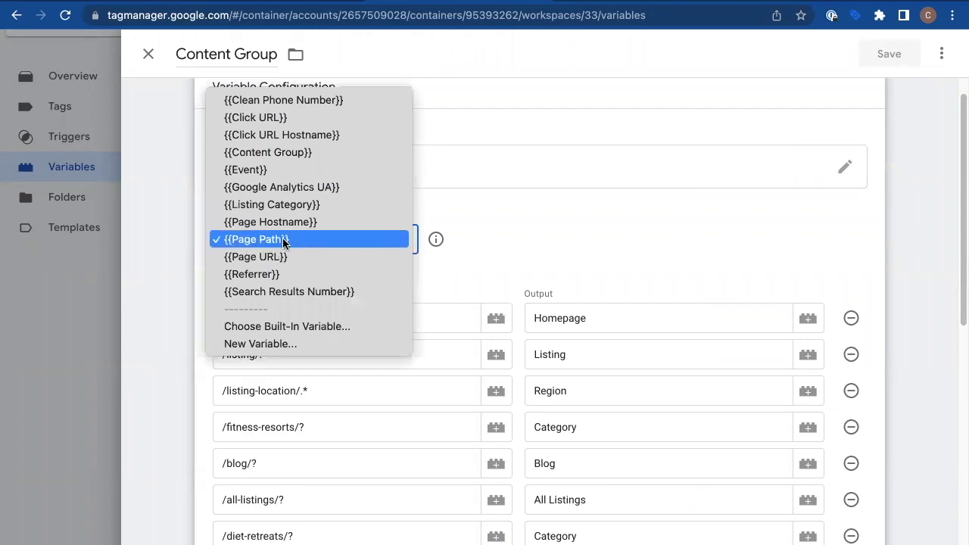
pyautogui.click(423, 280)
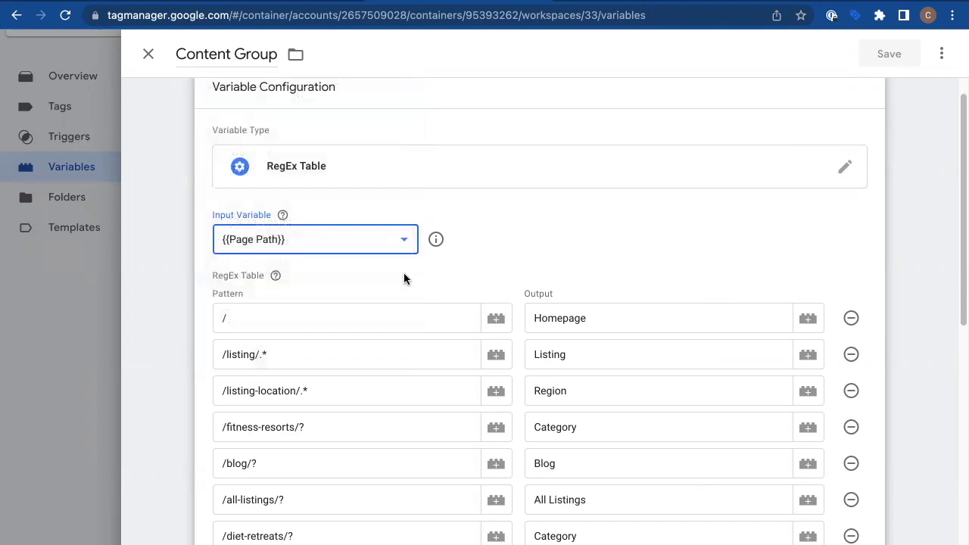
# - Recheck that {{Page Path}} is the input variable, and switch to the FitStays homepage to inspect its address
pyautogui.click(274, 240)
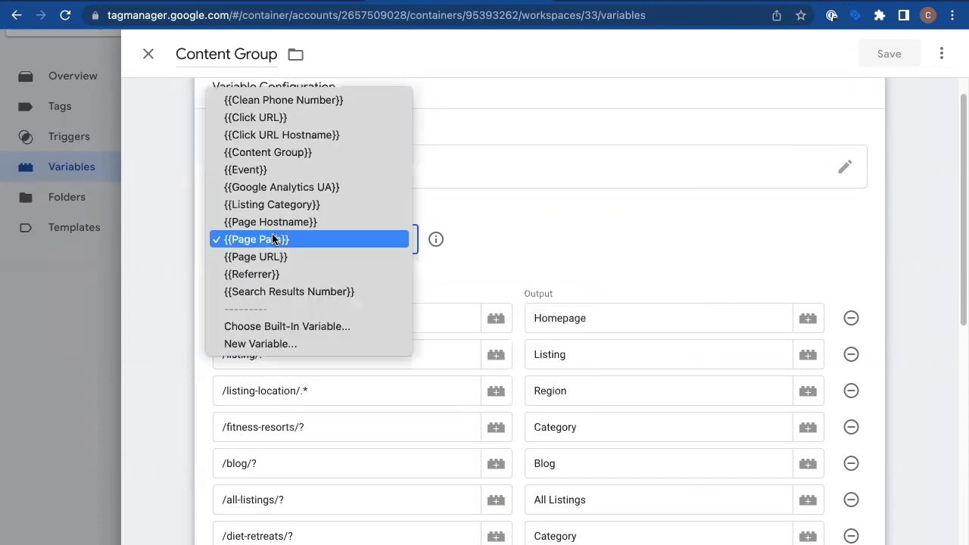
pyautogui.click(257, 238)
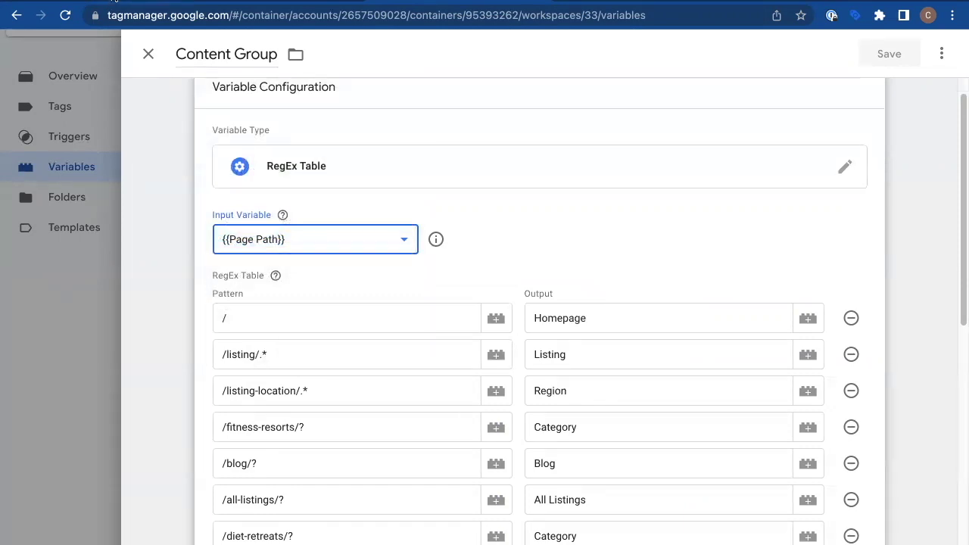
pyautogui.click(114, 2)
pyautogui.click(162, 15)
pyautogui.click(182, 15)
pyautogui.doubleClick(194, 15)
pyautogui.click(194, 15)
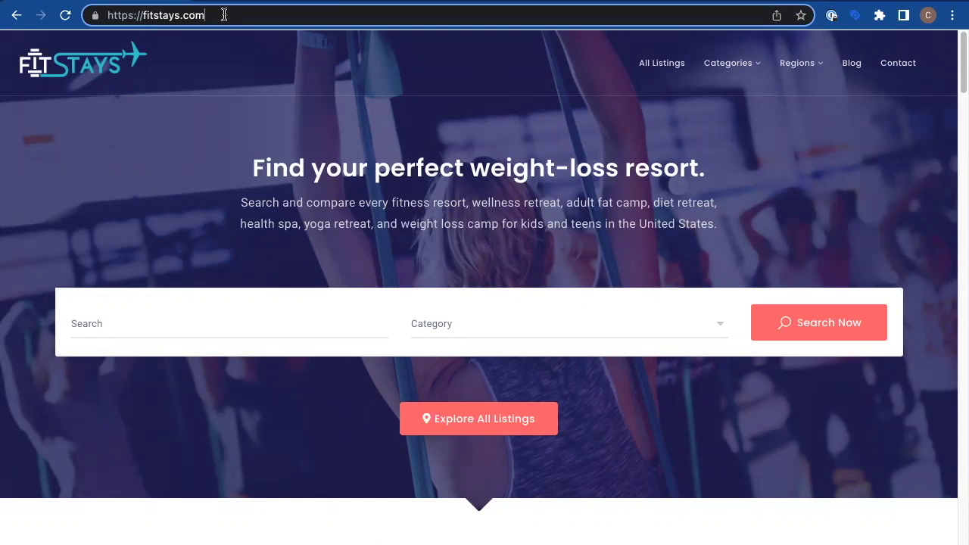
# - Open the All Listings page and the Fitness Resorts category page, highlighting the page path in each URL
pyautogui.click(660, 72)
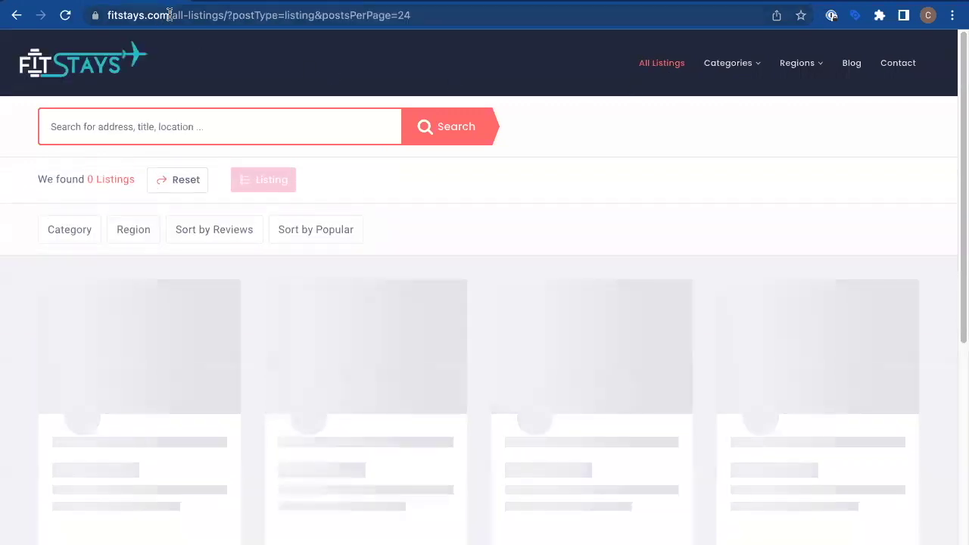
pyautogui.moveTo(170, 15); pyautogui.dragTo(442, 10)
pyautogui.moveTo(738, 64)
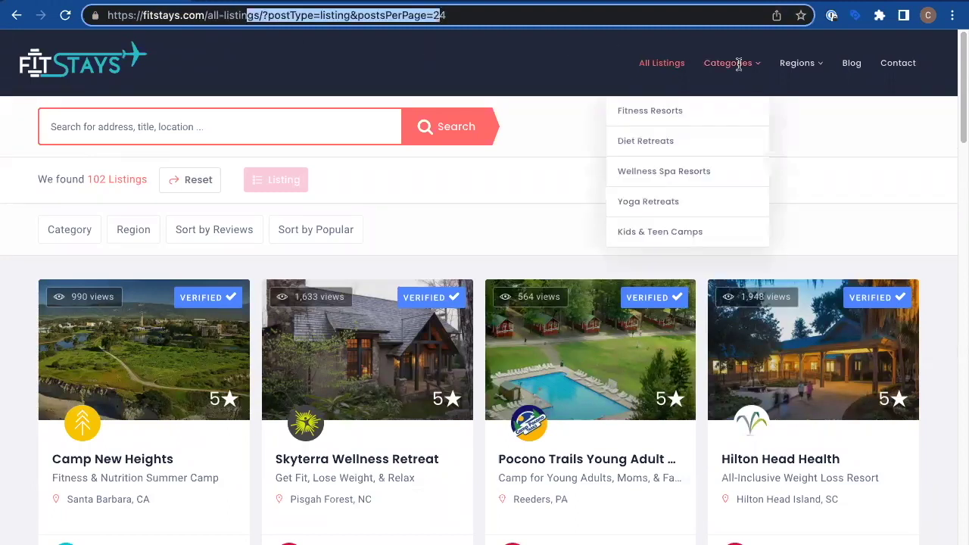
pyautogui.click(681, 112)
pyautogui.moveTo(168, 15); pyautogui.dragTo(257, 13)
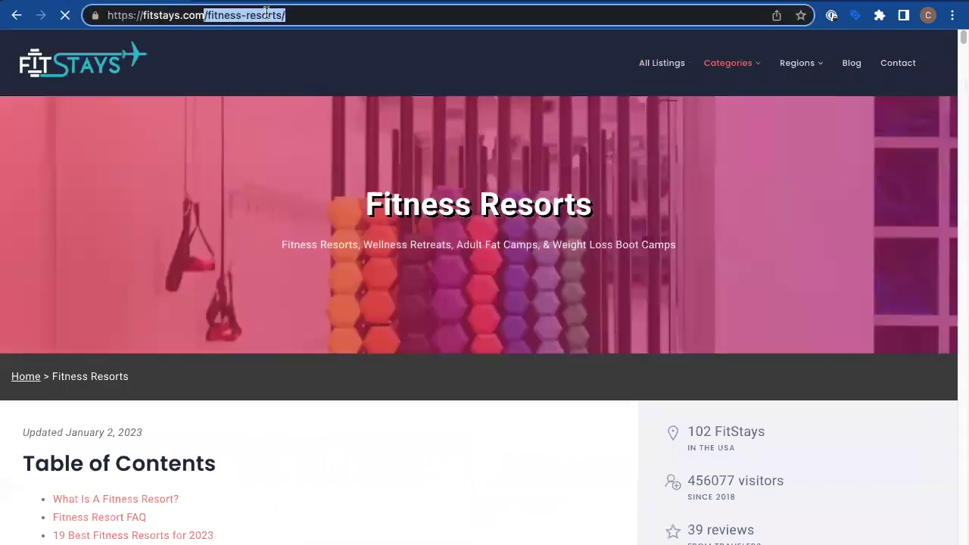
# - Open the Mountain region page, highlight its page path in the URL, and return to the RegEx table in Tag Manager
pyautogui.moveTo(791, 62)
pyautogui.click(754, 140)
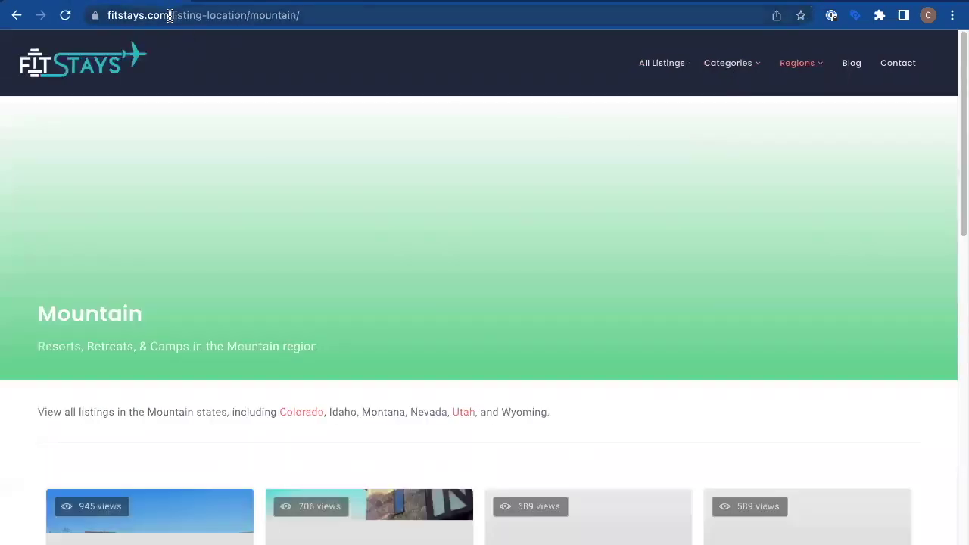
pyautogui.moveTo(171, 15); pyautogui.dragTo(317, 17)
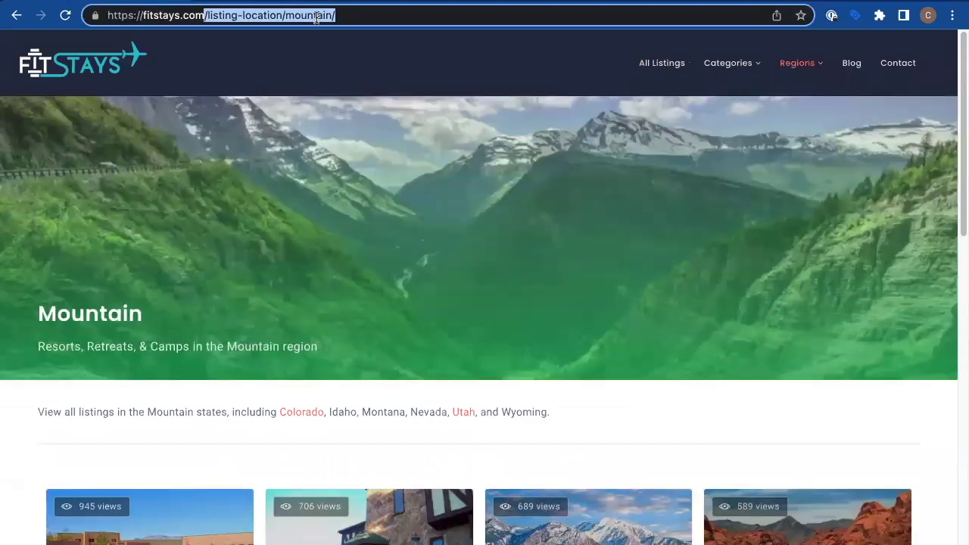
pyautogui.click(234, 15)
pyautogui.moveTo(205, 15); pyautogui.dragTo(344, 21)
pyautogui.click(204, 15)
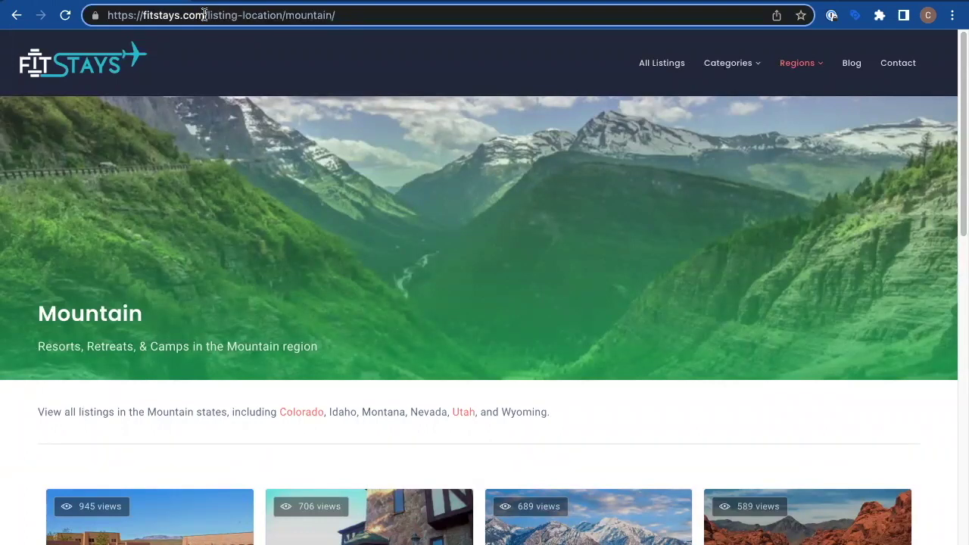
pyautogui.moveTo(202, 15); pyautogui.dragTo(343, 15)
pyautogui.click(211, 15)
pyautogui.click(452, 2)
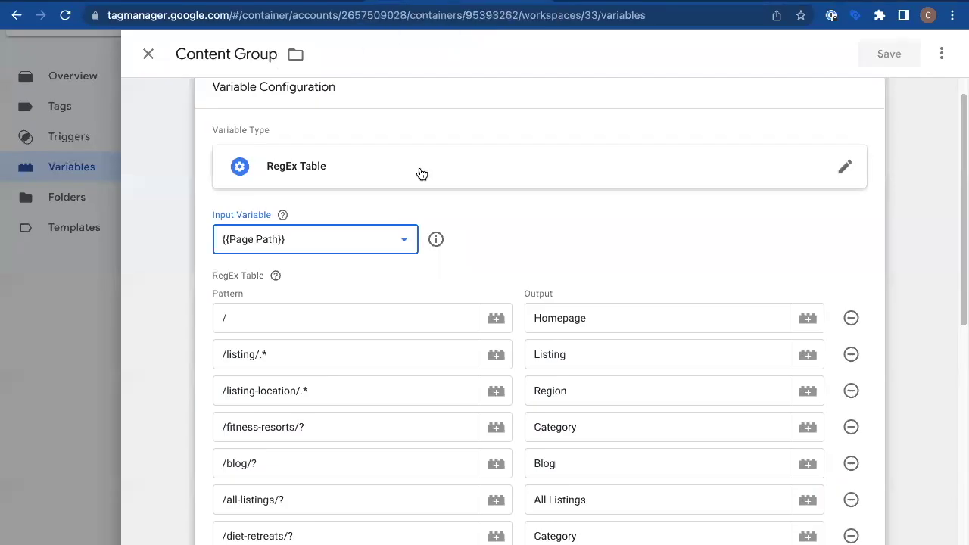
pyautogui.scroll(-1, 481, 220)
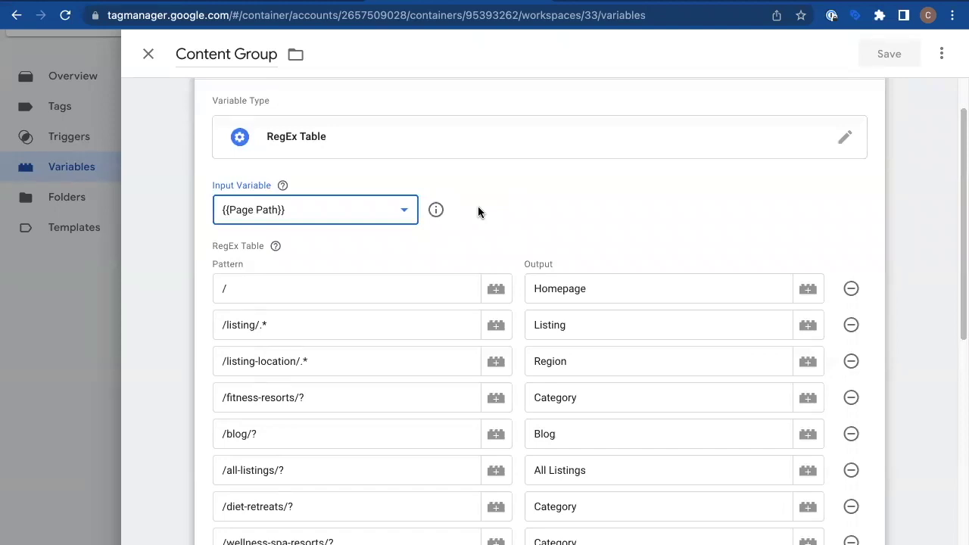
# - Back on FitStays, remove the mountain segment from the address and load fitstays.com/listing-location
pyautogui.click(137, 2)
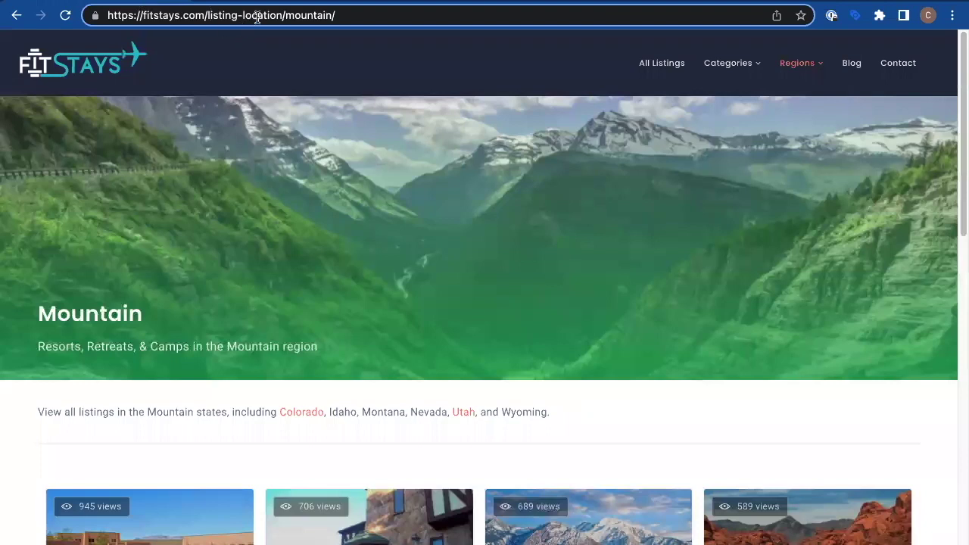
pyautogui.moveTo(280, 13); pyautogui.dragTo(362, 12)
pyautogui.press('BackSpace')
pyautogui.press('Return')
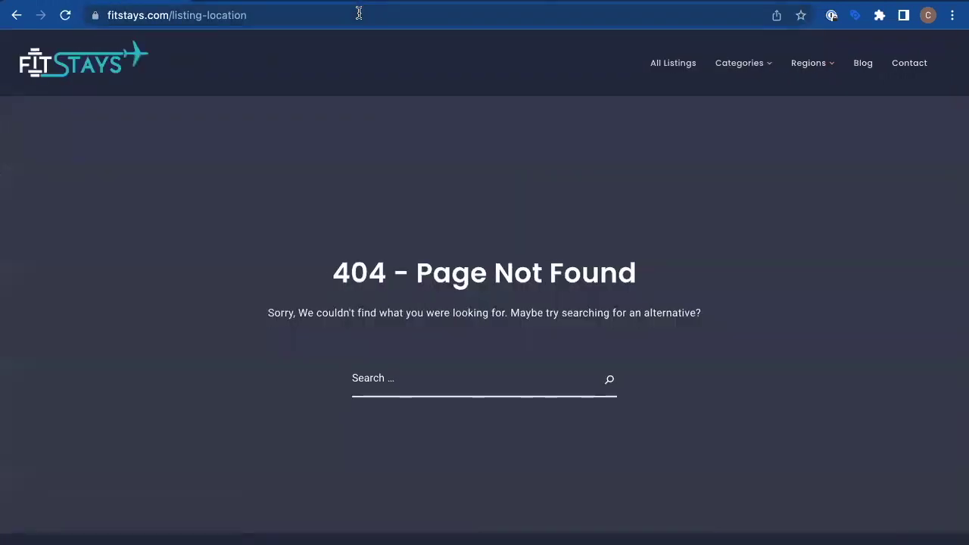
pyautogui.click(294, 15)
pyautogui.click(294, 15)
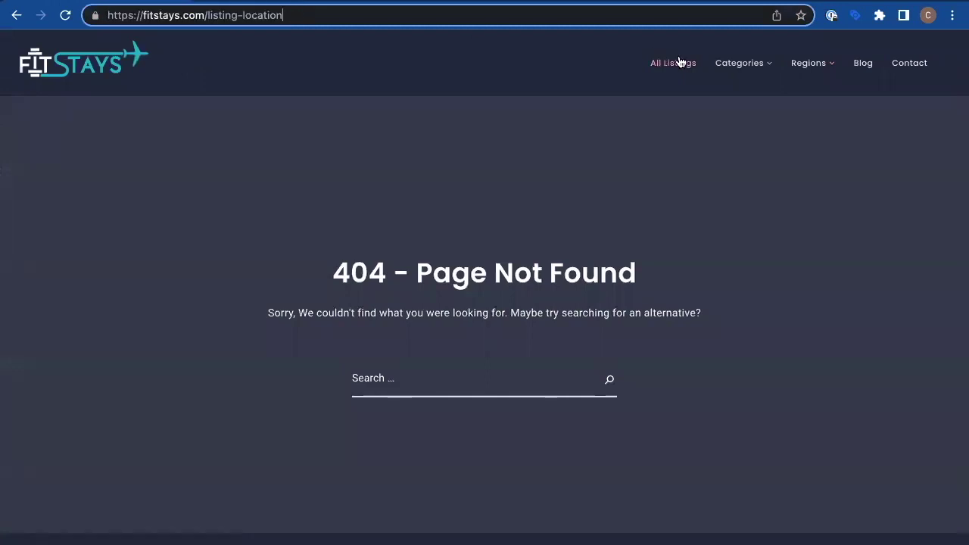
# - Open the Southeast region page and highlight the page path /listing-location/southeast/ in its URL
pyautogui.moveTo(807, 62)
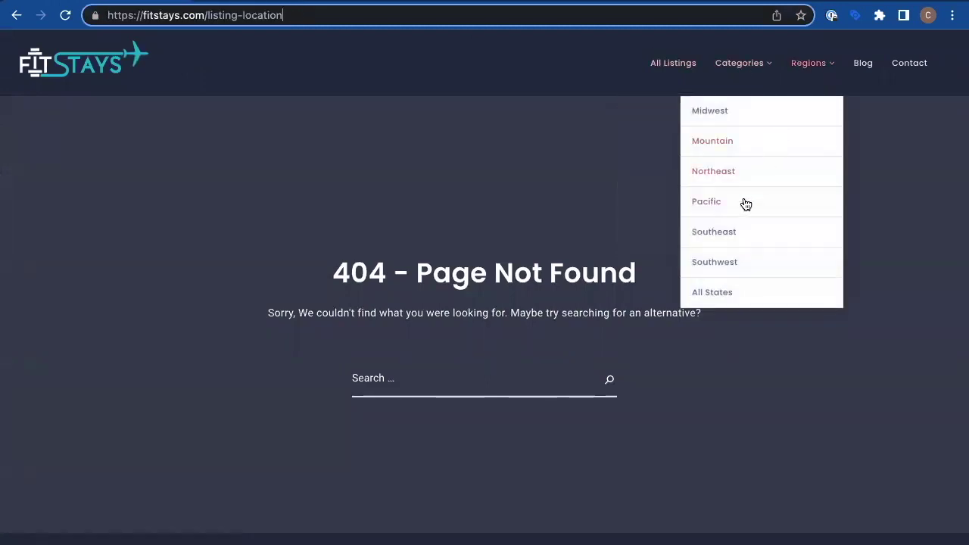
pyautogui.click(725, 232)
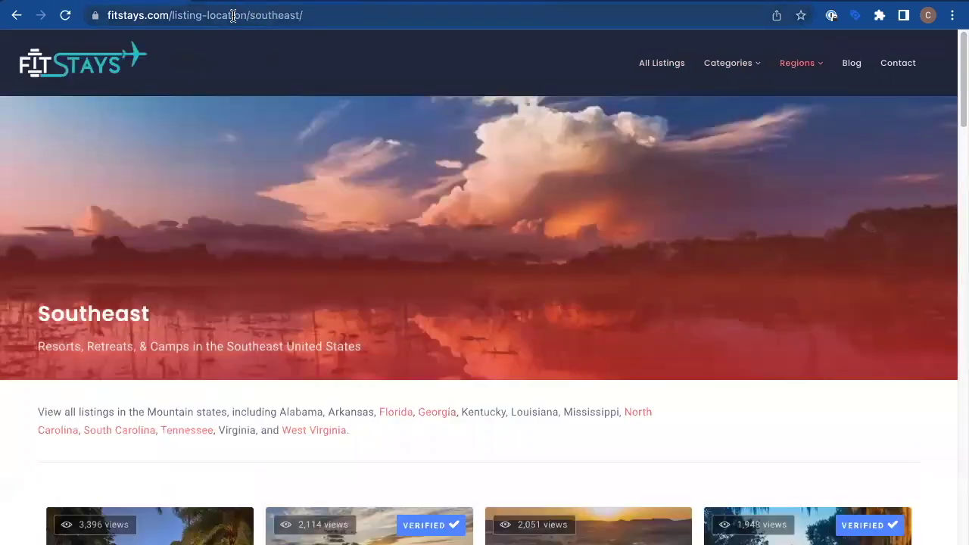
pyautogui.click(202, 13)
pyautogui.click(203, 13)
pyautogui.moveTo(209, 13); pyautogui.dragTo(346, 13)
pyautogui.click(346, 12)
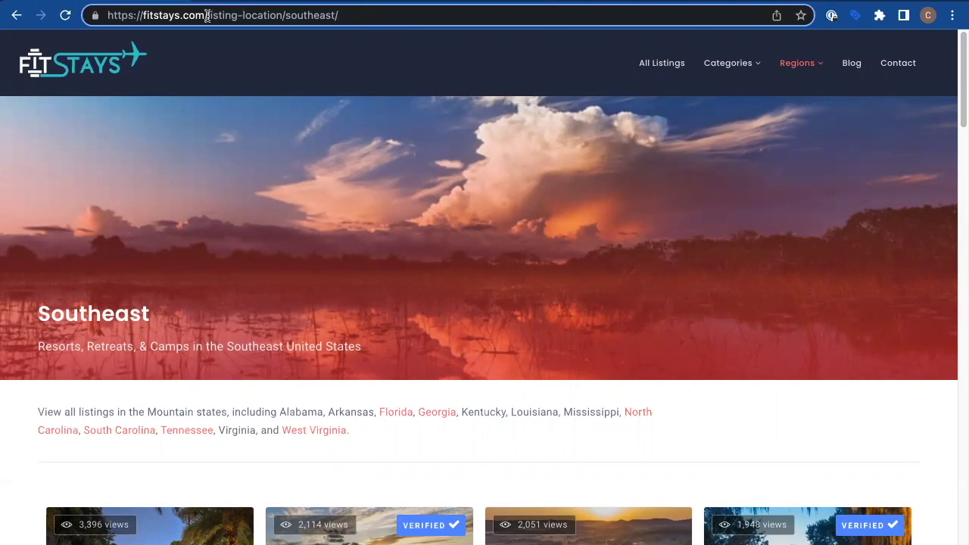
pyautogui.moveTo(205, 15); pyautogui.dragTo(360, 17)
pyautogui.click(360, 18)
# - Open the Wellness Spa Resorts category page and highlight the page path in its URL
pyautogui.moveTo(729, 74)
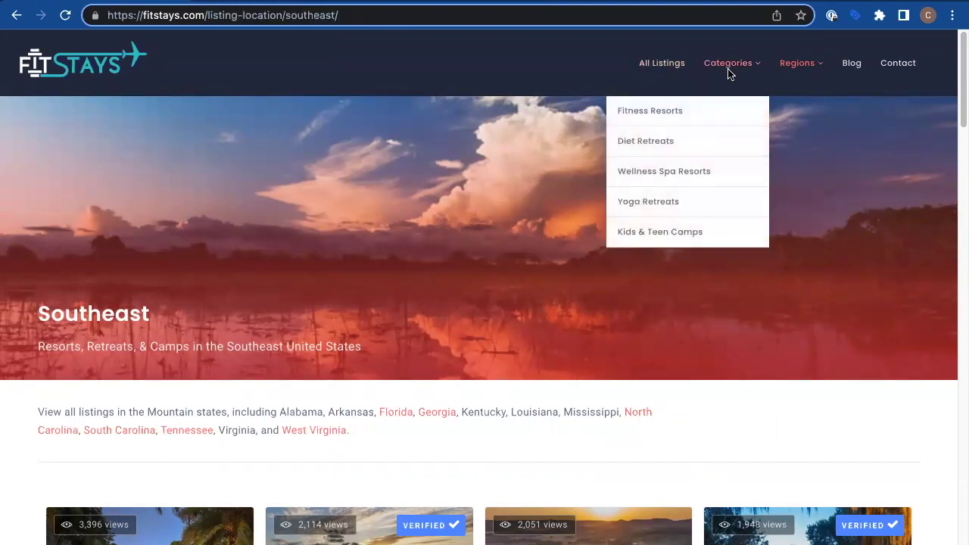
pyautogui.click(669, 168)
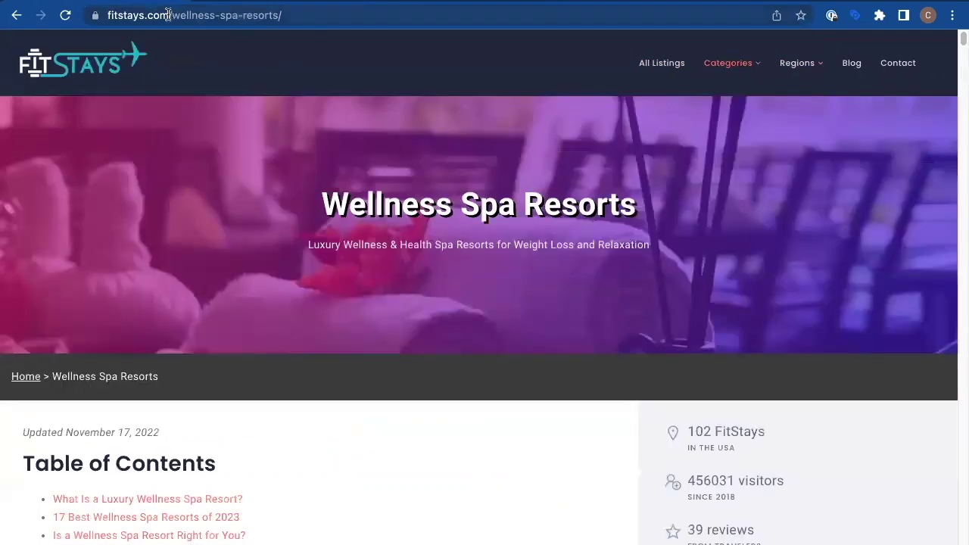
pyautogui.moveTo(168, 15); pyautogui.dragTo(288, 16)
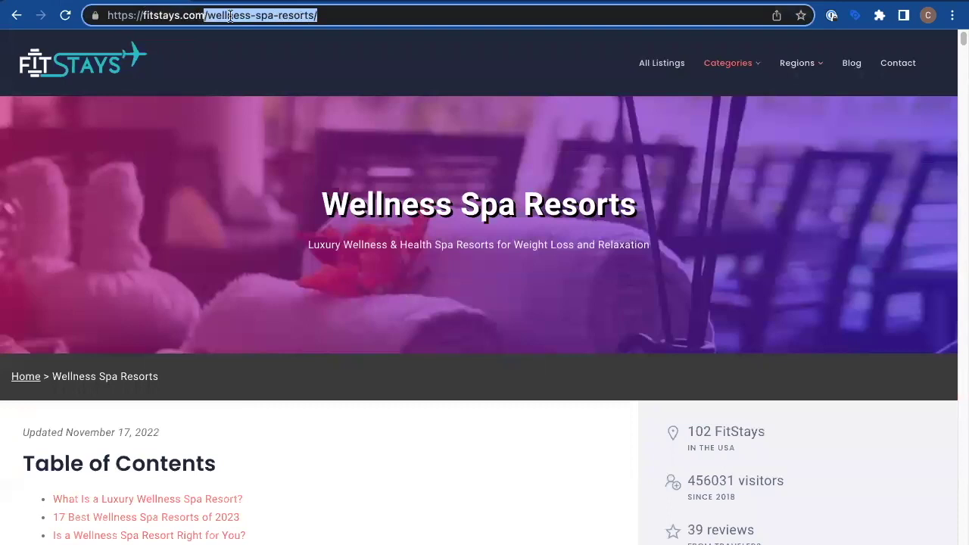
pyautogui.moveTo(204, 16); pyautogui.dragTo(395, 31)
# - Switch to Tag Manager, review the RegEx table rows, and highlight the /fitness-resorts/? pattern
pyautogui.hotkey('ctrl', 'Tab')
pyautogui.scroll(-1, 455, 142)
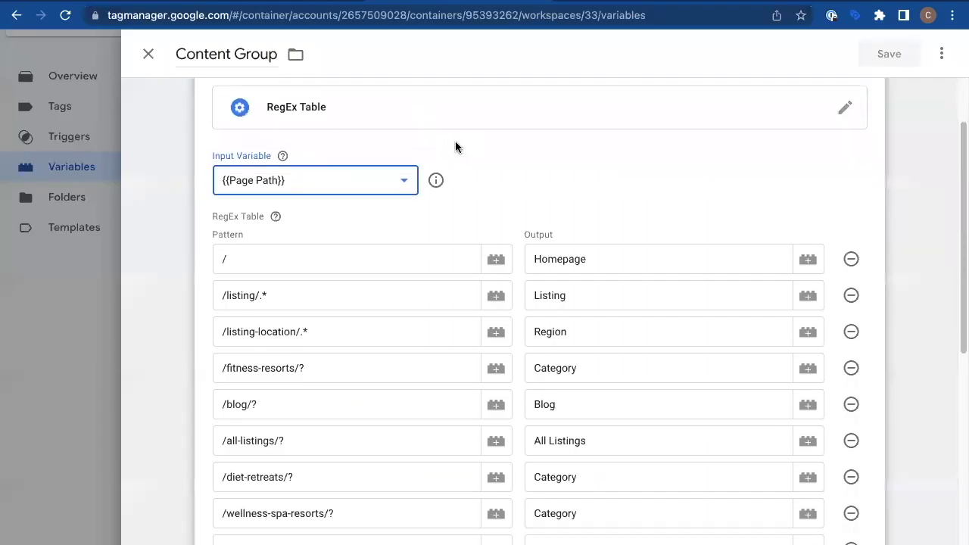
pyautogui.scroll(-2, 455, 146)
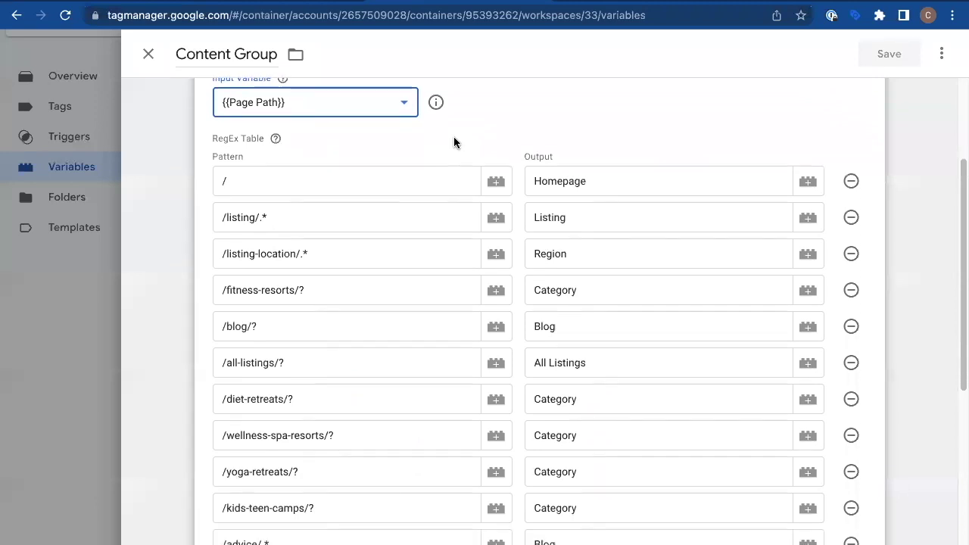
pyautogui.scroll(-1, 454, 141)
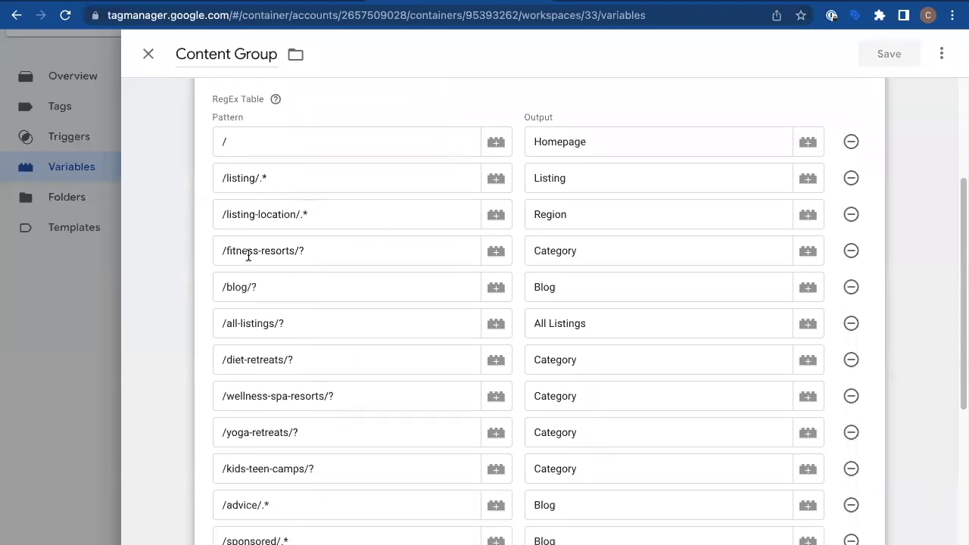
pyautogui.moveTo(218, 248); pyautogui.dragTo(321, 251)
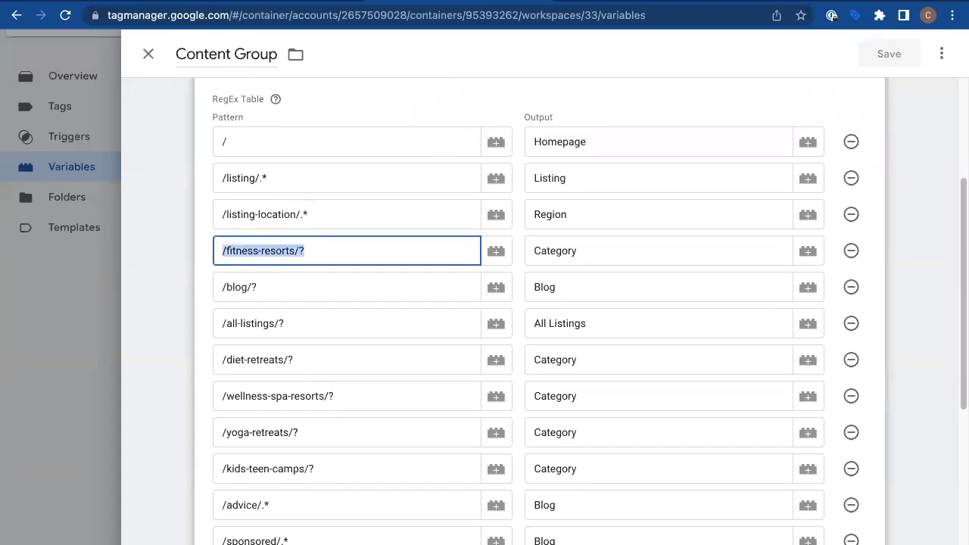
# - Switch to FitStays, open the Fitness Resorts category page, and highlight its page path and trailing slash in the URL
pyautogui.hotkey('ctrl', 'Tab')
pyautogui.moveTo(731, 60)
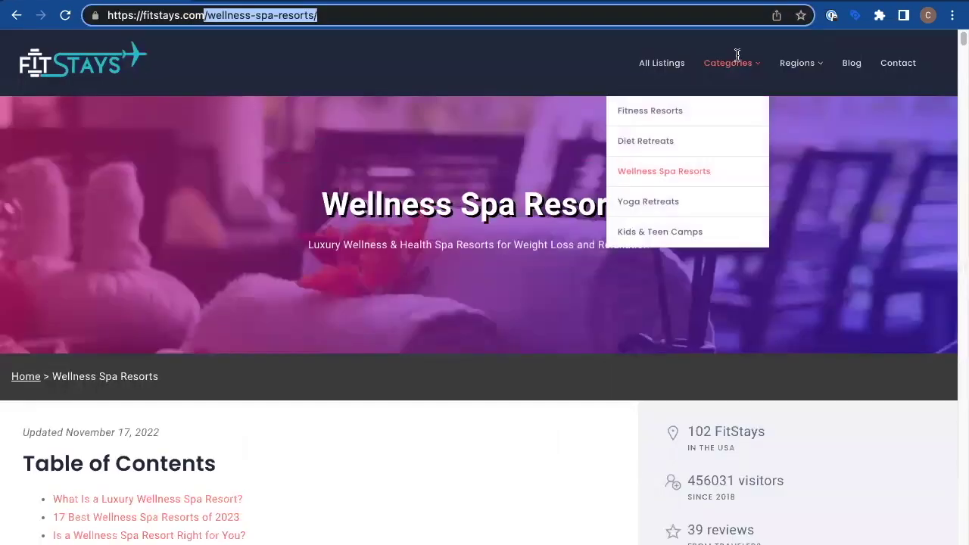
pyautogui.click(657, 114)
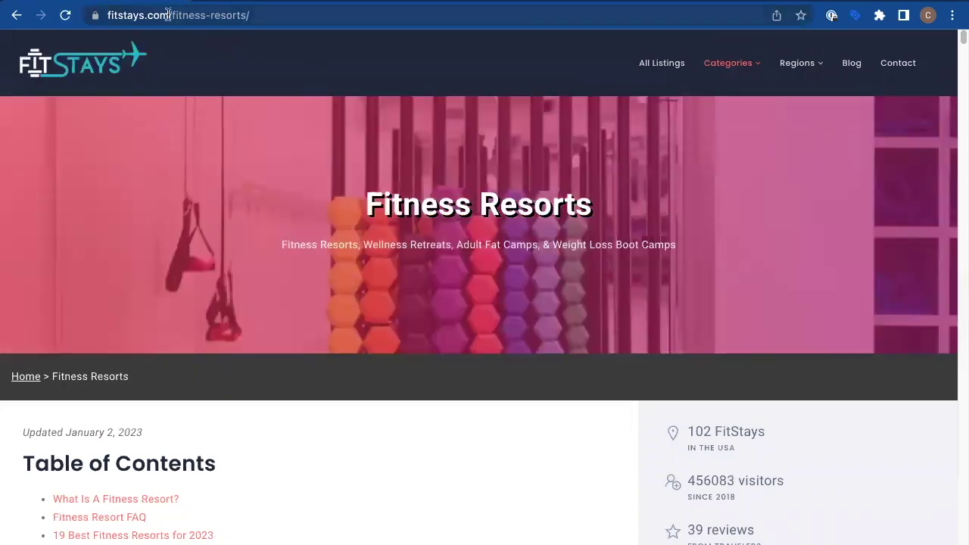
pyautogui.moveTo(171, 15); pyautogui.dragTo(281, 15)
pyautogui.click(282, 15)
pyautogui.click(282, 15)
pyautogui.click(319, 15)
pyautogui.moveTo(196, 15); pyautogui.dragTo(274, 15)
pyautogui.click(324, 15)
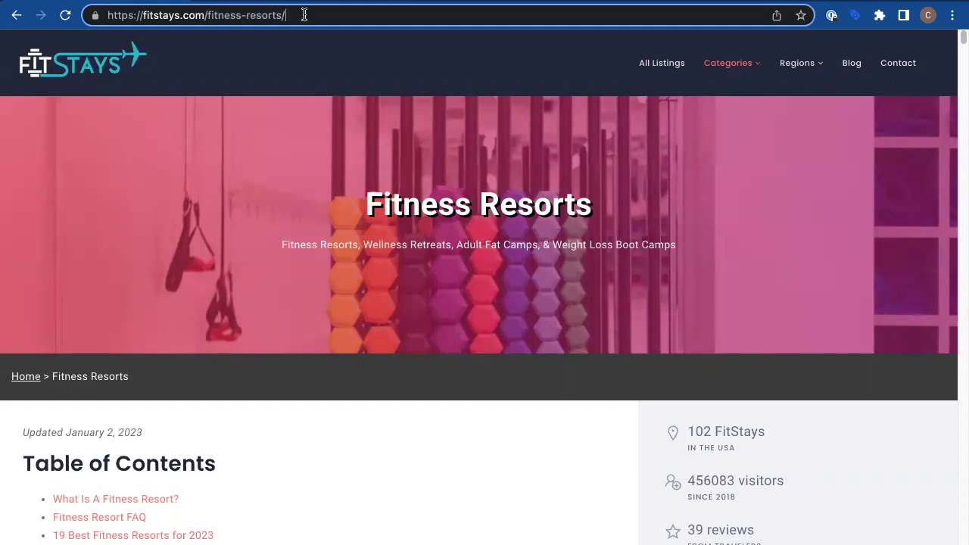
pyautogui.hotkey('shift', 'Left')
# - Return to Tag Manager and highlight the fitness-resorts text and the /? ending separately in the Category pattern
pyautogui.hotkey('ctrl', 'Tab')
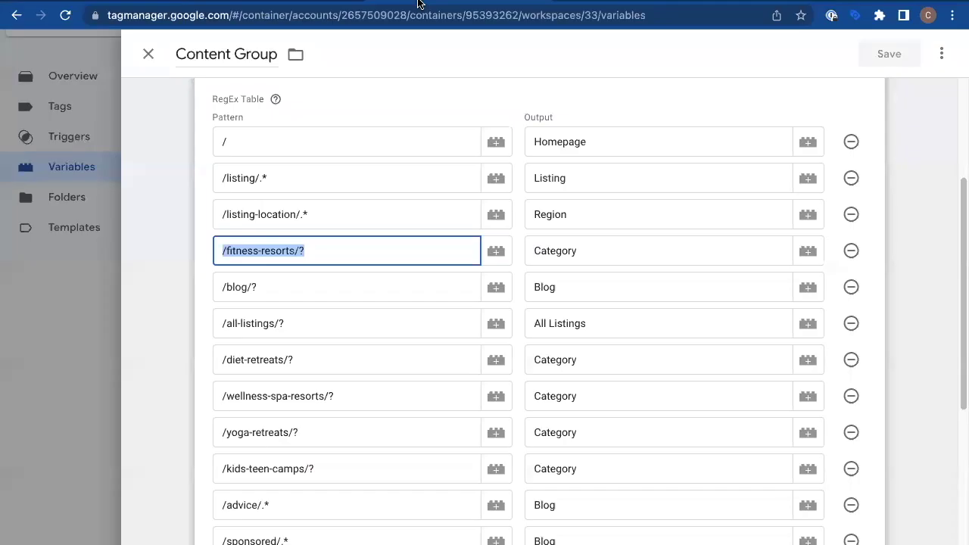
pyautogui.click(237, 248)
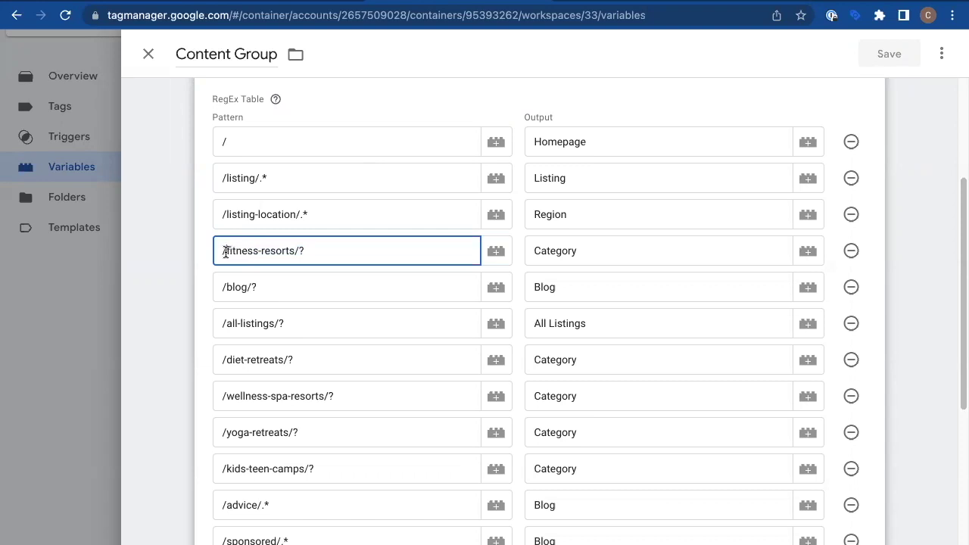
pyautogui.moveTo(225, 253); pyautogui.dragTo(298, 251)
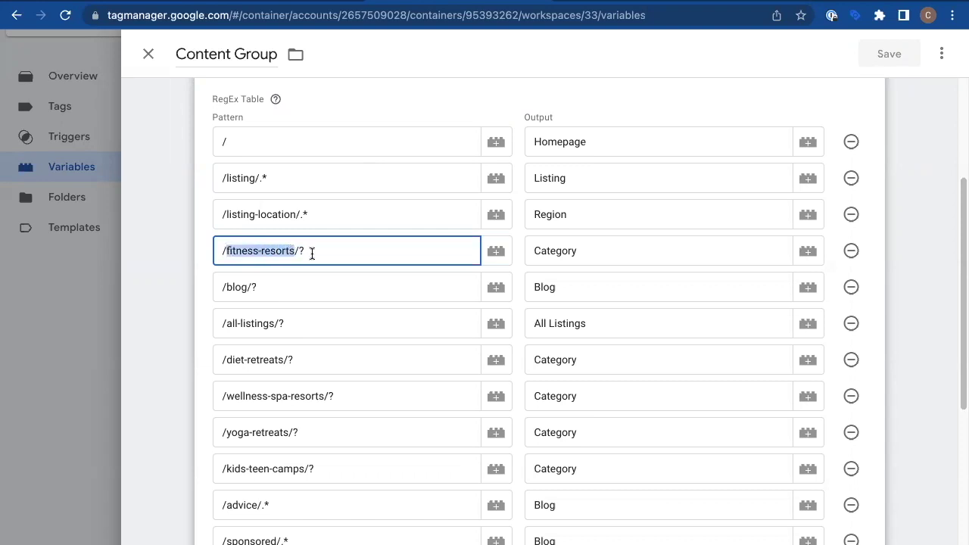
pyautogui.click(312, 254)
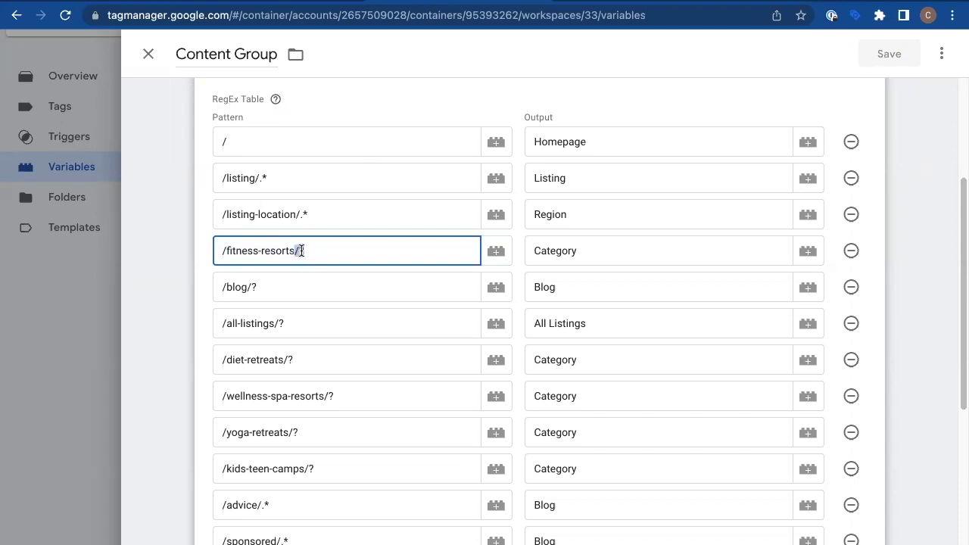
pyautogui.moveTo(301, 250); pyautogui.dragTo(313, 251)
# - Examine the full /fitness-resorts/? pattern again, highlighting its trailing slash, question mark, and the text after the leading slash
pyautogui.scroll(1, 313, 251)
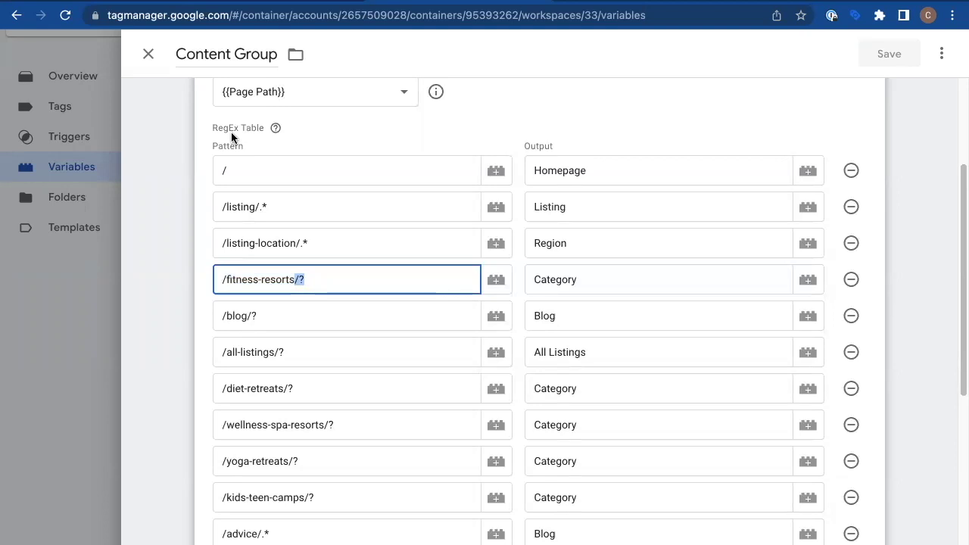
pyautogui.click(297, 280)
pyautogui.click(223, 279)
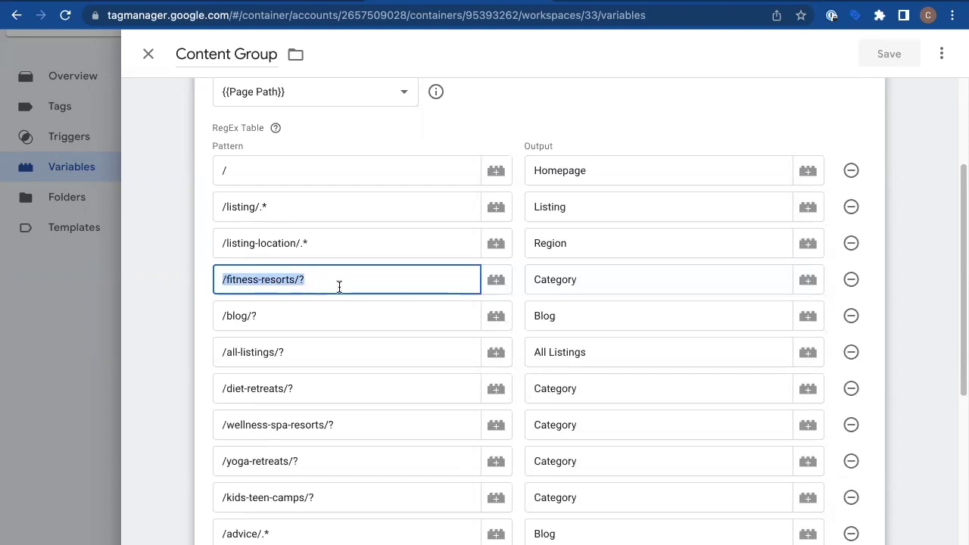
pyautogui.click(316, 280)
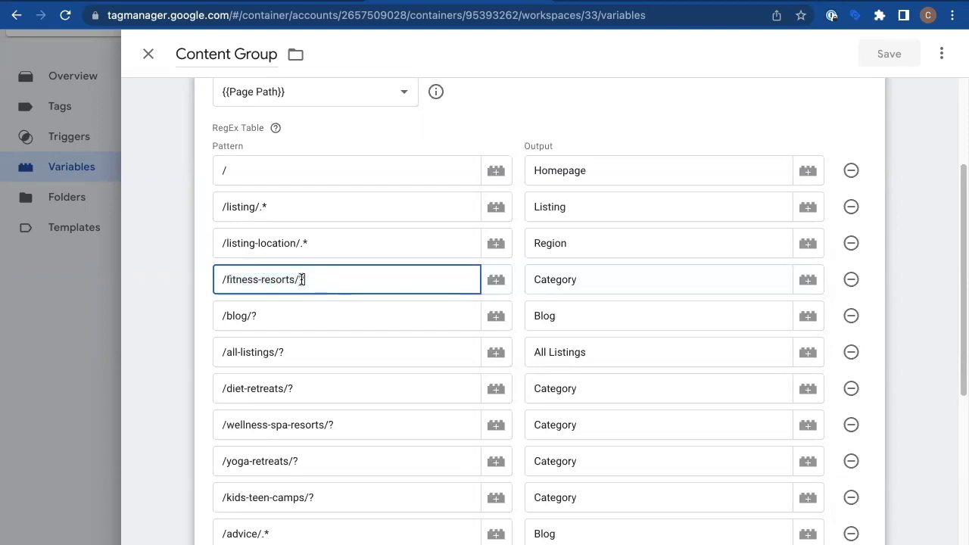
pyautogui.moveTo(295, 279); pyautogui.dragTo(302, 281)
pyautogui.click(304, 280)
pyautogui.moveTo(305, 281)
pyautogui.mouseDown()
pyautogui.moveTo(219, 280)
pyautogui.moveTo(308, 287)
pyautogui.mouseUp()
pyautogui.click(227, 279)
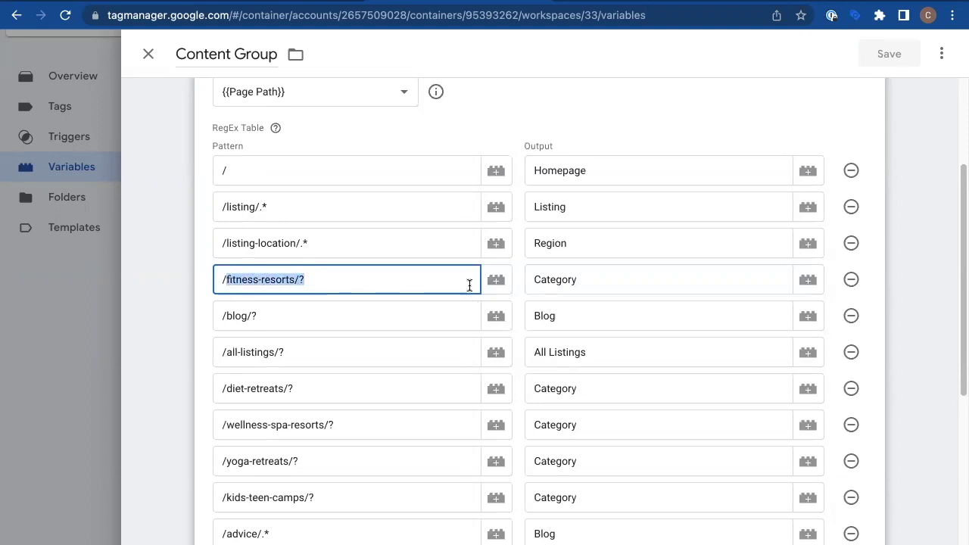
# - Highlight the Category output of the /fitness-resorts/? row and compare it with the Fitness Resorts page on FitStays
pyautogui.doubleClick(548, 280)
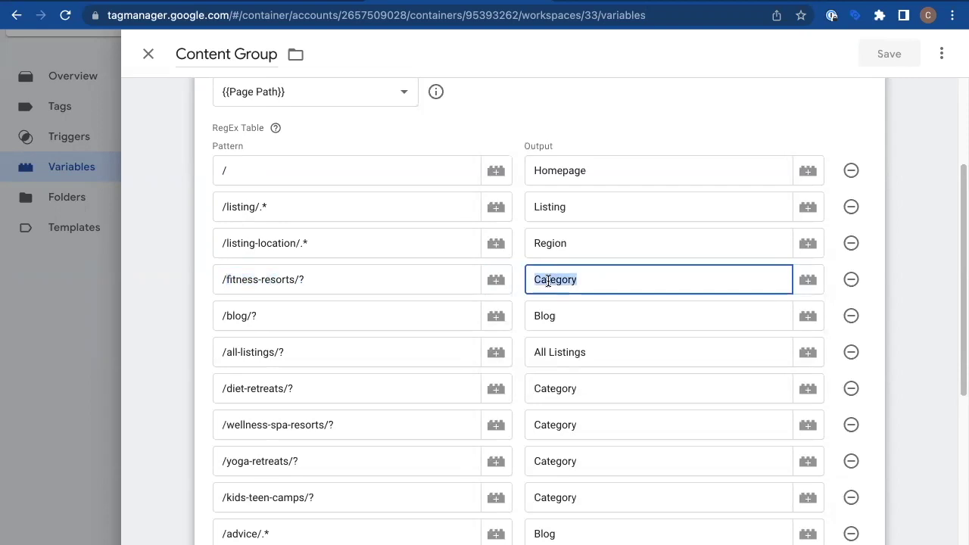
pyautogui.click(200, 1)
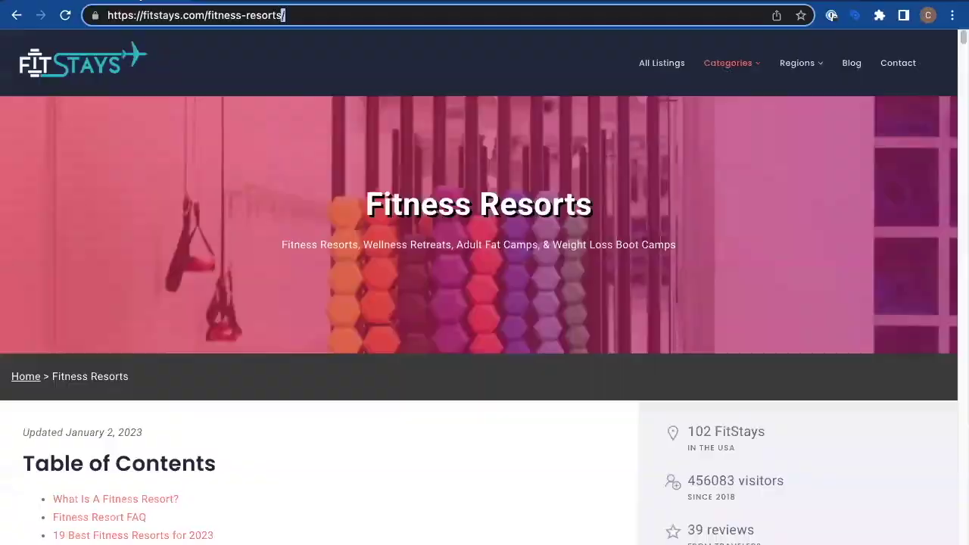
pyautogui.click(485, 4)
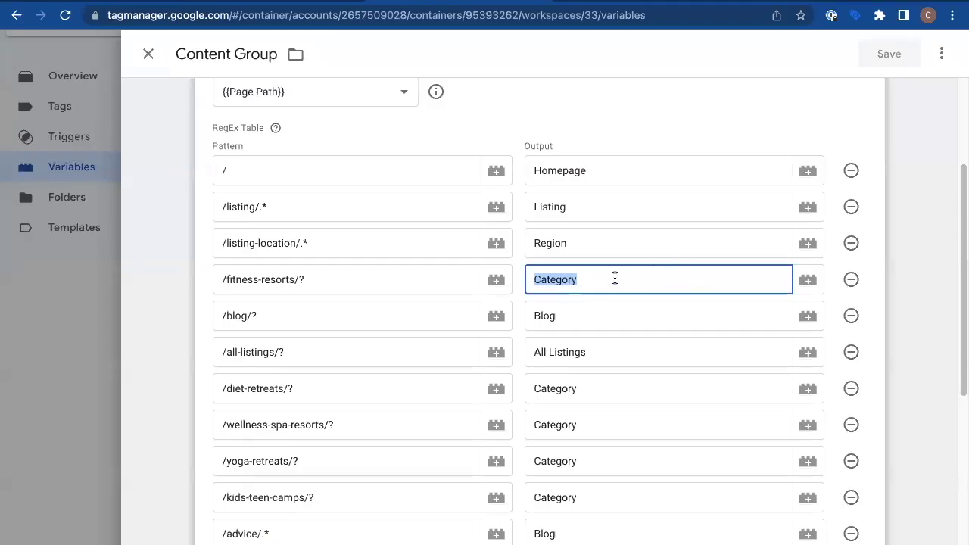
# - Review the diet-retreats, wellness-spa-resorts and yoga-retreats rows with their Category outputs, highlighting the /? ending of the yoga-retreats pattern
pyautogui.scroll(-1, 614, 285)
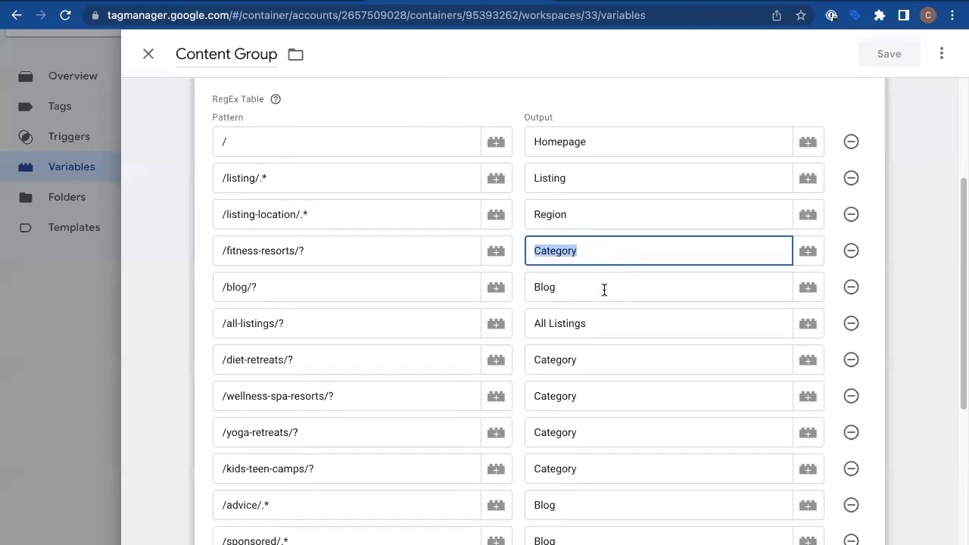
pyautogui.tripleClick(291, 359)
pyautogui.doubleClick(578, 364)
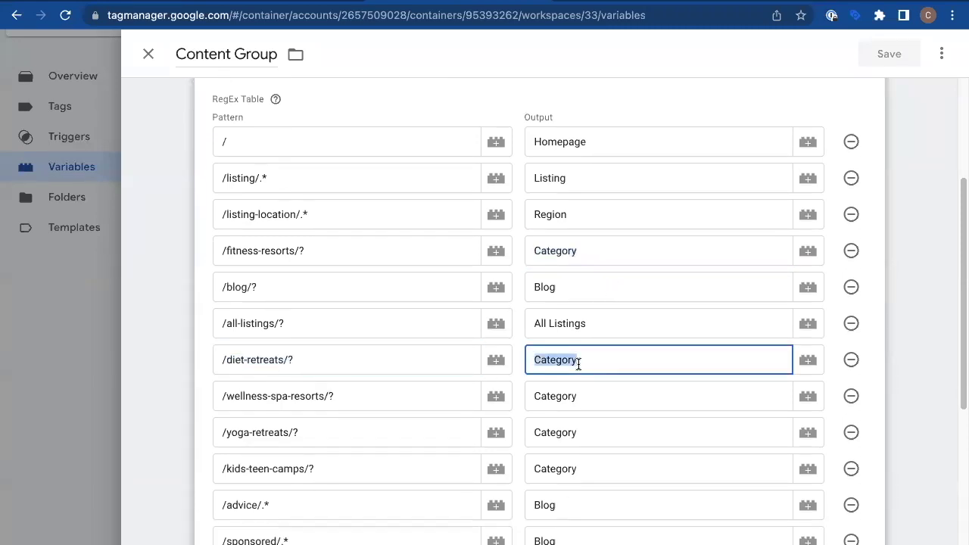
pyautogui.tripleClick(286, 388)
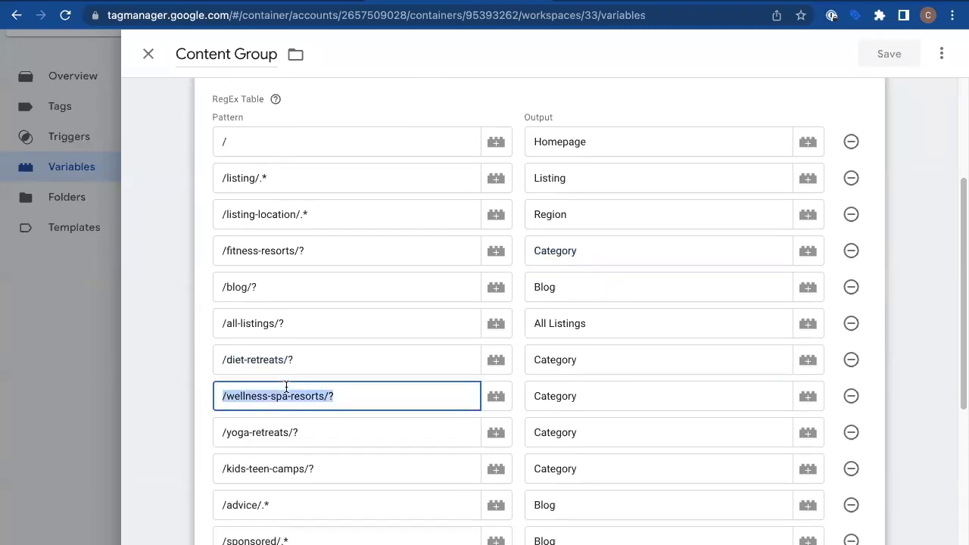
pyautogui.doubleClick(549, 395)
pyautogui.scroll(-1, 285, 392)
pyautogui.click(245, 408)
pyautogui.doubleClick(251, 410)
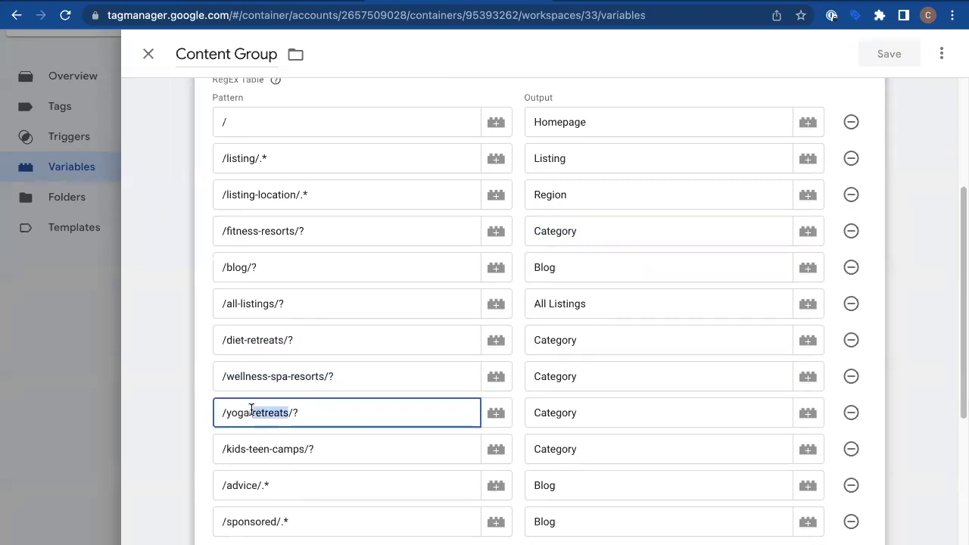
pyautogui.click(555, 413)
pyautogui.moveTo(299, 413); pyautogui.dragTo(285, 413)
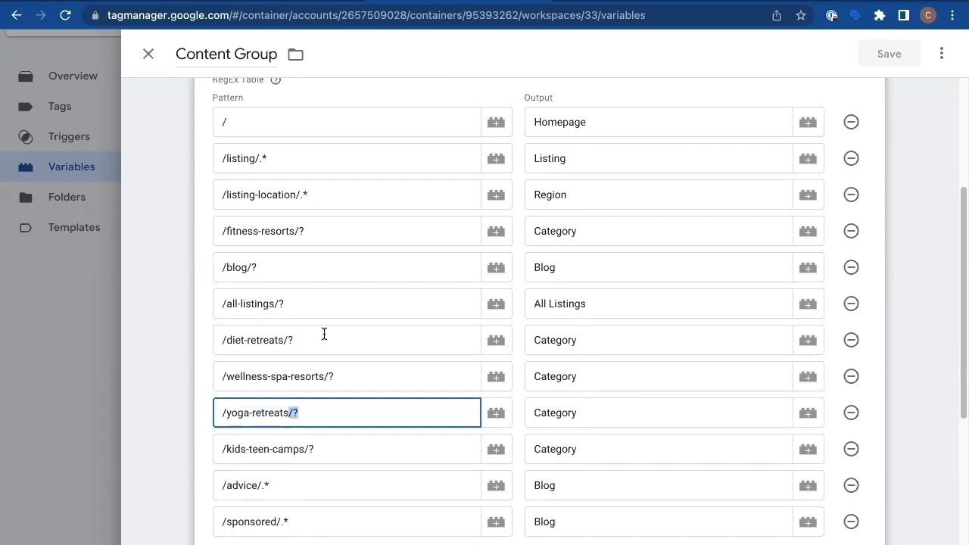
# - Switch to FitStays, open the Mountain region page, and highlight mountain in its URL
pyautogui.click(149, 2)
pyautogui.moveTo(805, 60)
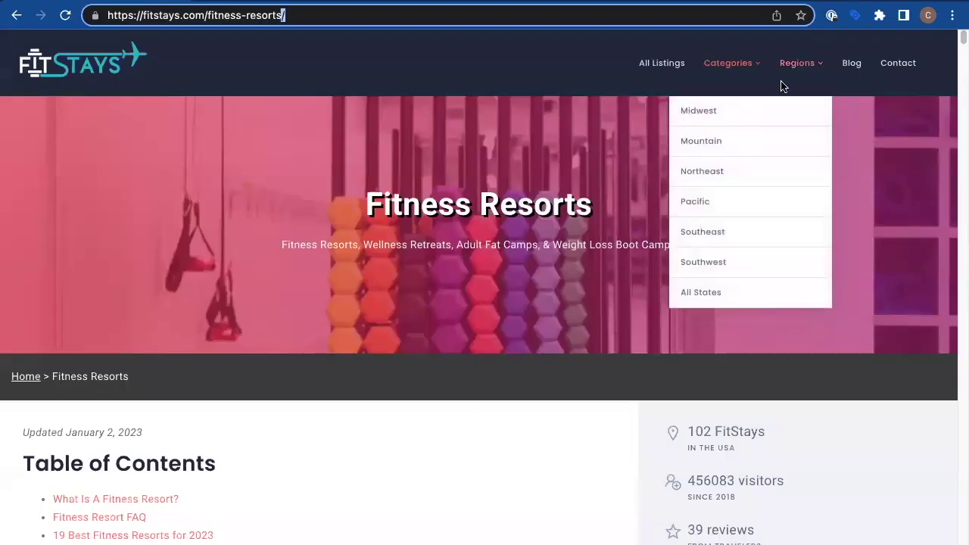
pyautogui.click(715, 157)
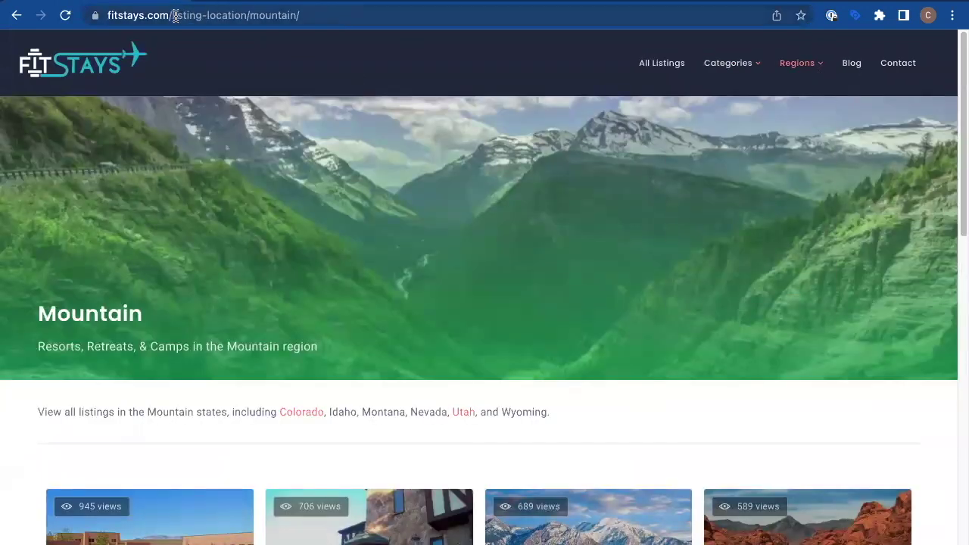
pyautogui.doubleClick(306, 15)
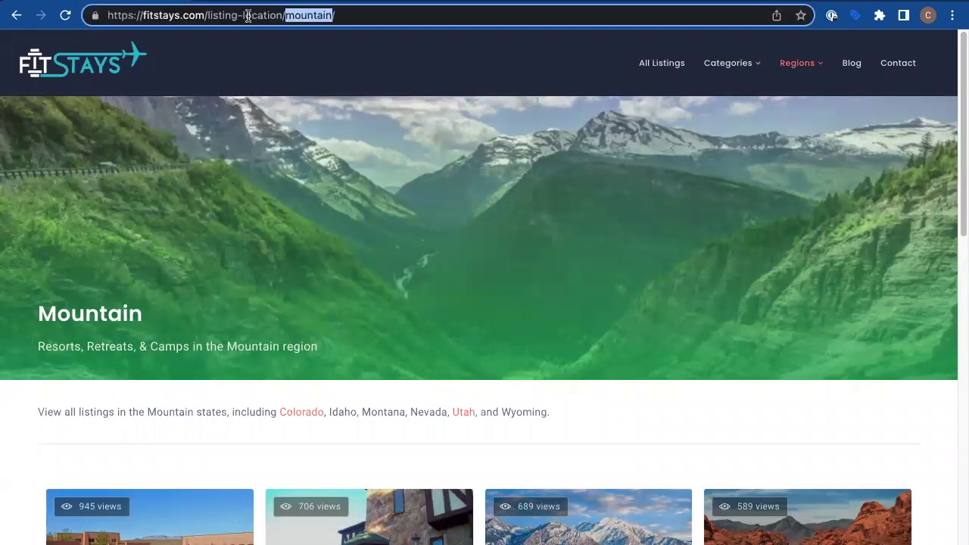
pyautogui.moveTo(794, 62)
# - Return to Tag Manager and examine the /listing-location/.* pattern, highlighting its fixed path and its wildcard ending
pyautogui.click(436, 3)
pyautogui.scroll(1, 345, 199)
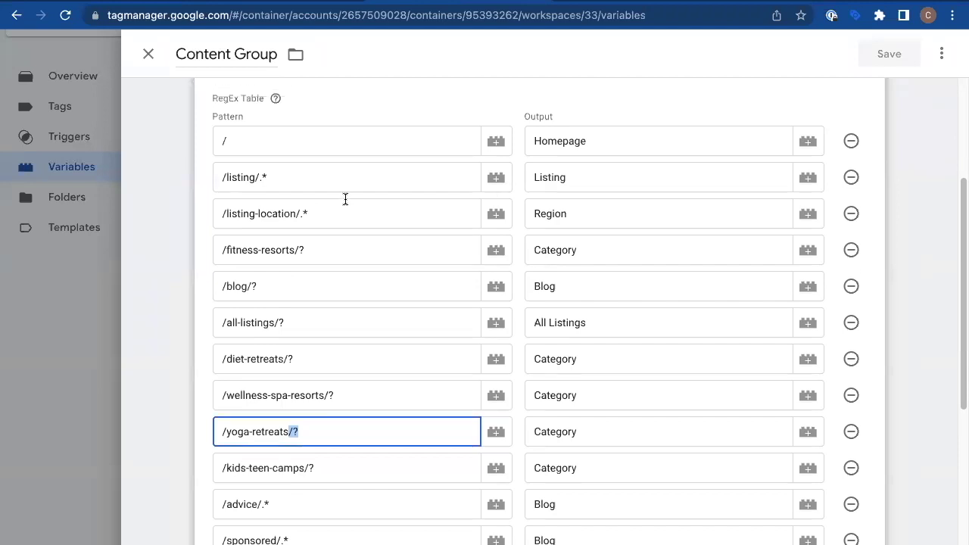
pyautogui.click(221, 213)
pyautogui.moveTo(221, 212); pyautogui.dragTo(303, 213)
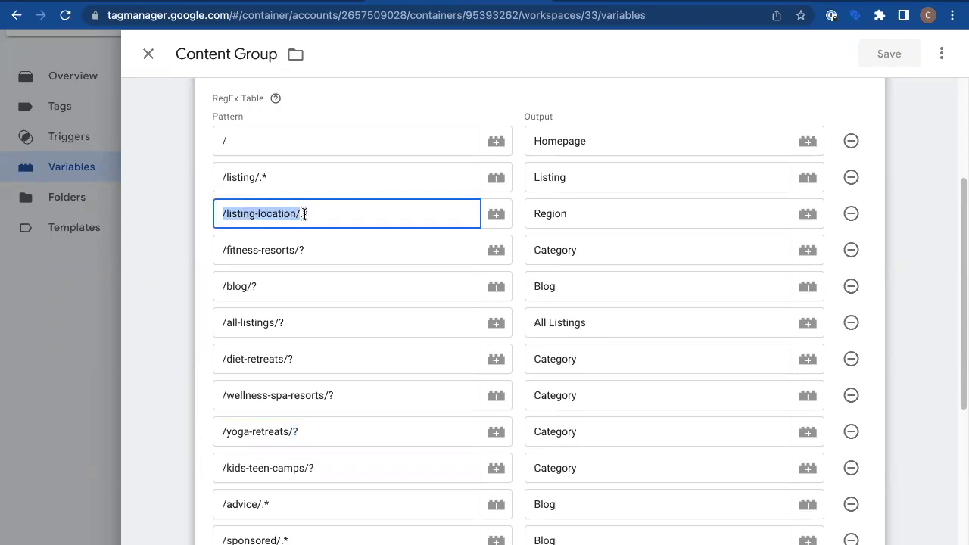
pyautogui.click(307, 214)
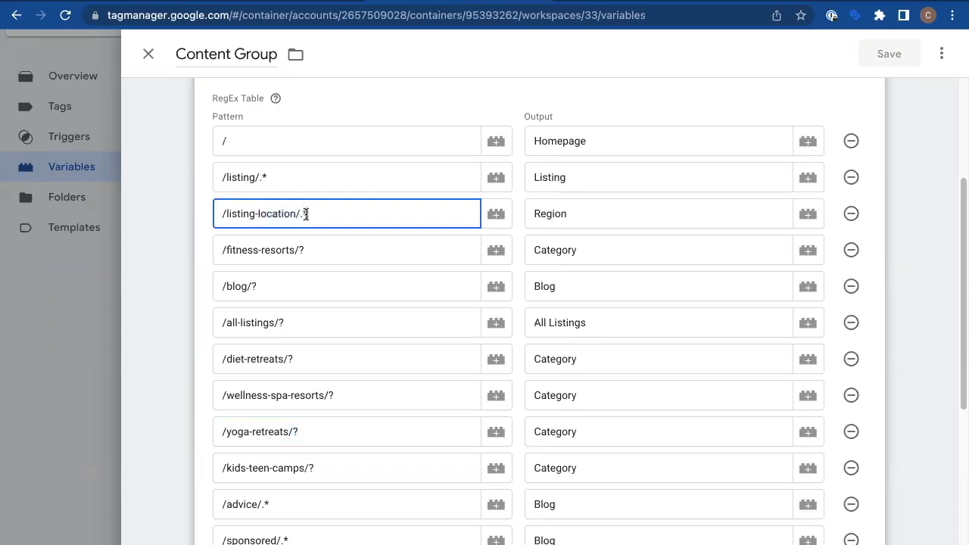
pyautogui.moveTo(307, 214); pyautogui.dragTo(299, 214)
pyautogui.tripleClick(249, 213)
pyautogui.click(309, 215)
pyautogui.moveTo(302, 214); pyautogui.dragTo(211, 214)
# - Try mountain, southeast and colorado in turn as the ending of the /listing-location/ pattern, and restore the .* wildcard
pyautogui.click(306, 215)
pyautogui.press('BackSpace')
pyautogui.press('BackSpace')
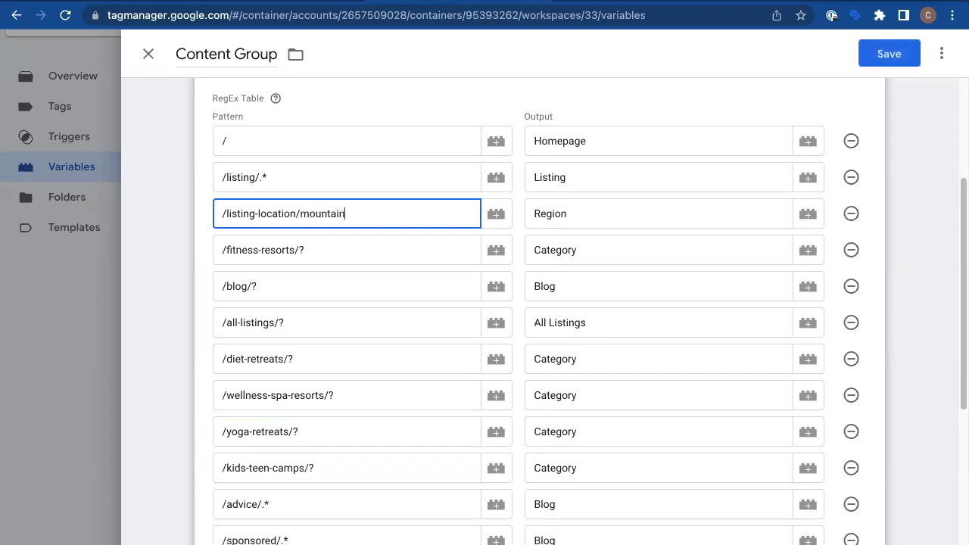
pyautogui.write('mountain')
pyautogui.doubleClick(342, 212)
pyautogui.write('southeast')
pyautogui.doubleClick(335, 214)
pyautogui.write('colorado')
pyautogui.doubleClick(327, 215)
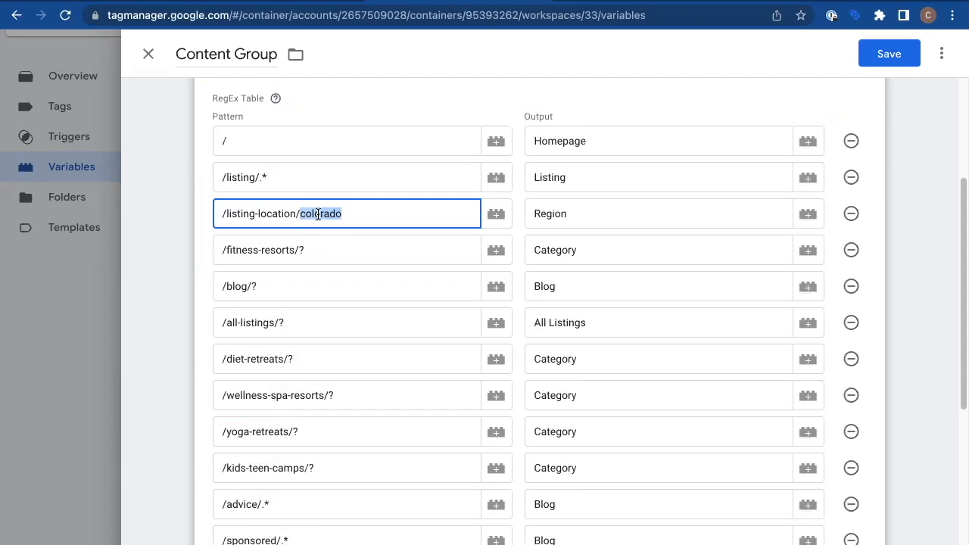
pyautogui.write('.*')
# - Highlight the /listing-location/.* pattern and its Region output, and glance at the region page on FitStays
pyautogui.moveTo(230, 213); pyautogui.dragTo(306, 211)
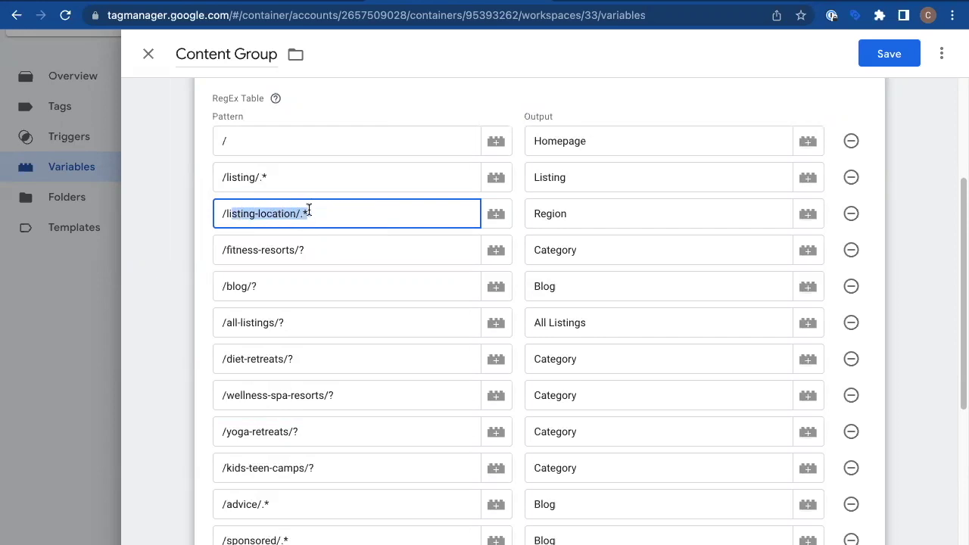
pyautogui.doubleClick(553, 216)
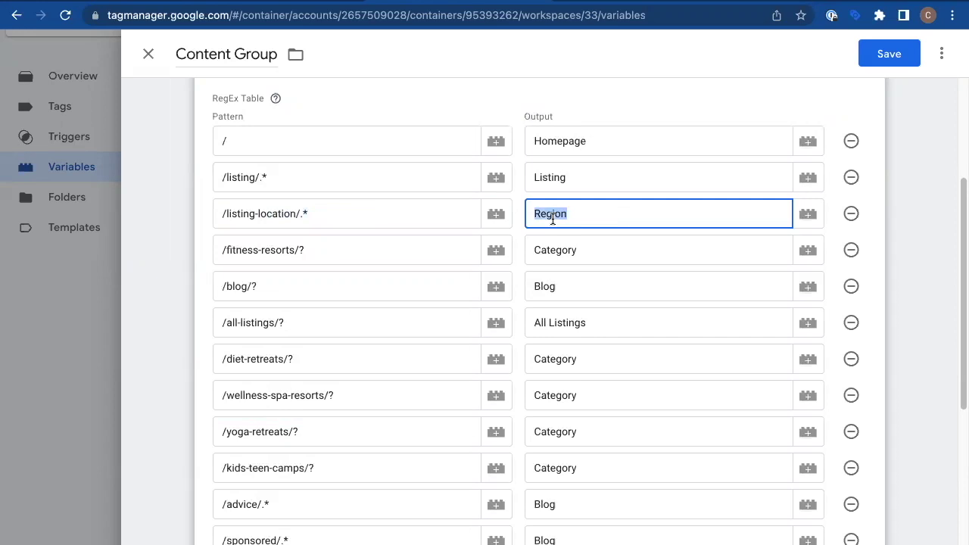
pyautogui.click(139, 3)
pyautogui.click(406, 3)
pyautogui.click(575, 206)
pyautogui.scroll(-1, 418, 197)
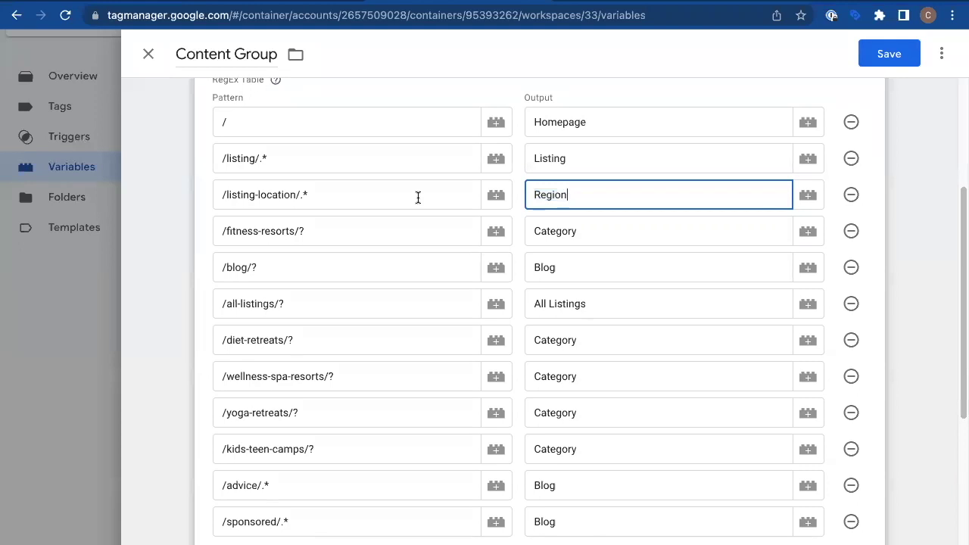
# - Examine the /blog/? pattern in the RegEx table
pyautogui.scroll(-3, 418, 198)
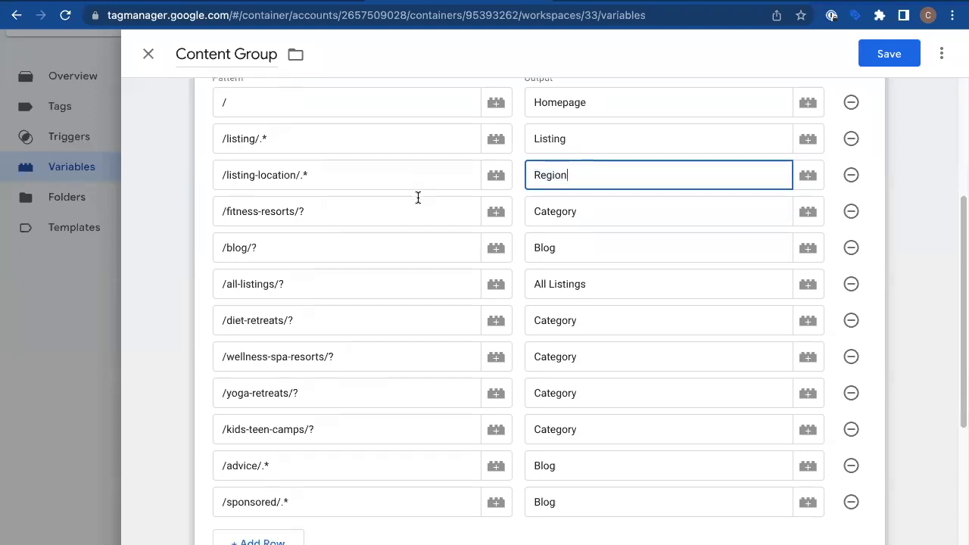
pyautogui.click(244, 198)
pyautogui.tripleClick(251, 199)
pyautogui.click(277, 205)
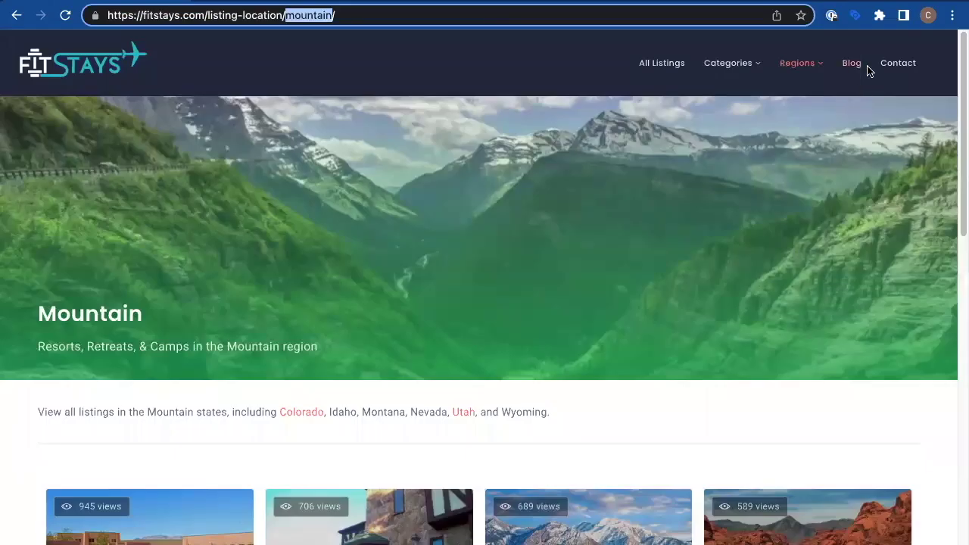
# - Switch to FitStays, open the blog post "Why Choose Camp New Heights?", and highlight sponsored in its URL
pyautogui.click(852, 65)
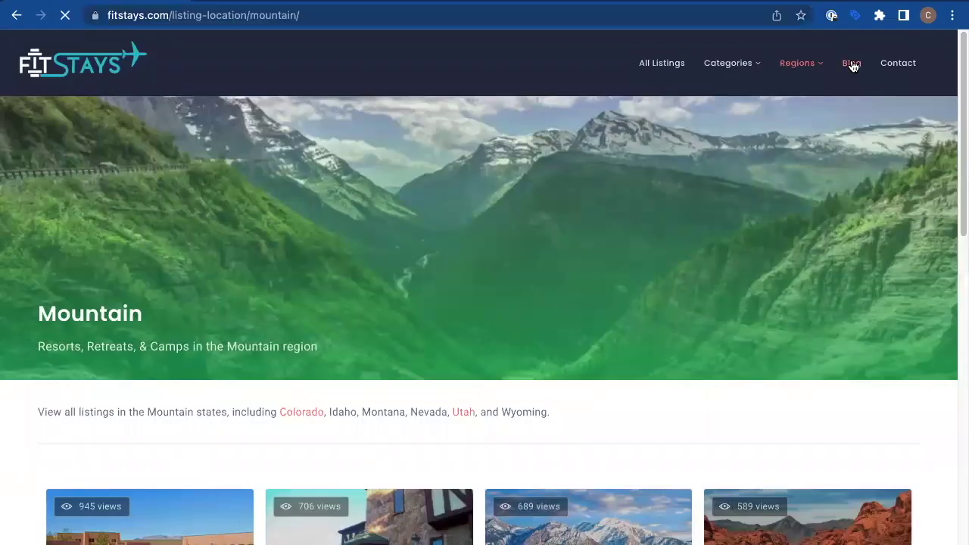
pyautogui.scroll(-1, 334, 301)
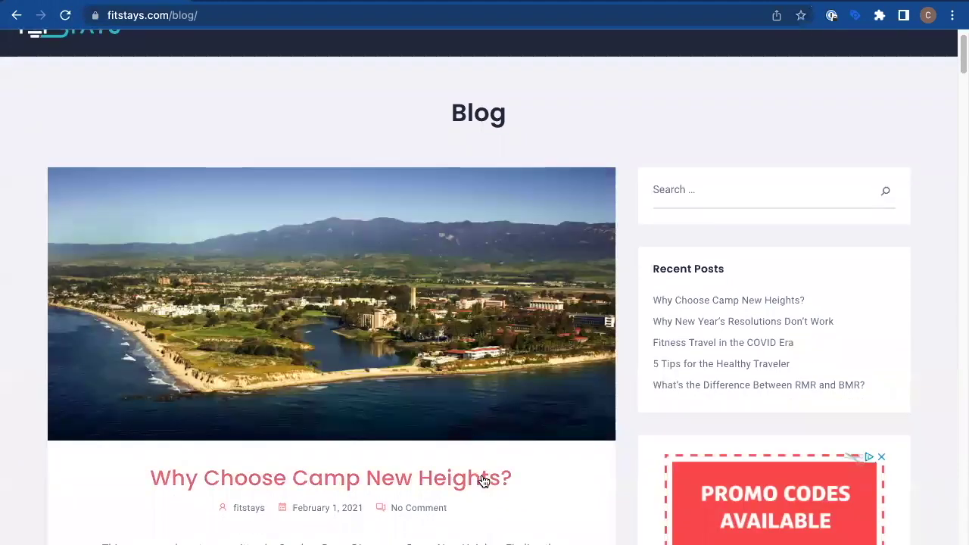
pyautogui.click(482, 478)
pyautogui.doubleClick(235, 15)
pyautogui.click(243, 15)
pyautogui.tripleClick(242, 15)
pyautogui.doubleClick(234, 15)
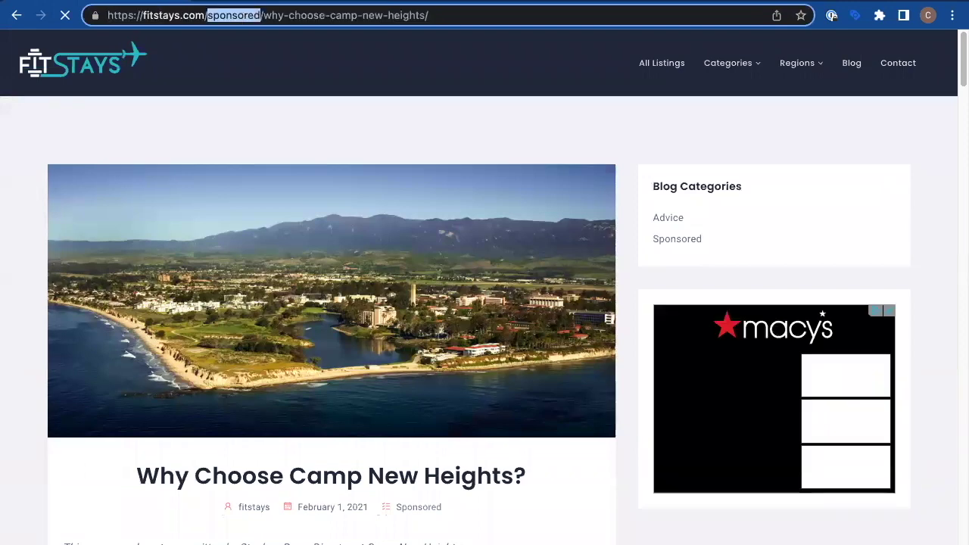
# - Return to Tag Manager and highlight the /blog/?, /advice/.* and /sponsored/.* patterns along with their Blog output
pyautogui.hotkey('ctrl', 'Tab')
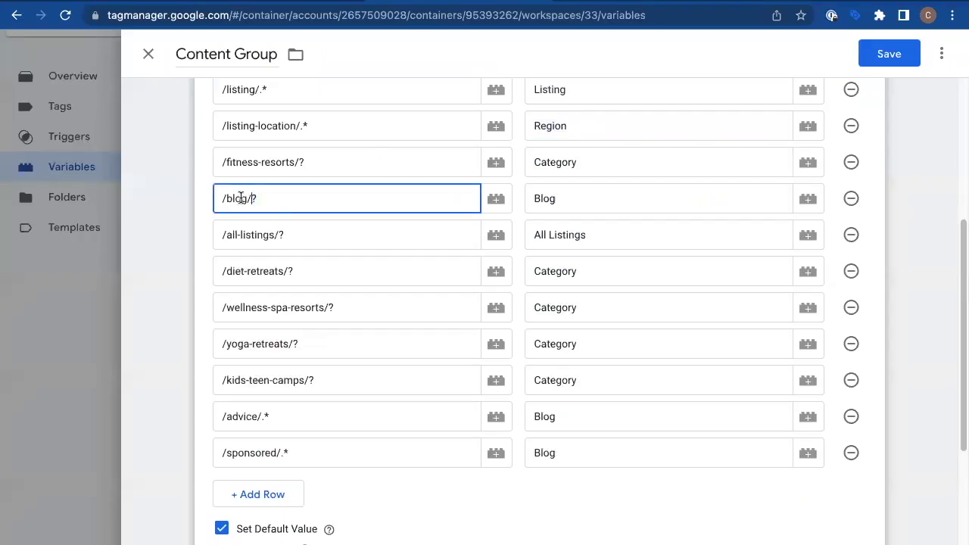
pyautogui.moveTo(226, 198); pyautogui.dragTo(318, 196)
pyautogui.scroll(-3, 320, 197)
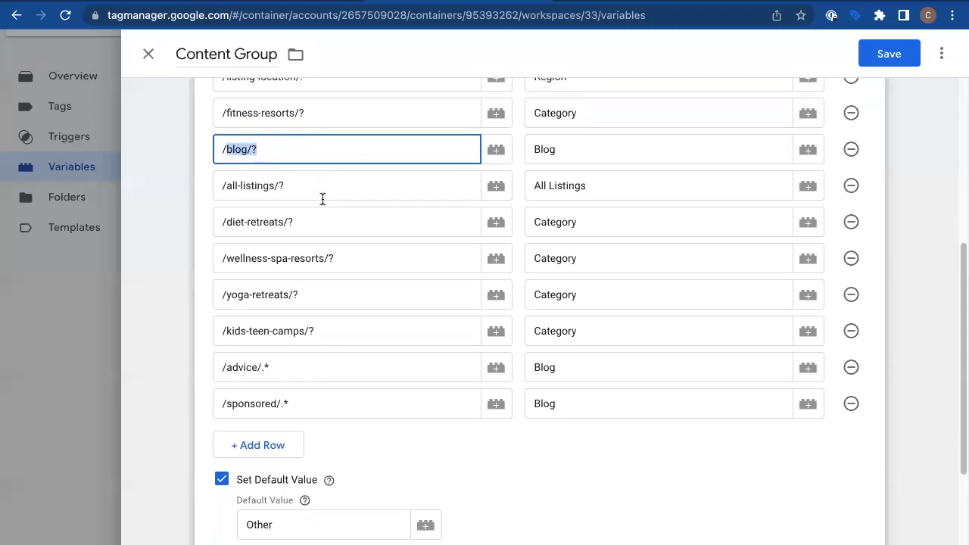
pyautogui.moveTo(218, 315); pyautogui.dragTo(288, 318)
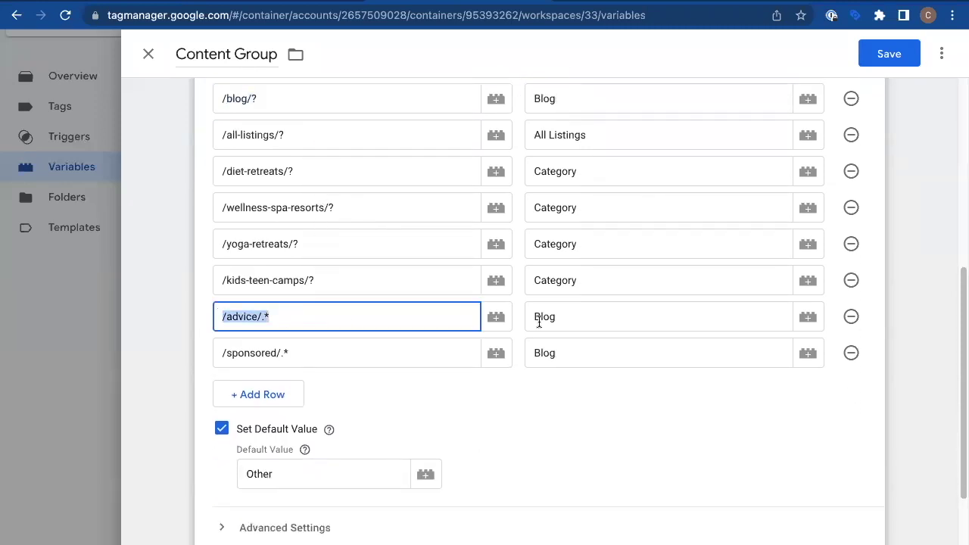
pyautogui.moveTo(535, 318); pyautogui.dragTo(554, 321)
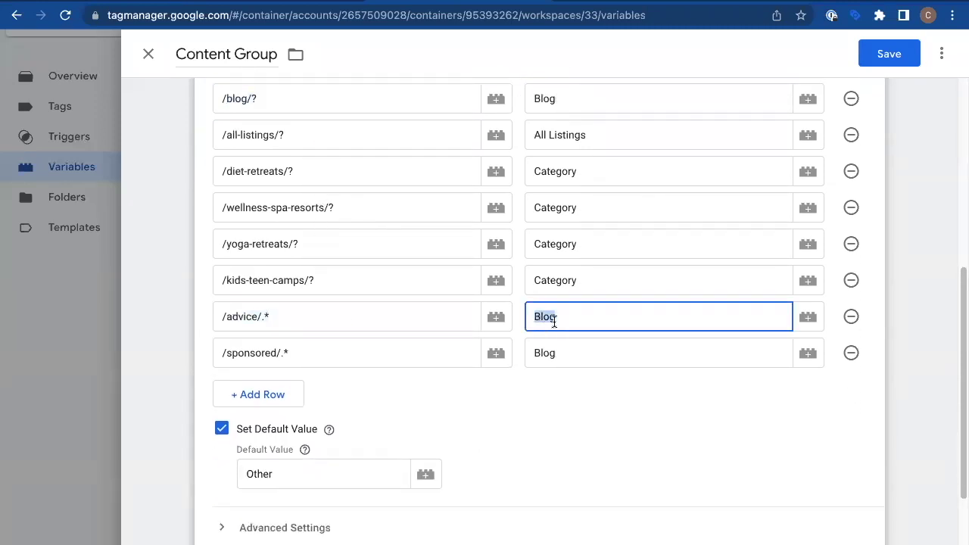
pyautogui.click(264, 351)
pyautogui.doubleClick(263, 351)
pyautogui.click(585, 361)
# - Review the RegEx table rows and highlight the /all-listings/? pattern
pyautogui.scroll(2, 599, 343)
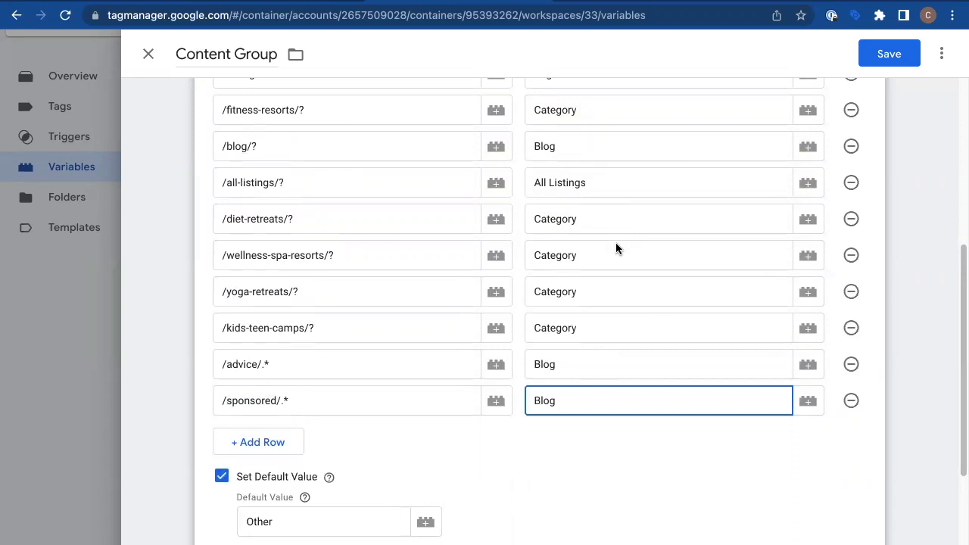
pyautogui.scroll(1, 608, 323)
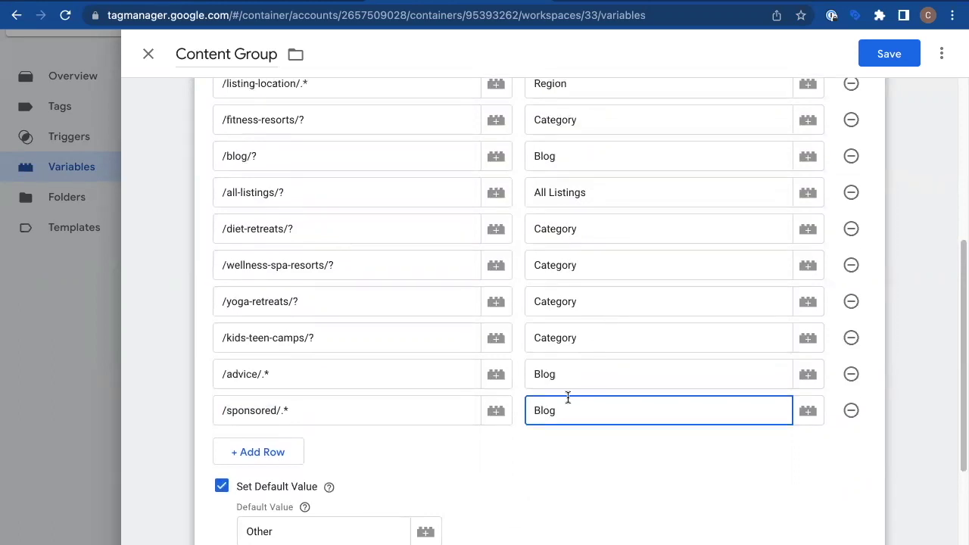
pyautogui.scroll(3, 583, 302)
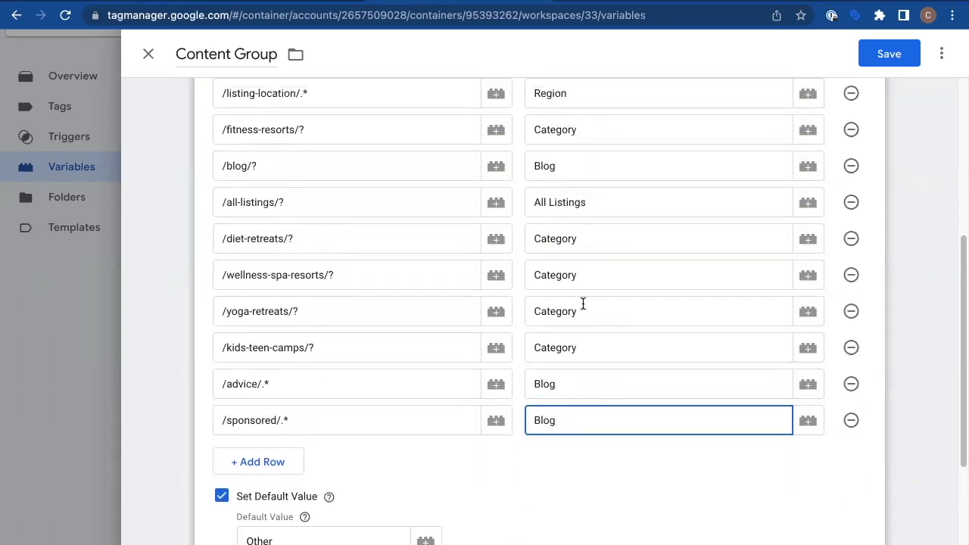
pyautogui.doubleClick(264, 243)
pyautogui.tripleClick(264, 243)
# - Switch to FitStays, open the All Listings page, and highlight the page path and query parameters in its URL
pyautogui.press('super+Tab')
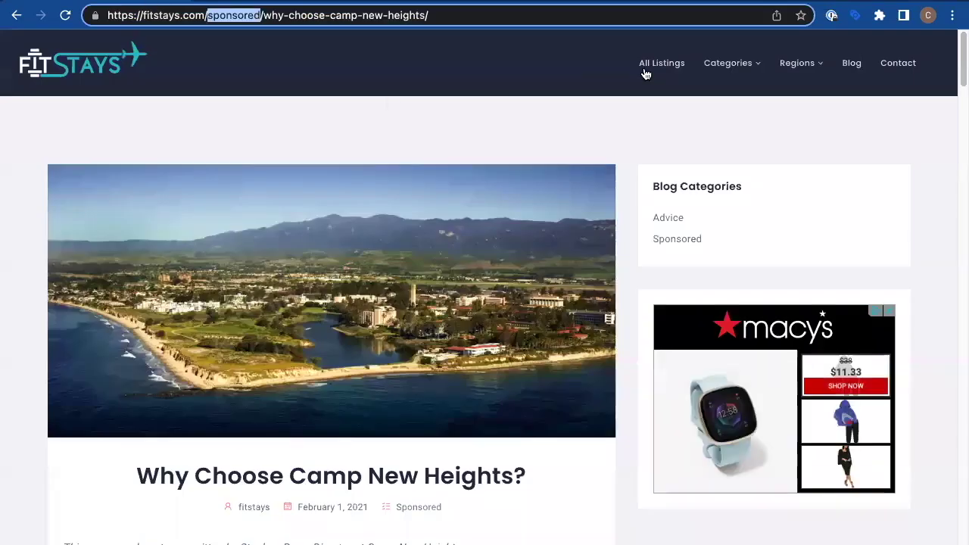
pyautogui.click(657, 66)
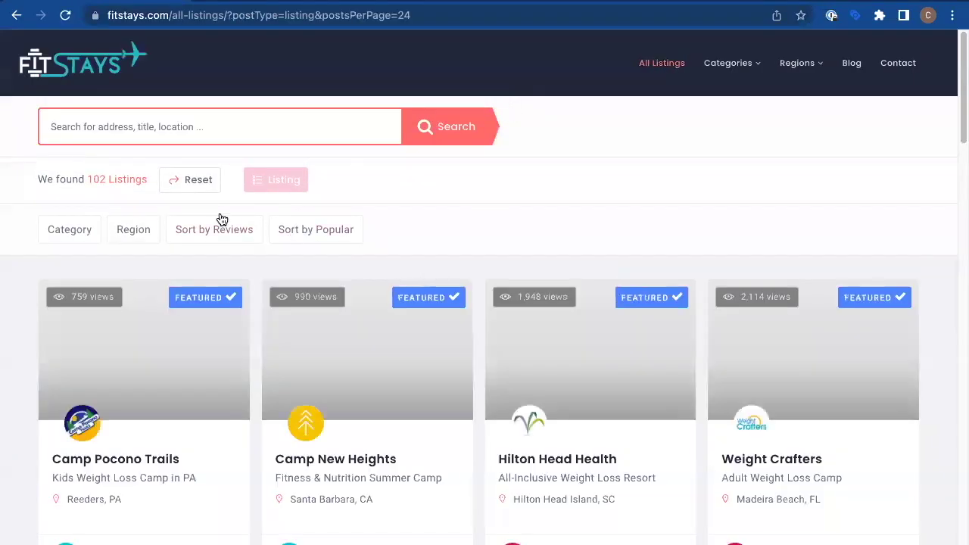
pyautogui.moveTo(176, 15); pyautogui.dragTo(413, 15)
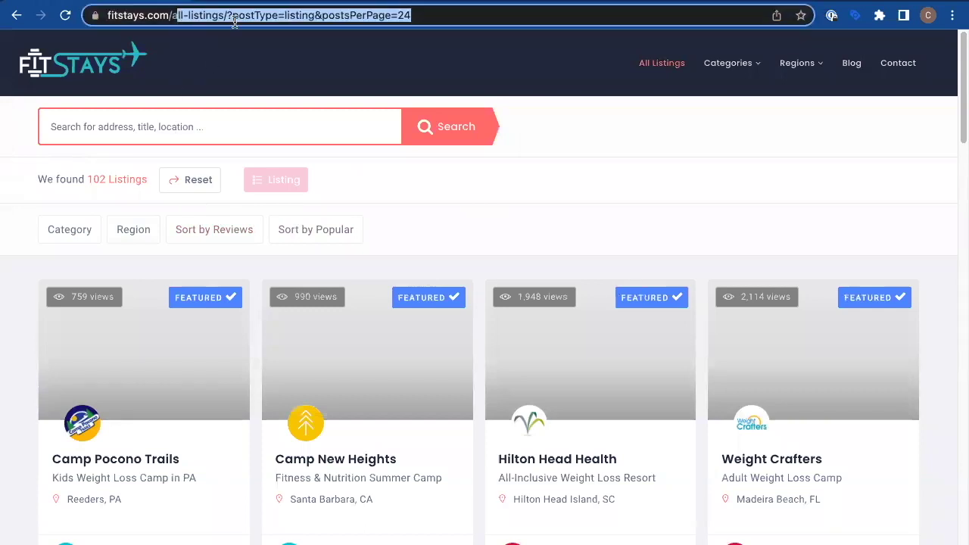
pyautogui.click(234, 23)
pyautogui.moveTo(264, 16); pyautogui.dragTo(446, 15)
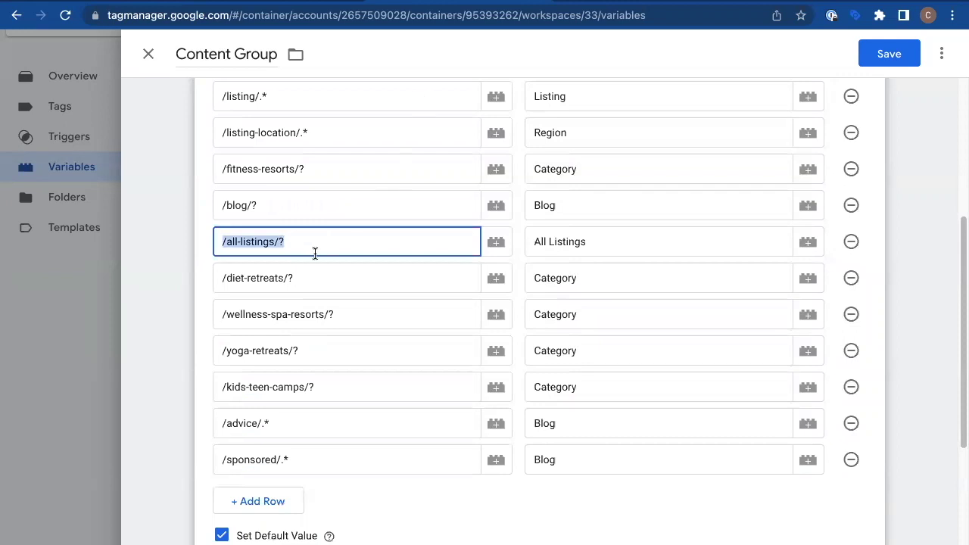
# - Highlight the /all-listings/? pattern, plus the / pattern and its Homepage output in the RegEx table
pyautogui.moveTo(314, 254); pyautogui.dragTo(215, 237)
pyautogui.scroll(1, 350, 254)
pyautogui.scroll(2, 351, 254)
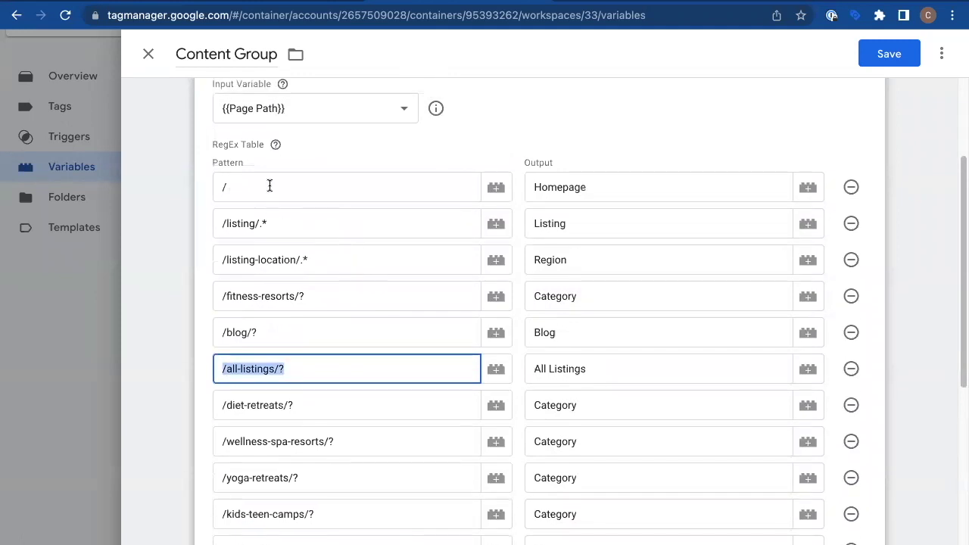
pyautogui.doubleClick(269, 186)
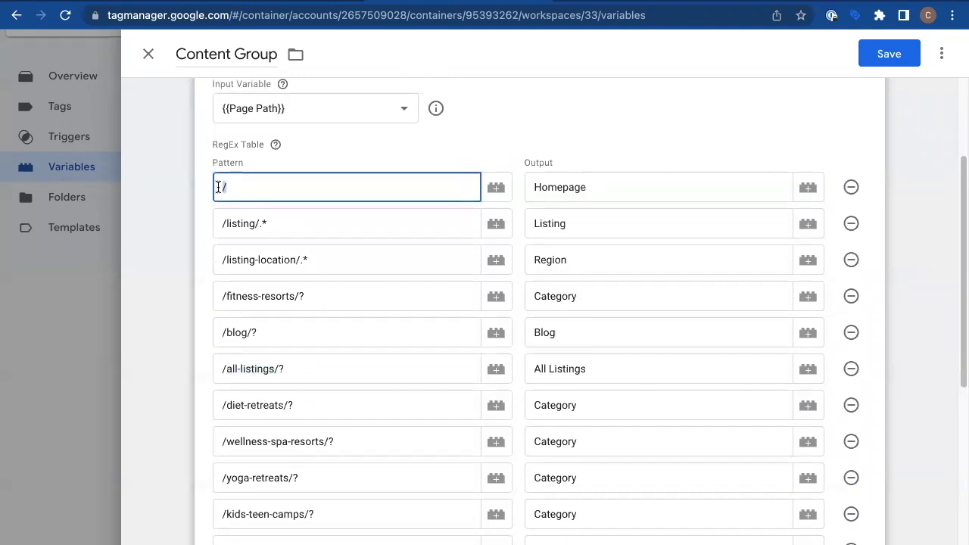
pyautogui.doubleClick(578, 188)
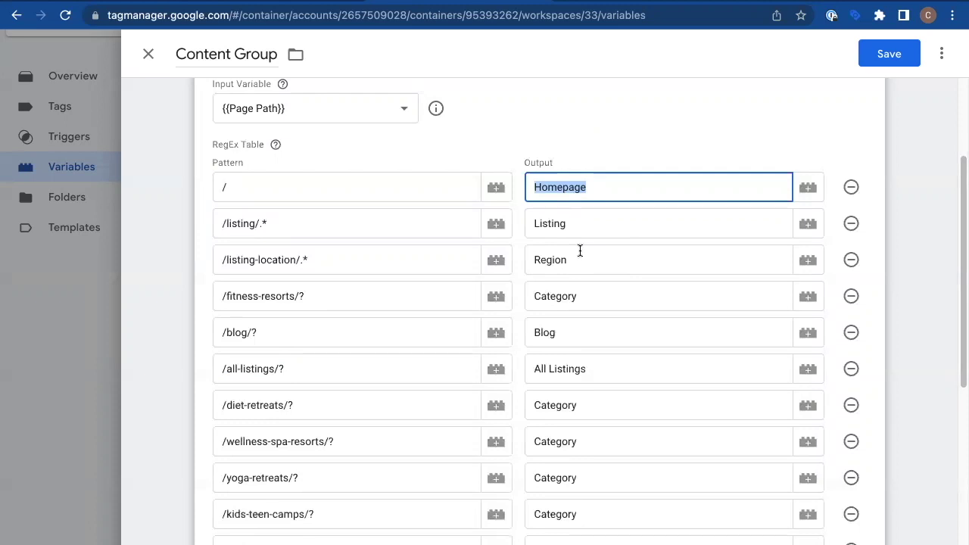
# - Review the remaining RegEx table rows and the default value, and close the Content Group variable, discarding its changes
pyautogui.scroll(1, 579, 251)
pyautogui.scroll(1, 547, 313)
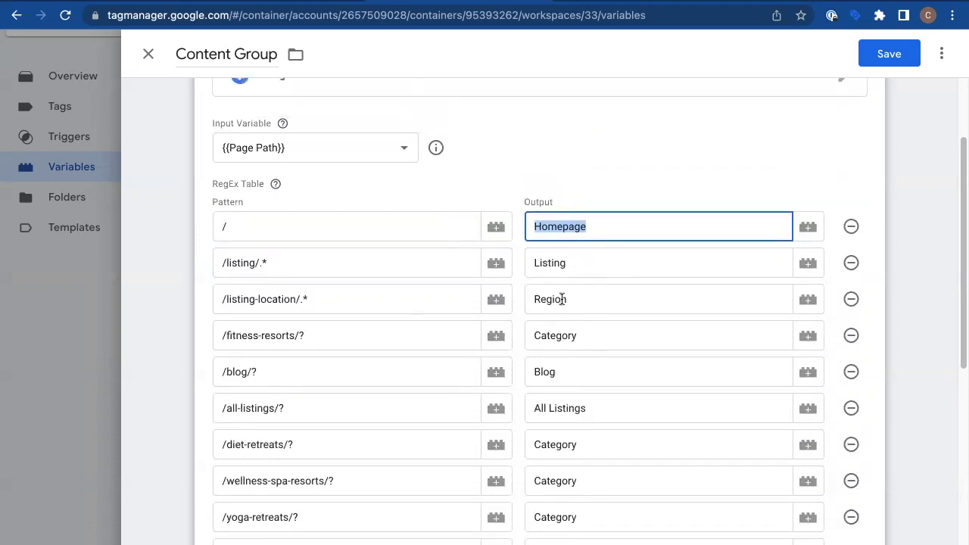
pyautogui.scroll(-5, 564, 389)
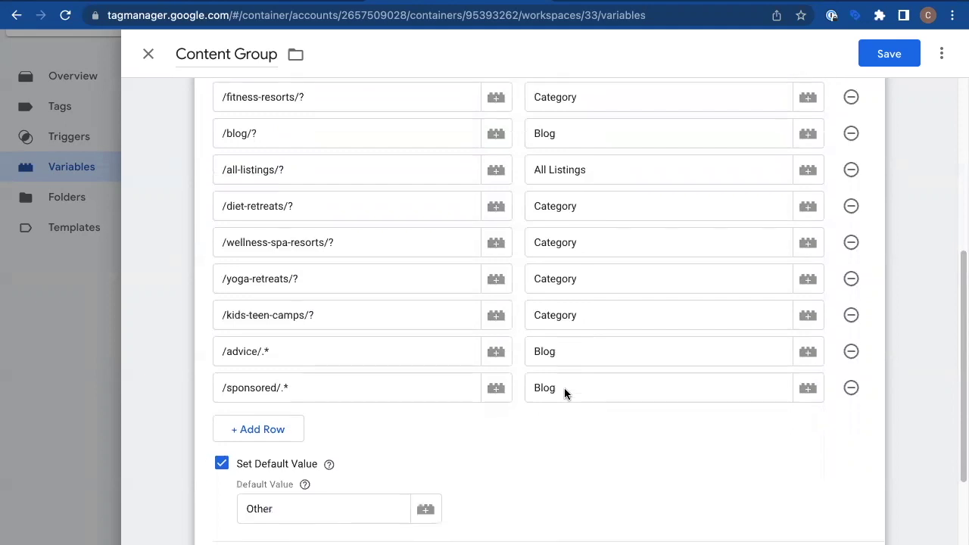
pyautogui.scroll(-1, 566, 379)
pyautogui.scroll(-4, 566, 379)
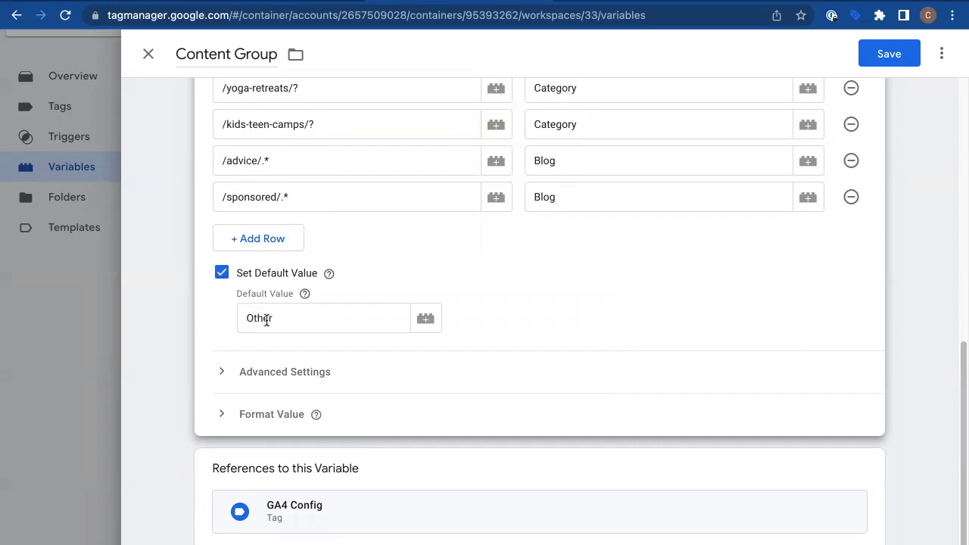
pyautogui.scroll(3, 252, 321)
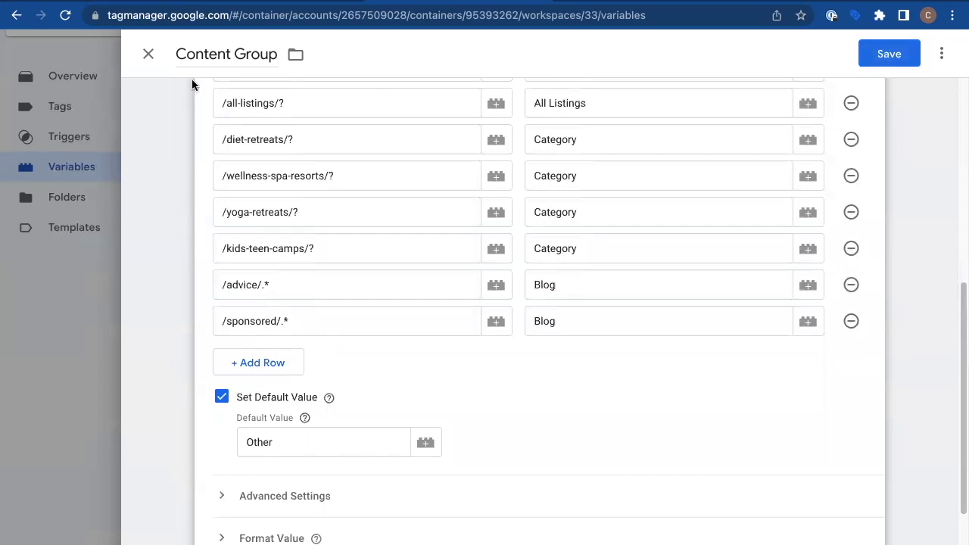
pyautogui.scroll(2, 363, 247)
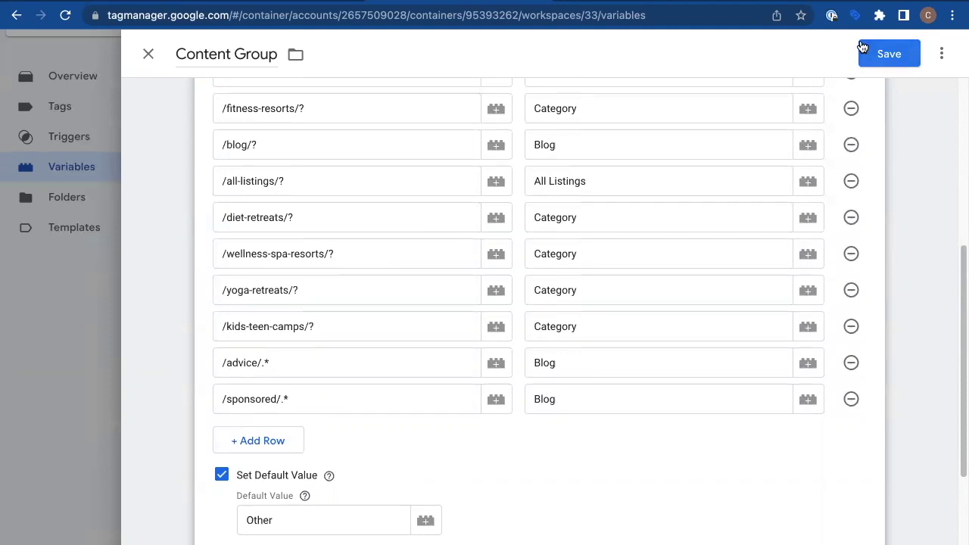
pyautogui.click(147, 55)
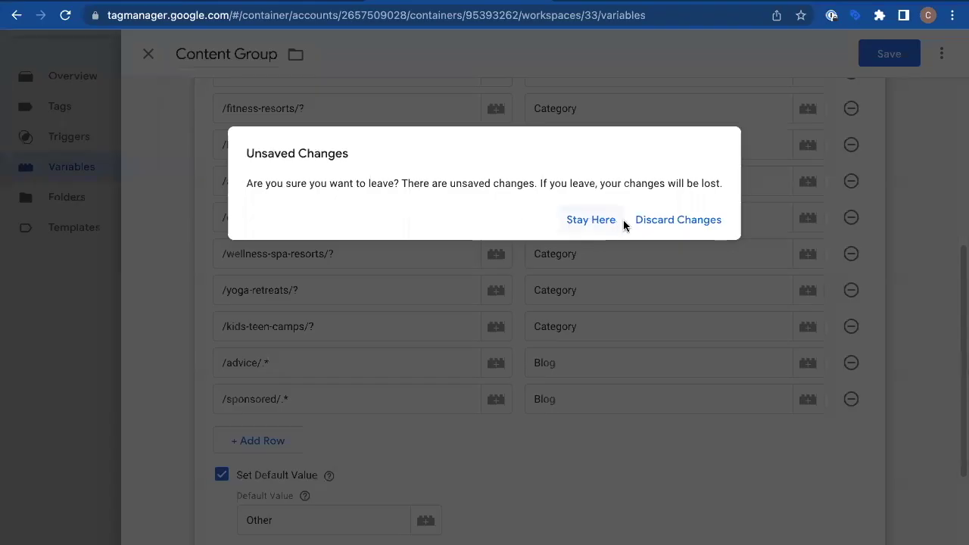
pyautogui.click(649, 221)
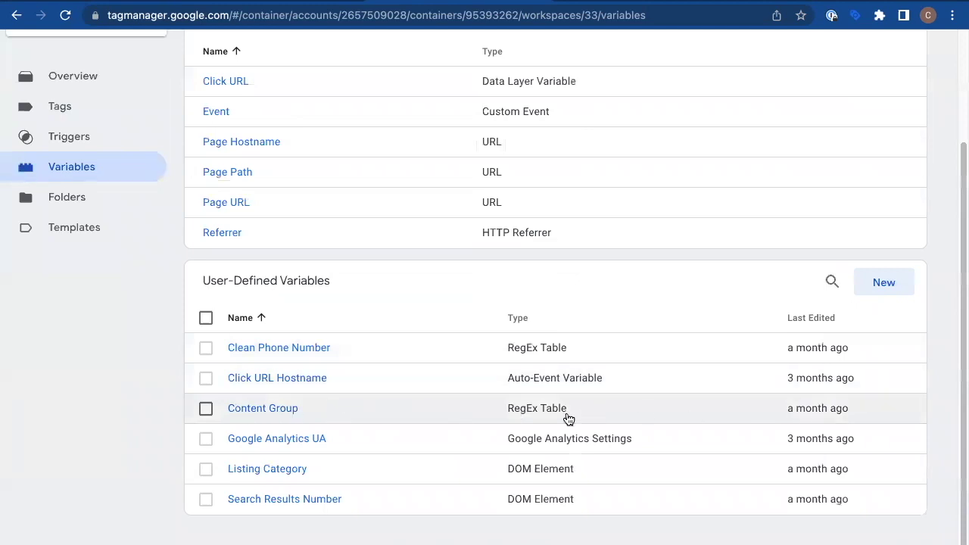
# - Go to the container's tags and open the GA4 Config tag
pyautogui.scroll(1, 557, 415)
pyautogui.scroll(2, 558, 413)
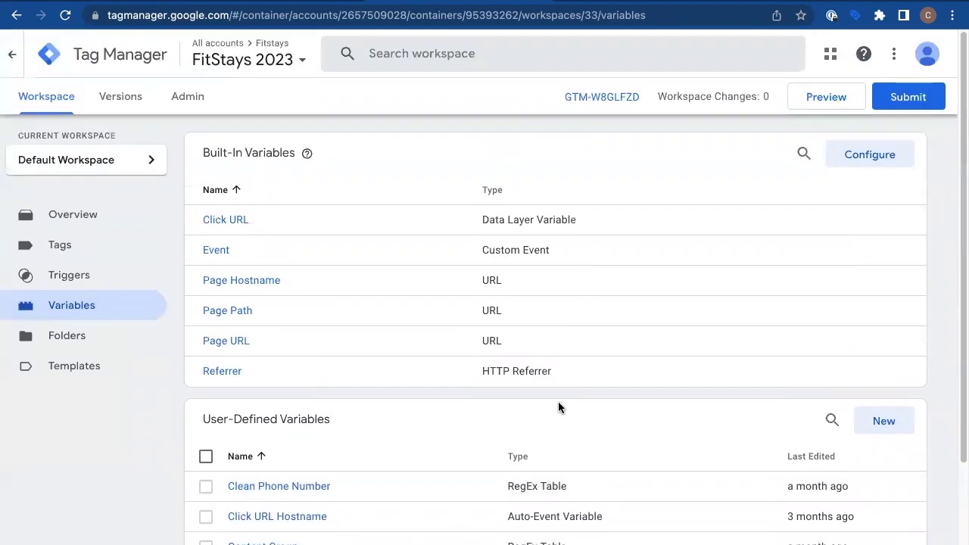
pyautogui.click(68, 253)
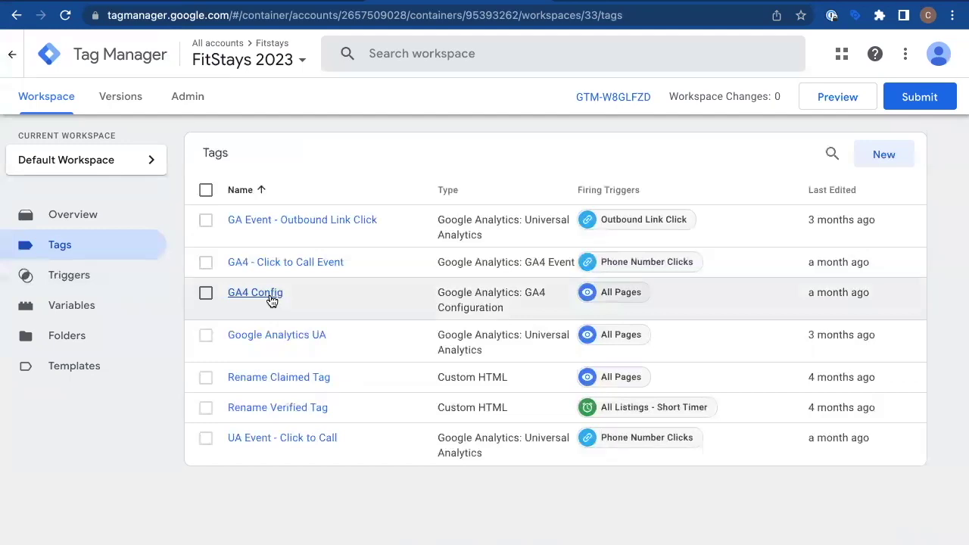
pyautogui.moveTo(270, 301); pyautogui.dragTo(530, 306)
pyautogui.click(265, 300)
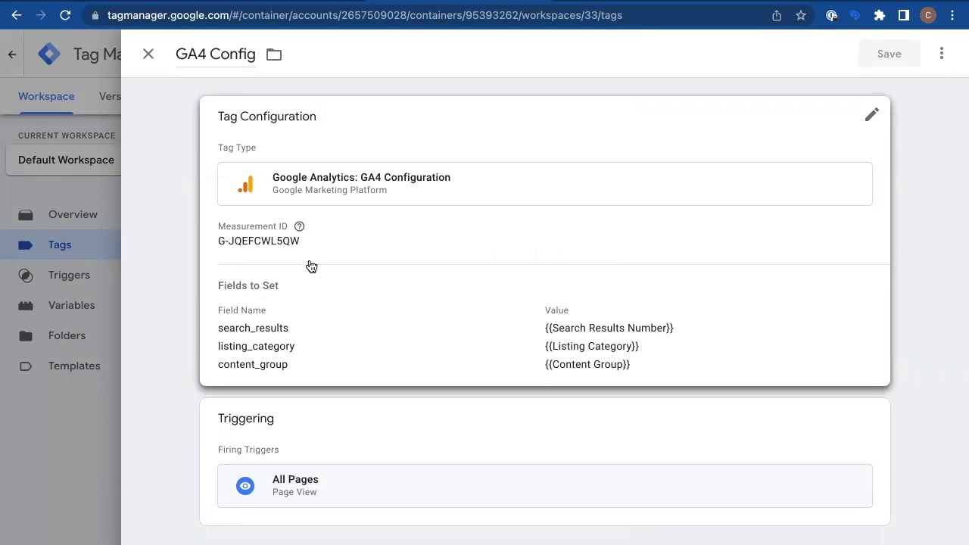
# - Open the GA4 Config tag configuration for editing and examine its expanded Fields to Set section
pyautogui.click(305, 329)
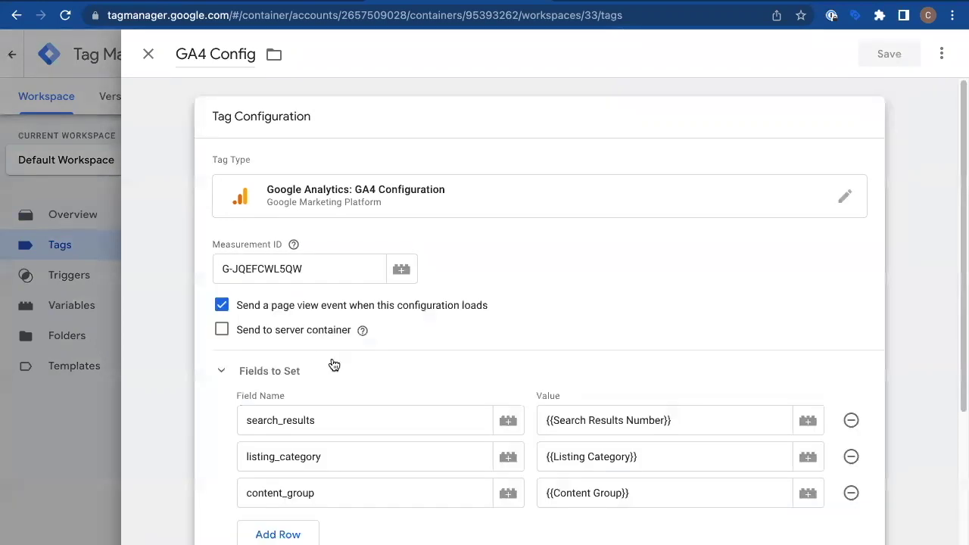
pyautogui.scroll(-1, 333, 365)
pyautogui.scroll(-3, 334, 345)
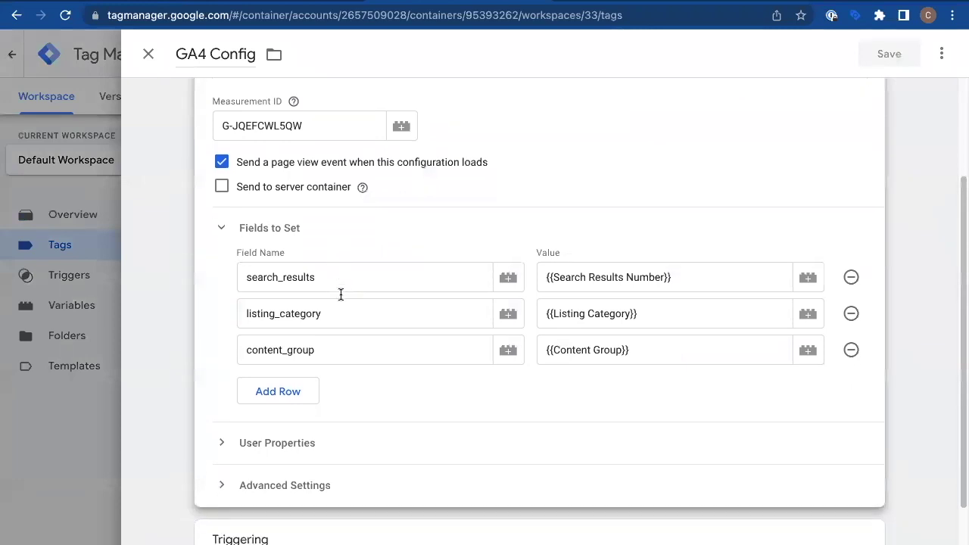
pyautogui.click(263, 233)
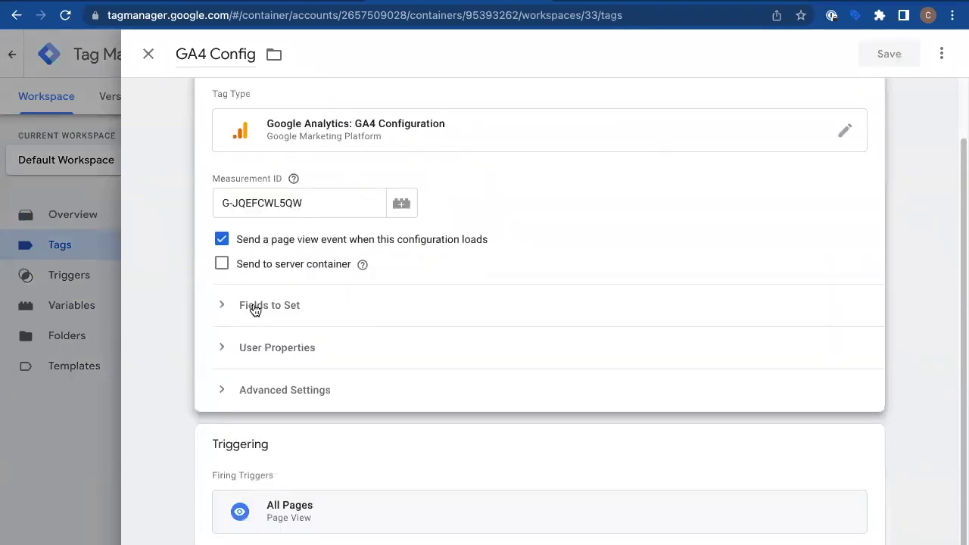
pyautogui.click(255, 311)
pyautogui.scroll(-3, 255, 310)
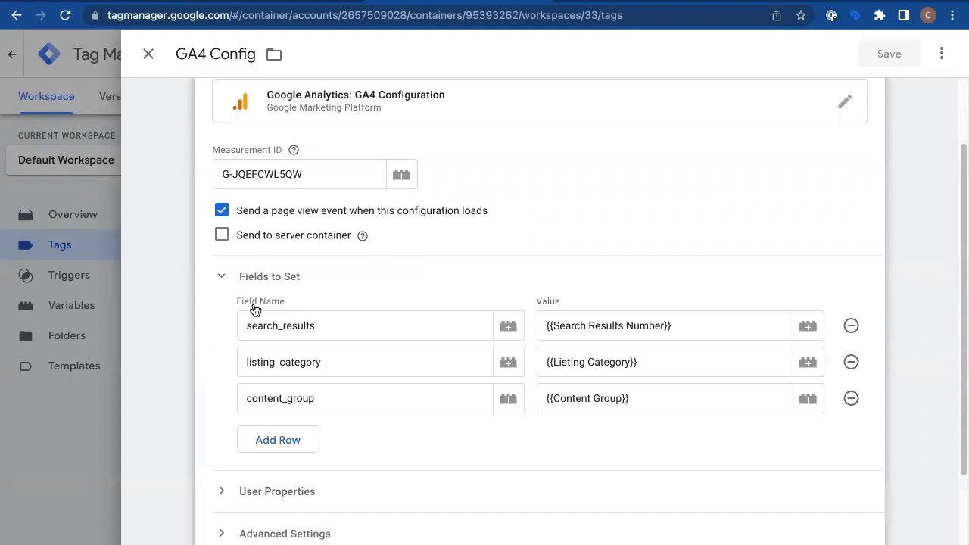
# - Re-enter content_group as the field name in the third row of Fields to Set
pyautogui.doubleClick(268, 255)
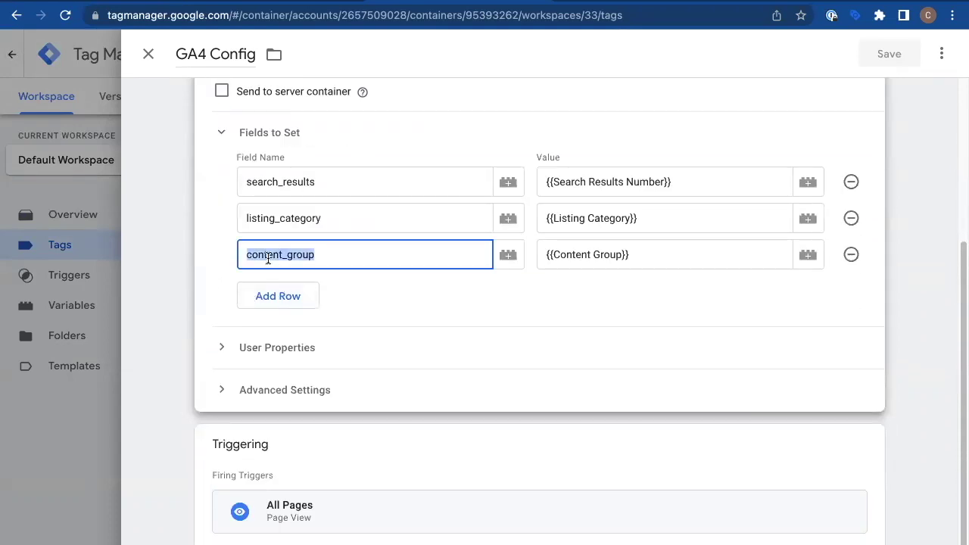
pyautogui.write('content')
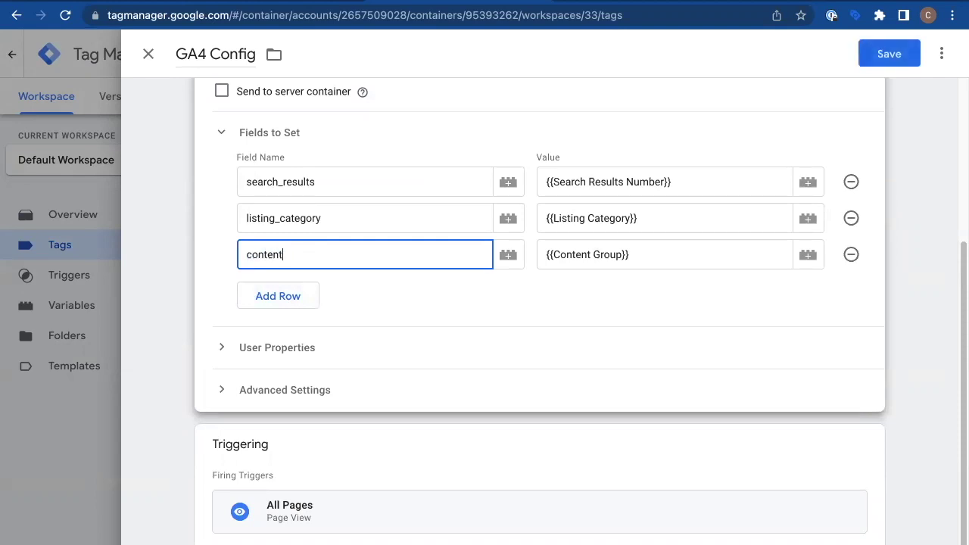
pyautogui.write('_group')
pyautogui.doubleClick(299, 252)
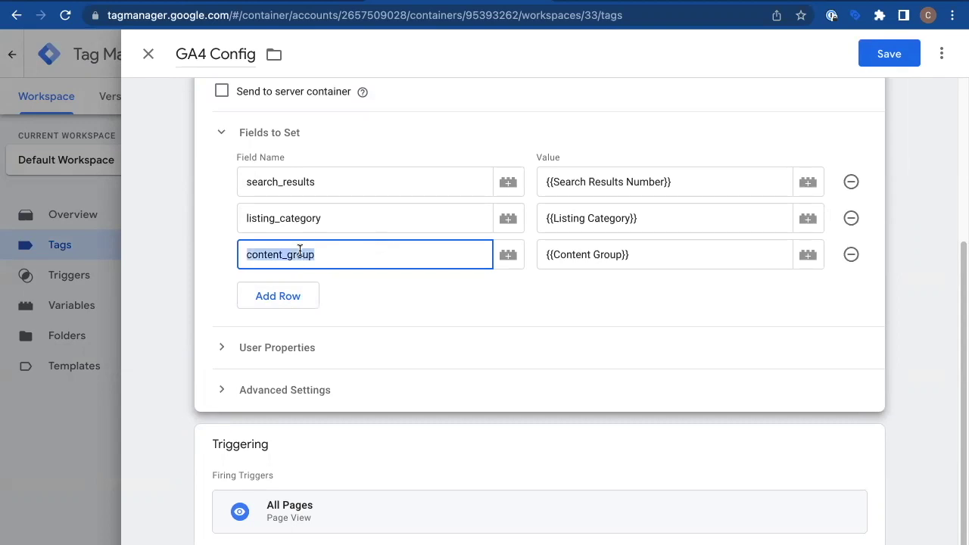
# - Inspect the variable choices for the content_group value, highlight {{Content Group}}, and discard the unsaved changes to the GA4 Config tag
pyautogui.tripleClick(571, 252)
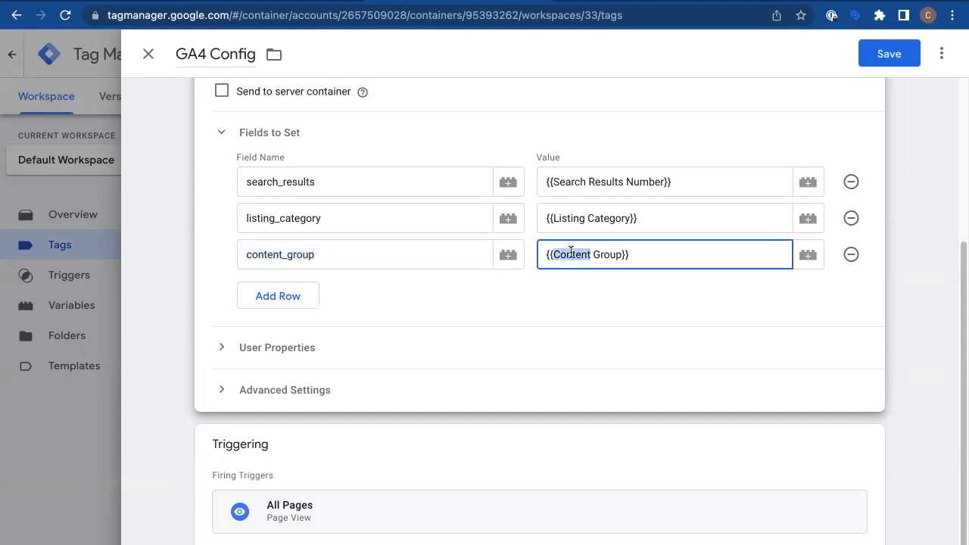
pyautogui.click(811, 259)
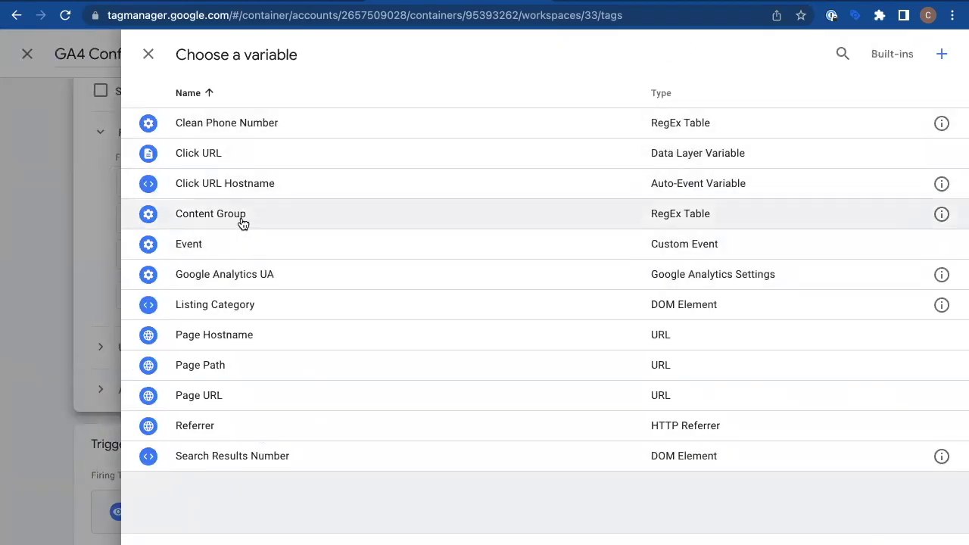
pyautogui.click(145, 54)
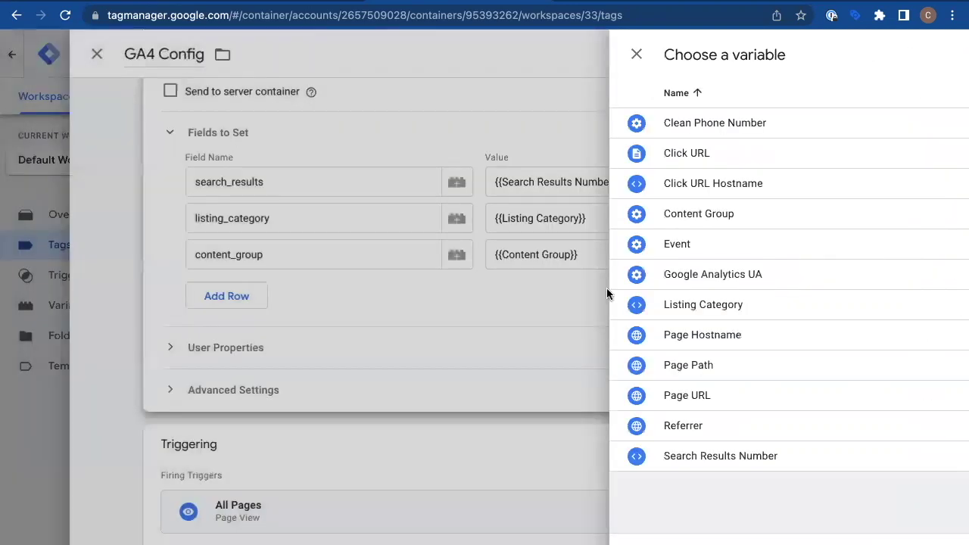
pyautogui.click(627, 258)
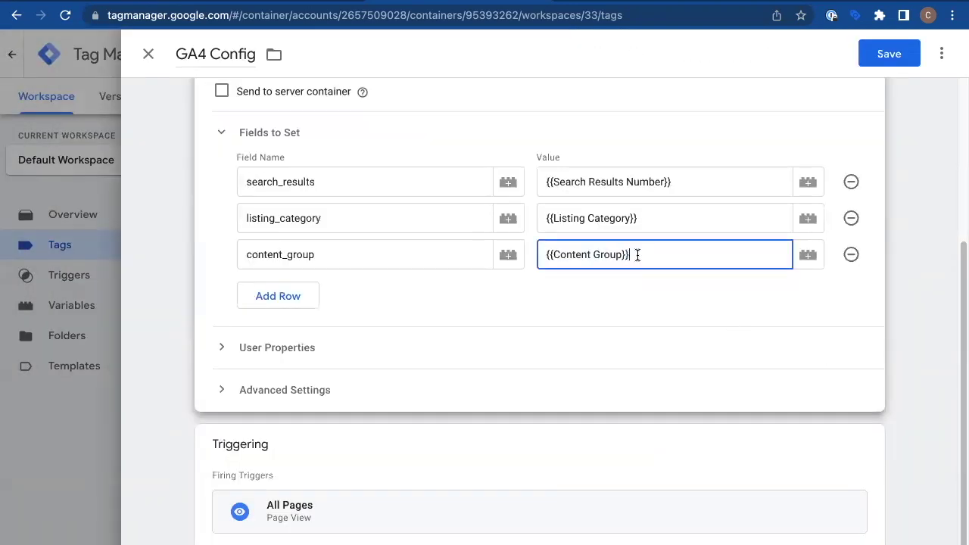
pyautogui.moveTo(634, 255); pyautogui.dragTo(534, 253)
pyautogui.click(605, 254)
pyautogui.doubleClick(606, 254)
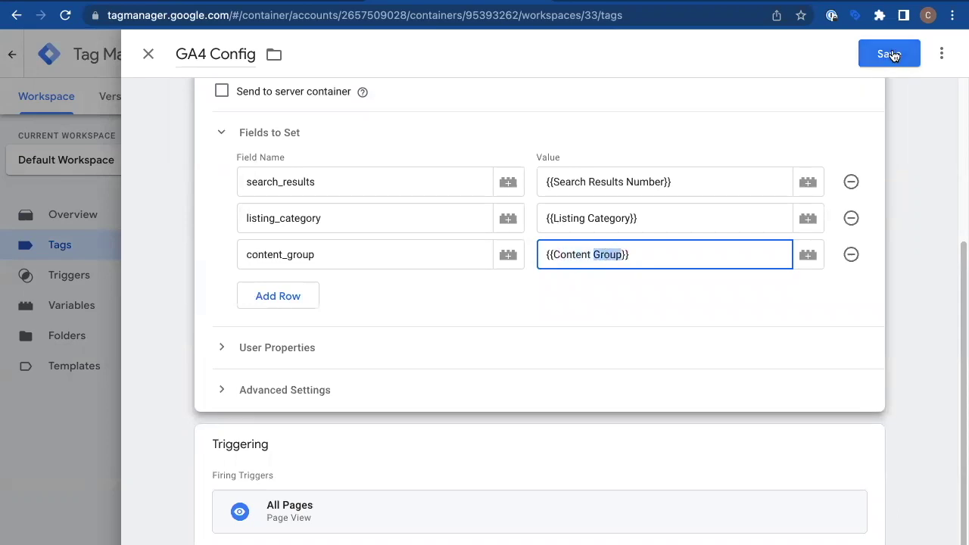
pyautogui.click(149, 54)
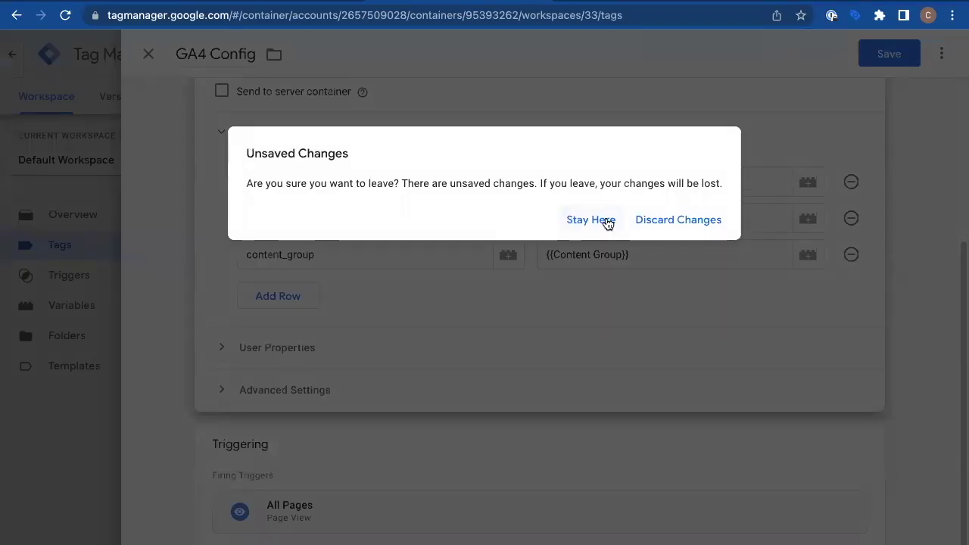
pyautogui.click(652, 223)
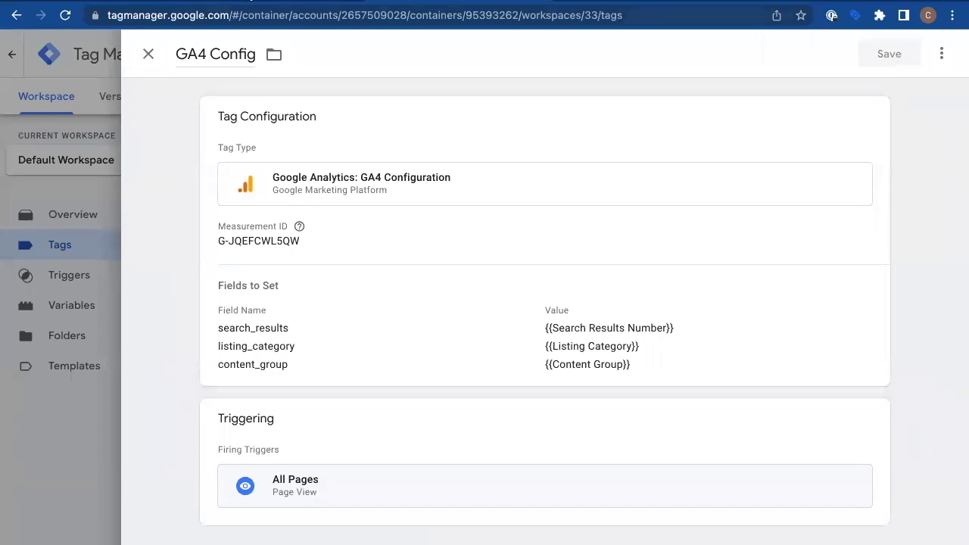
# - Switch to Google Analytics and examine the chart and table of the Pages and screens report by content group
pyautogui.click(174, 2)
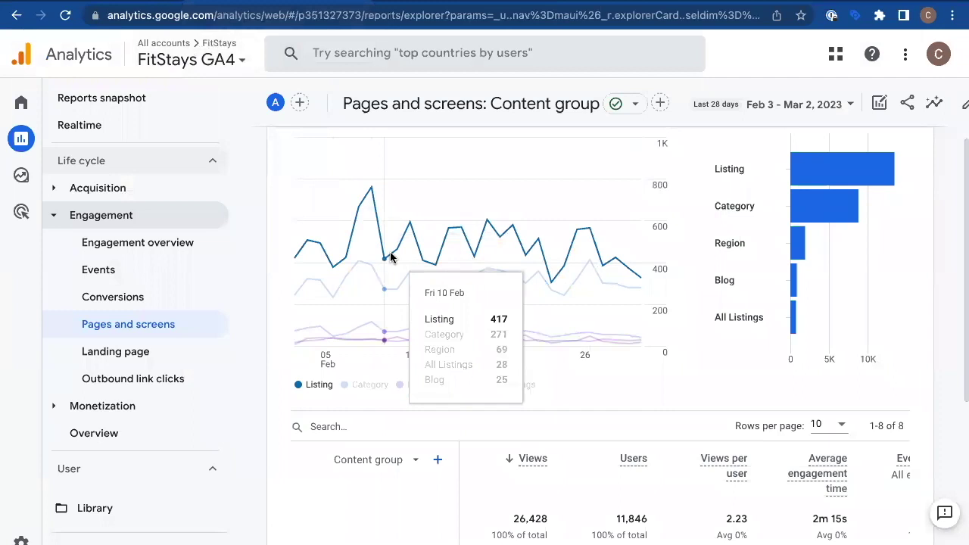
pyautogui.scroll(-1, 483, 264)
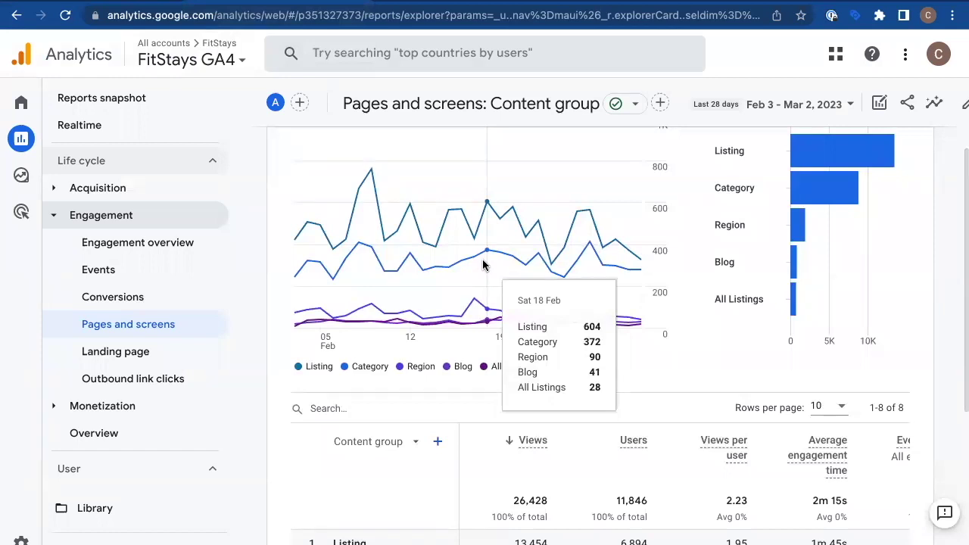
pyautogui.scroll(-2, 481, 258)
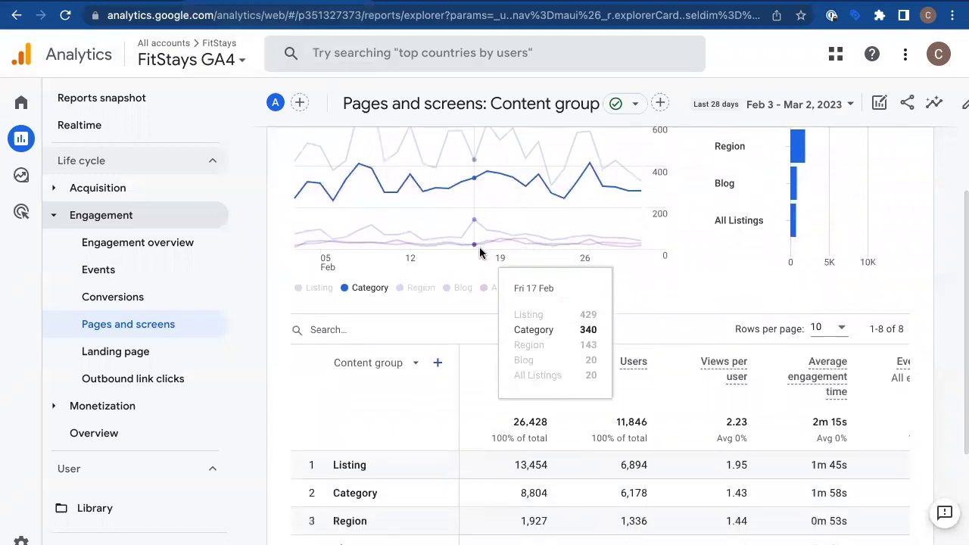
pyautogui.scroll(-1, 480, 252)
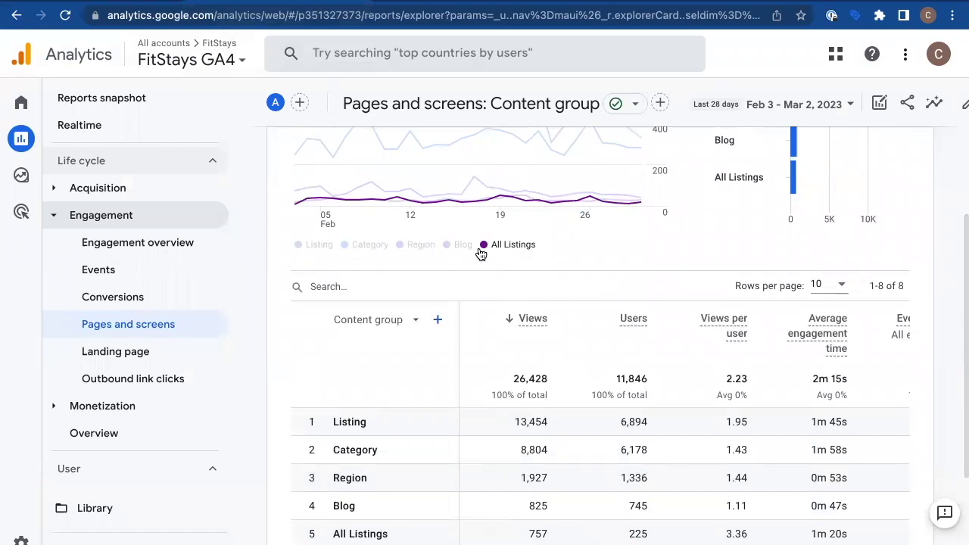
pyautogui.scroll(2, 480, 254)
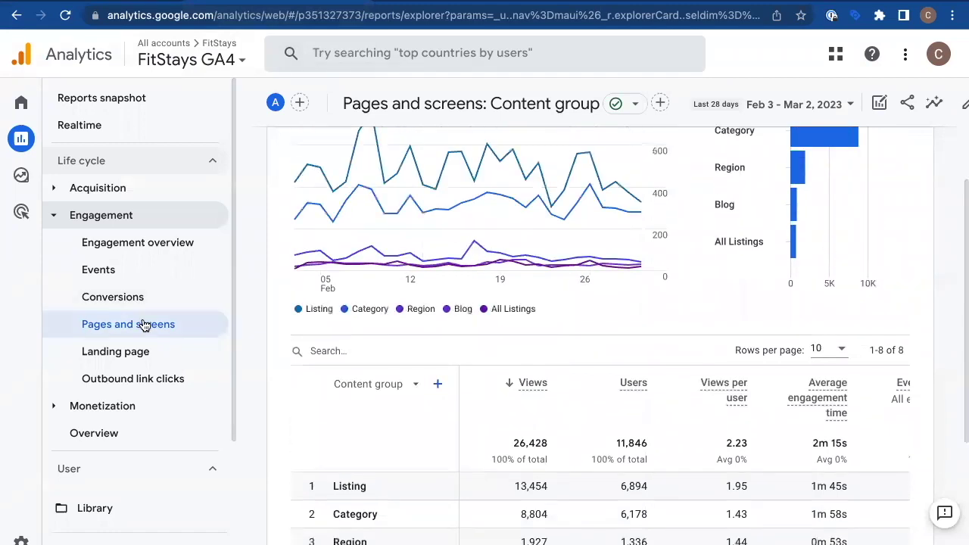
# - Choose Content group as the report table's primary dimension and collapse the report navigation to view all table rows
pyautogui.click(415, 385)
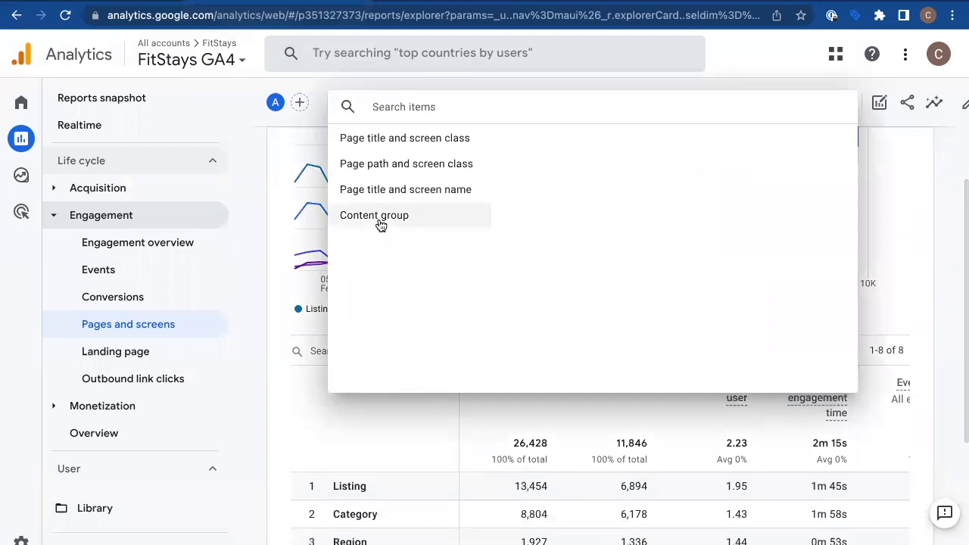
pyautogui.click(378, 220)
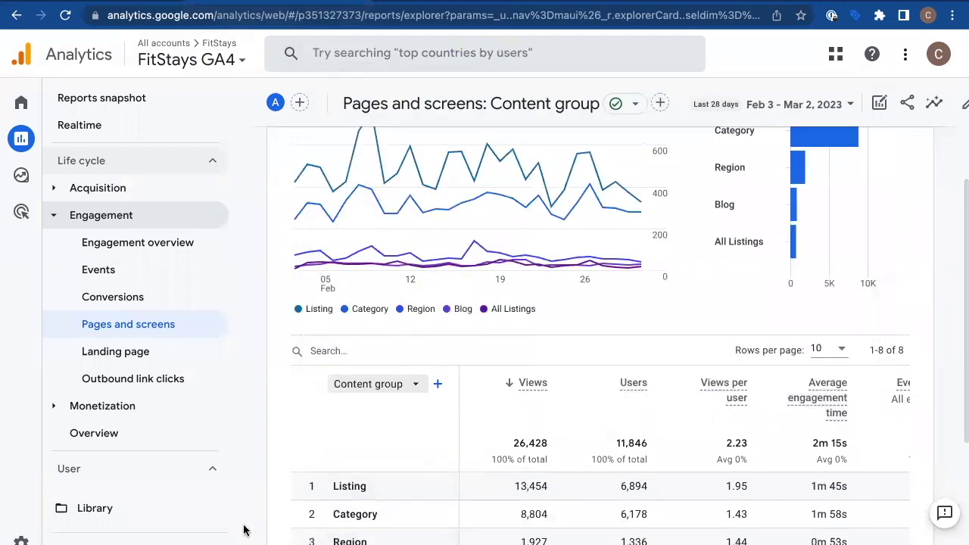
pyautogui.click(224, 542)
pyautogui.scroll(-3, 269, 322)
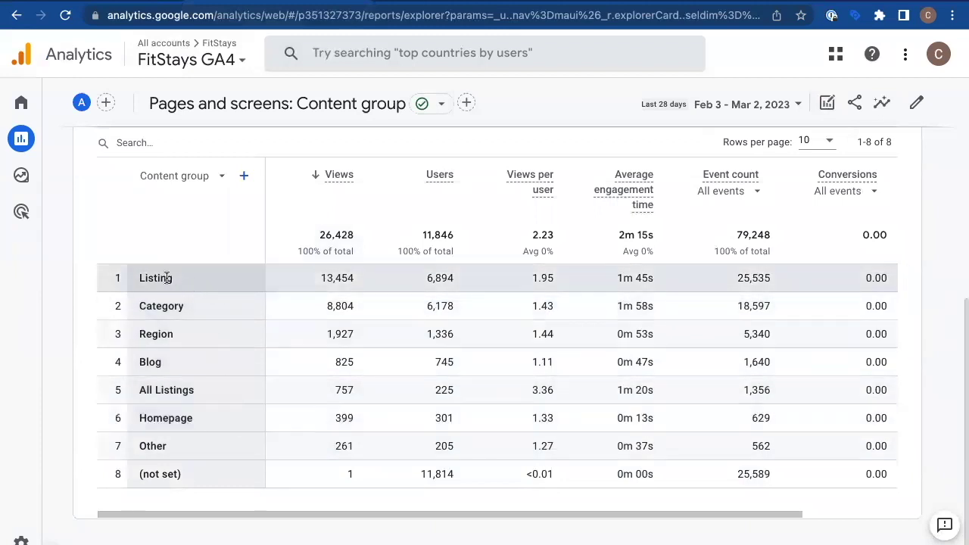
# - Examine the views of the Listing, Category, Homepage and Other content groups in the report table
pyautogui.moveTo(149, 277); pyautogui.dragTo(359, 282)
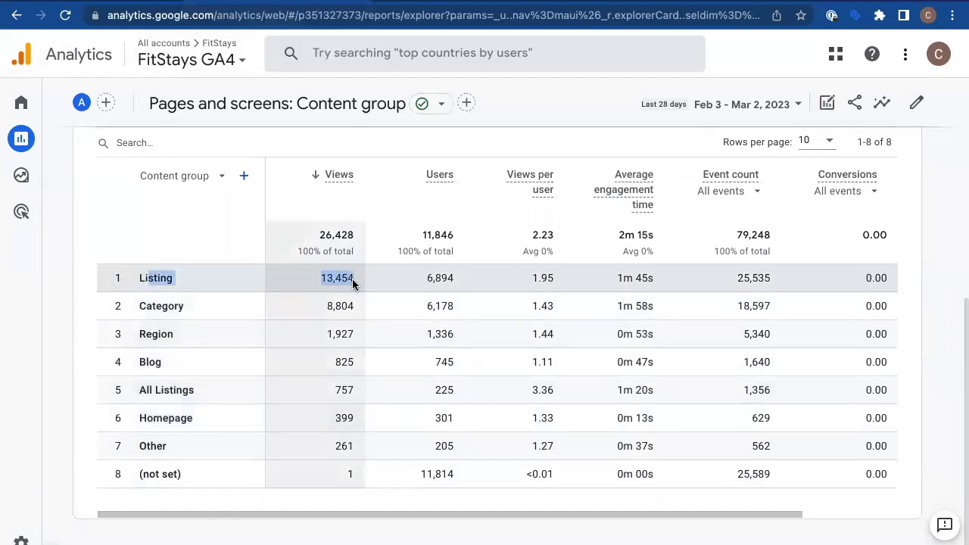
pyautogui.moveTo(168, 307); pyautogui.dragTo(352, 318)
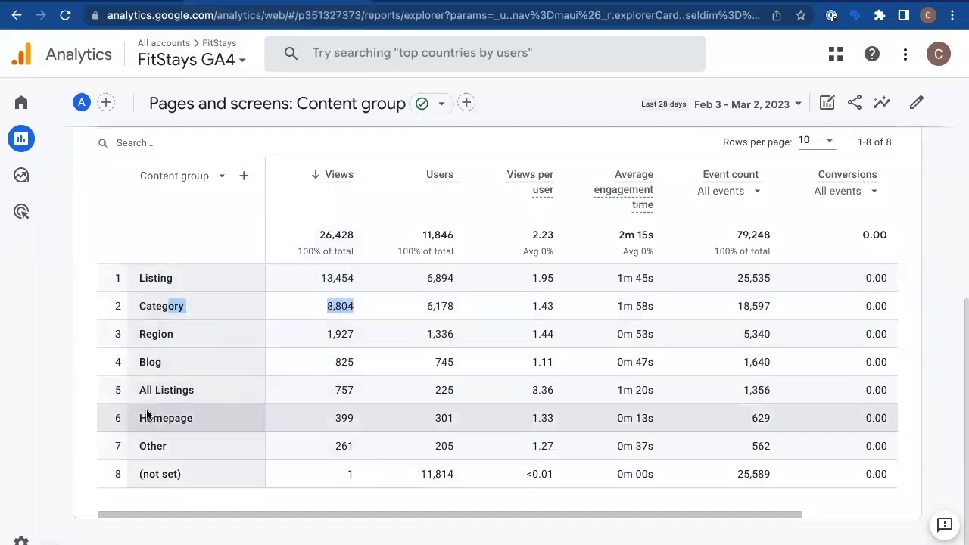
pyautogui.moveTo(147, 415); pyautogui.dragTo(179, 423)
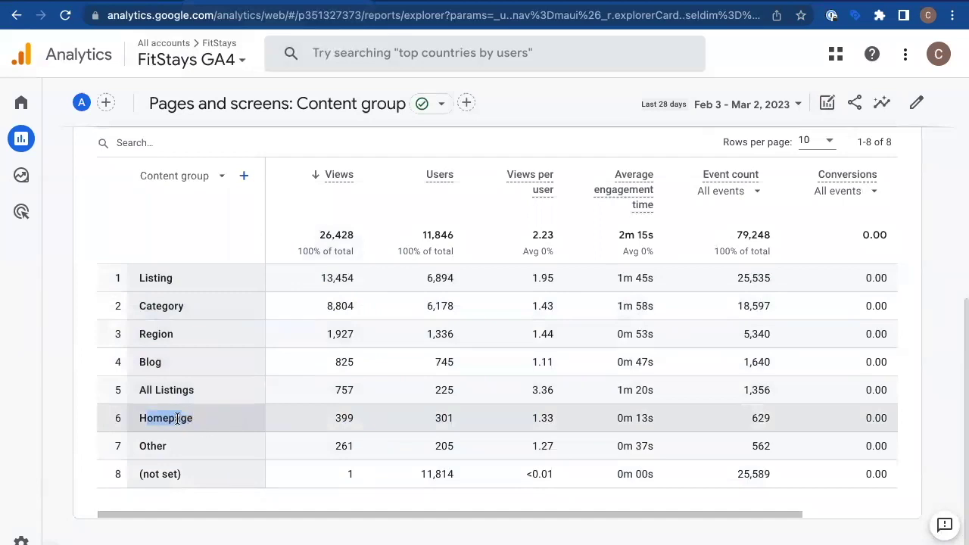
pyautogui.doubleClick(179, 419)
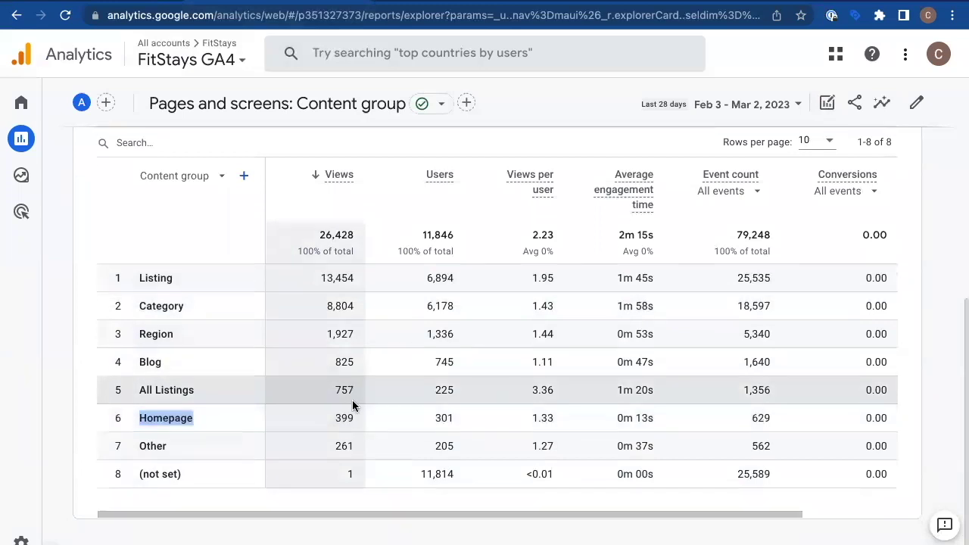
pyautogui.click(137, 450)
pyautogui.moveTo(137, 449); pyautogui.dragTo(354, 446)
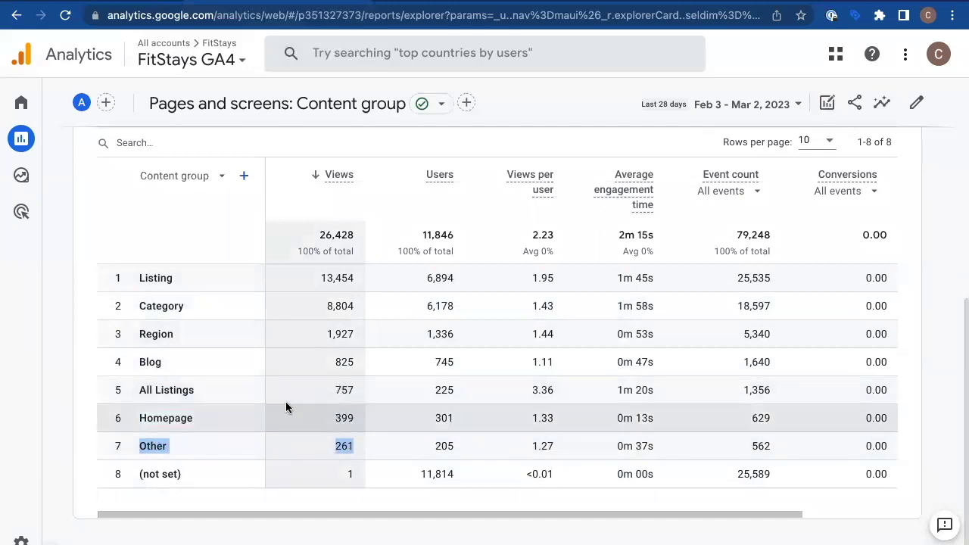
pyautogui.click(140, 445)
pyautogui.doubleClick(153, 446)
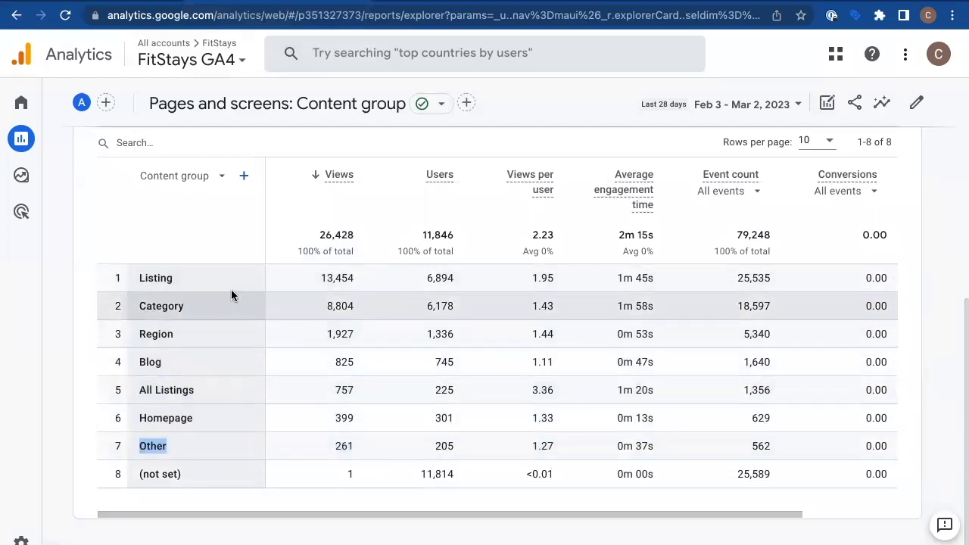
# - Add Page path and screen class as the secondary dimension of the content group table
pyautogui.click(244, 179)
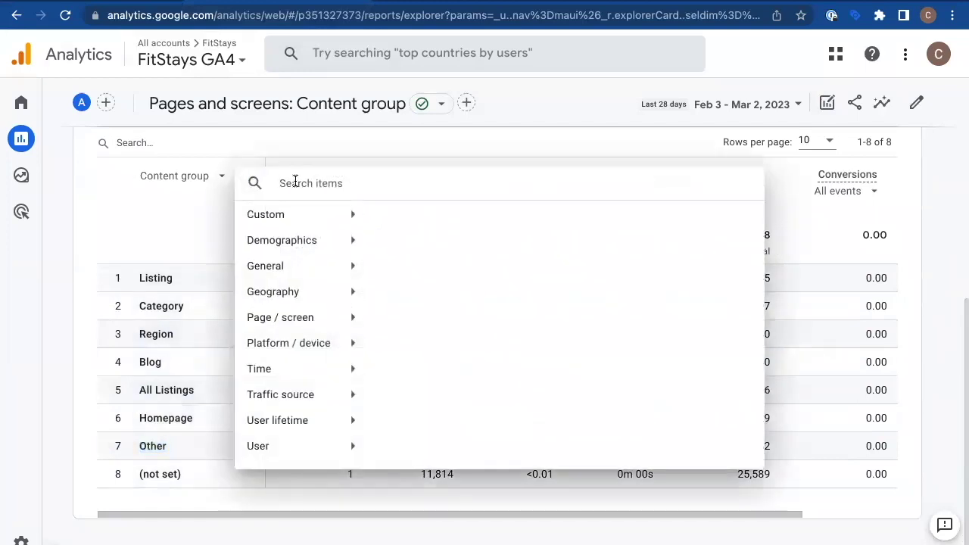
pyautogui.write('page ap')
pyautogui.press('BackSpace')
pyautogui.press('BackSpace')
pyautogui.press('BackSpace')
pyautogui.write('path')
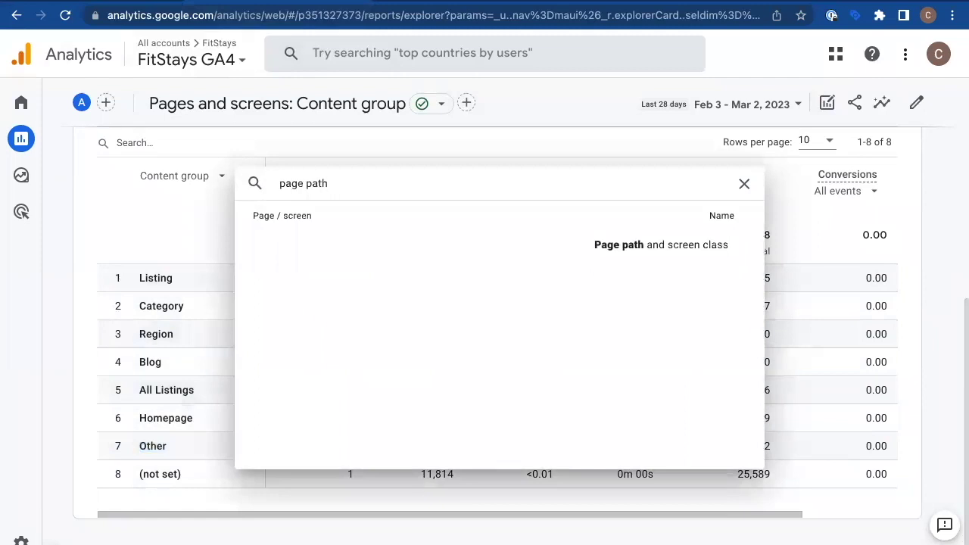
pyautogui.click(624, 255)
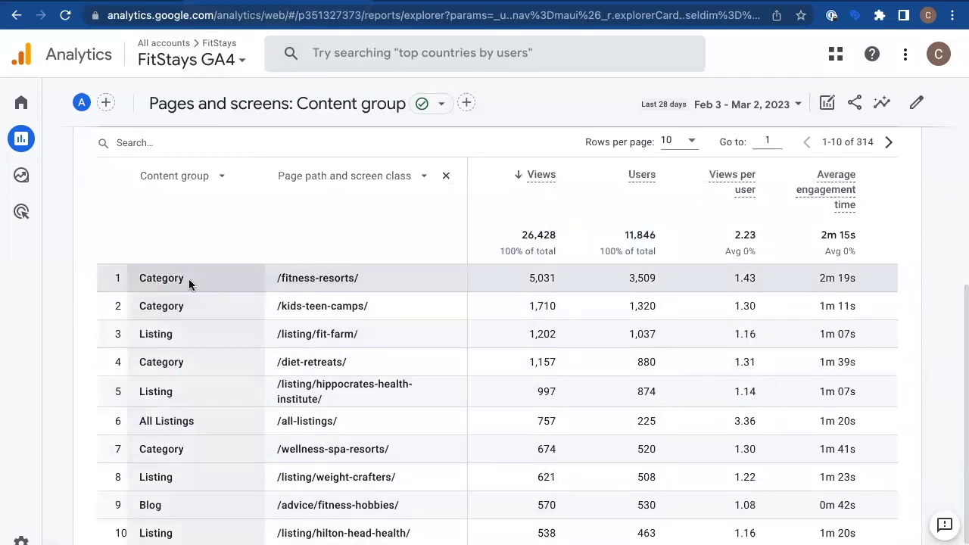
# - Compare the content groups with their page paths and set the table to show 250 rows per page
pyautogui.moveTo(141, 278); pyautogui.dragTo(186, 278)
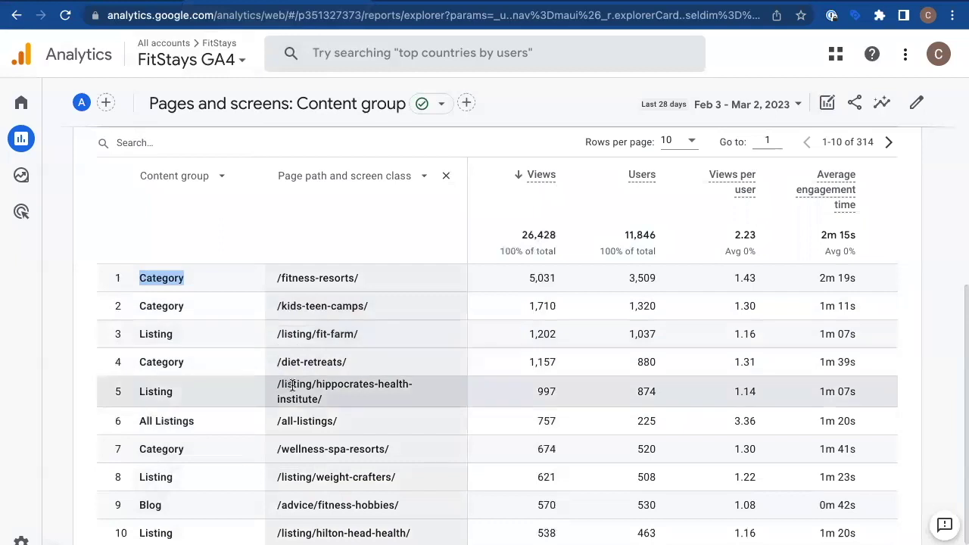
pyautogui.scroll(-1, 293, 386)
pyautogui.click(331, 265)
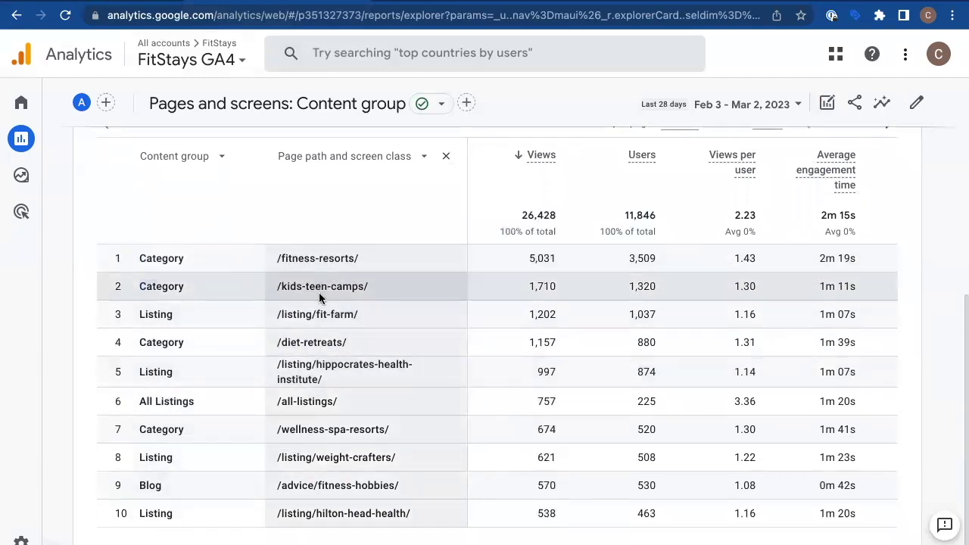
pyautogui.scroll(-1, 325, 325)
pyautogui.scroll(1, 477, 279)
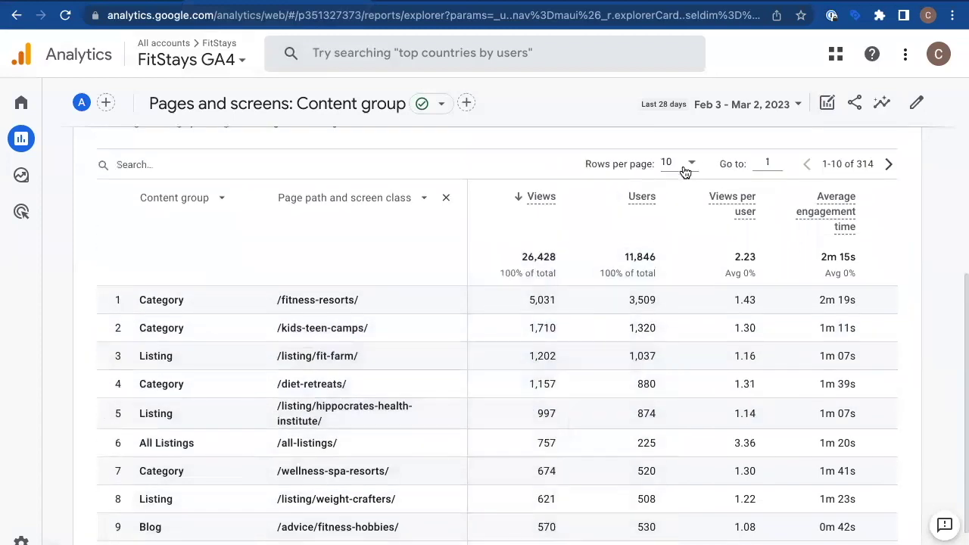
pyautogui.click(685, 168)
pyautogui.click(671, 280)
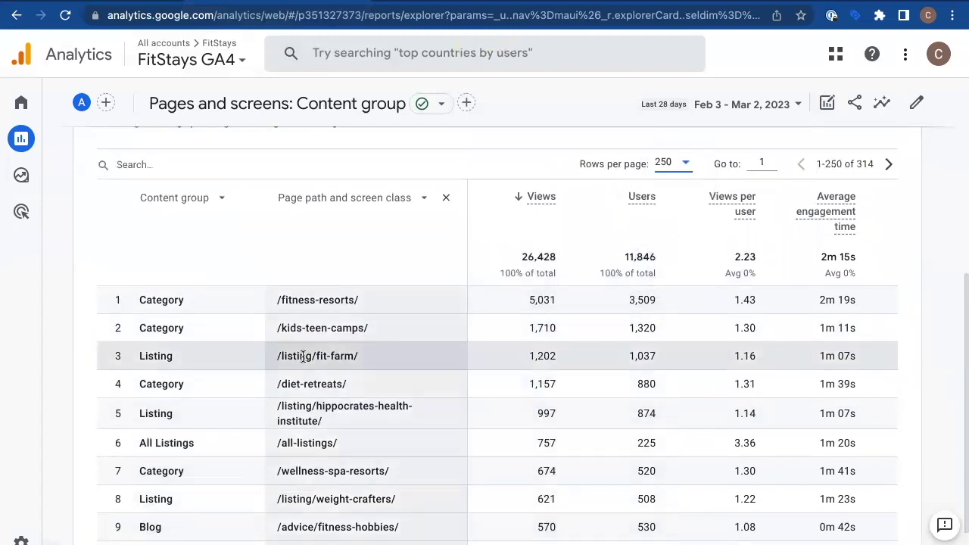
# - Review which page paths fall under each content group, especially Other, and highlight the /all-states/ path
pyautogui.scroll(-5, 303, 356)
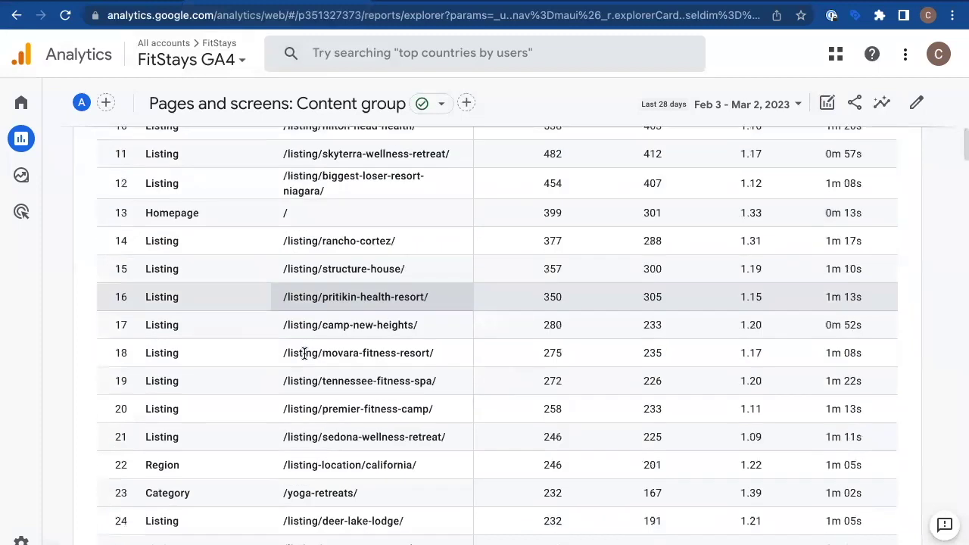
pyautogui.scroll(-3, 304, 354)
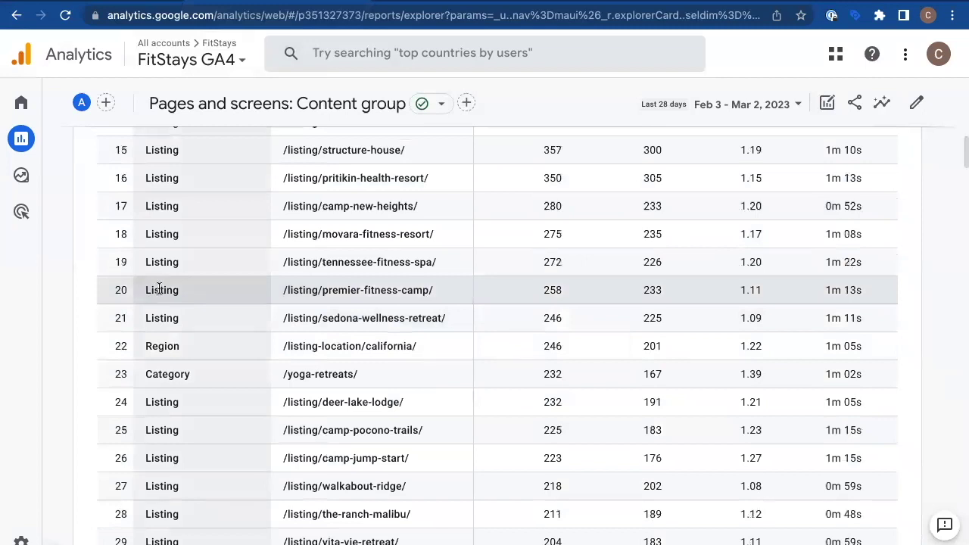
pyautogui.scroll(-5, 209, 333)
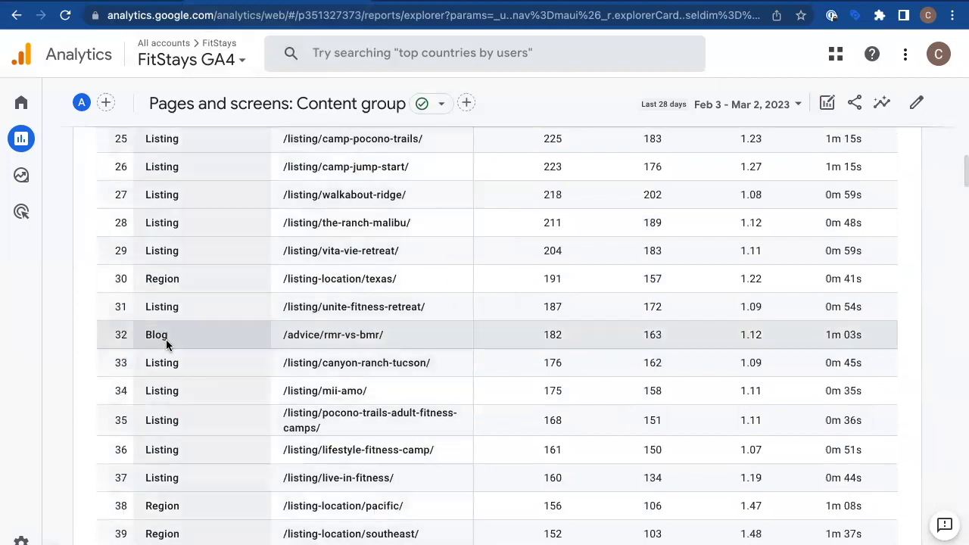
pyautogui.scroll(-12, 166, 339)
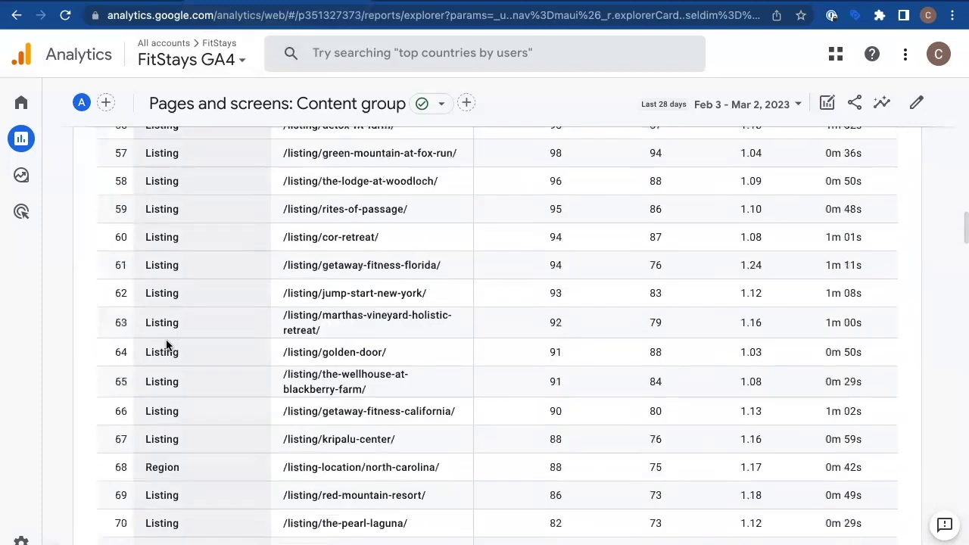
pyautogui.scroll(-20, 167, 344)
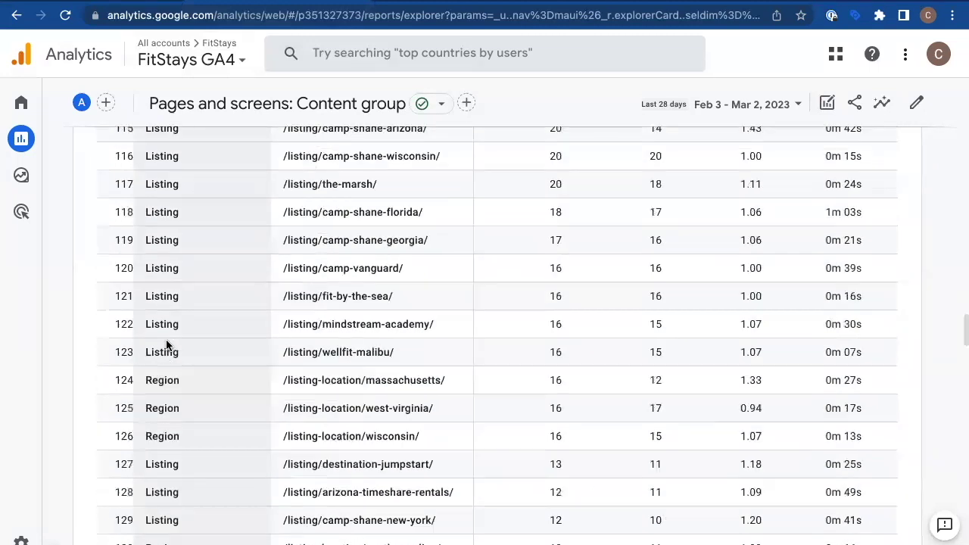
pyautogui.scroll(-8, 166, 344)
pyautogui.scroll(3, 167, 345)
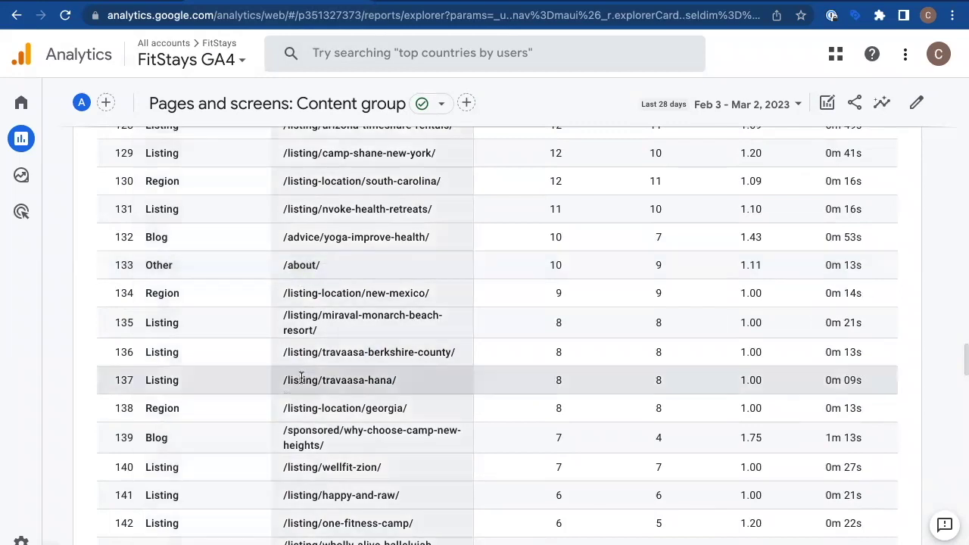
pyautogui.scroll(-3, 341, 379)
pyautogui.scroll(-1, 353, 415)
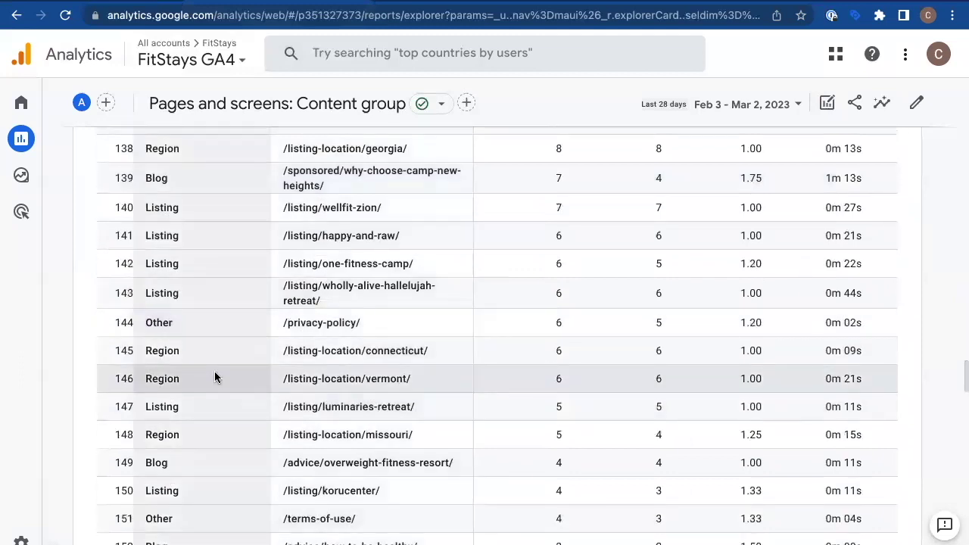
pyautogui.scroll(-2, 214, 376)
pyautogui.scroll(-3, 288, 420)
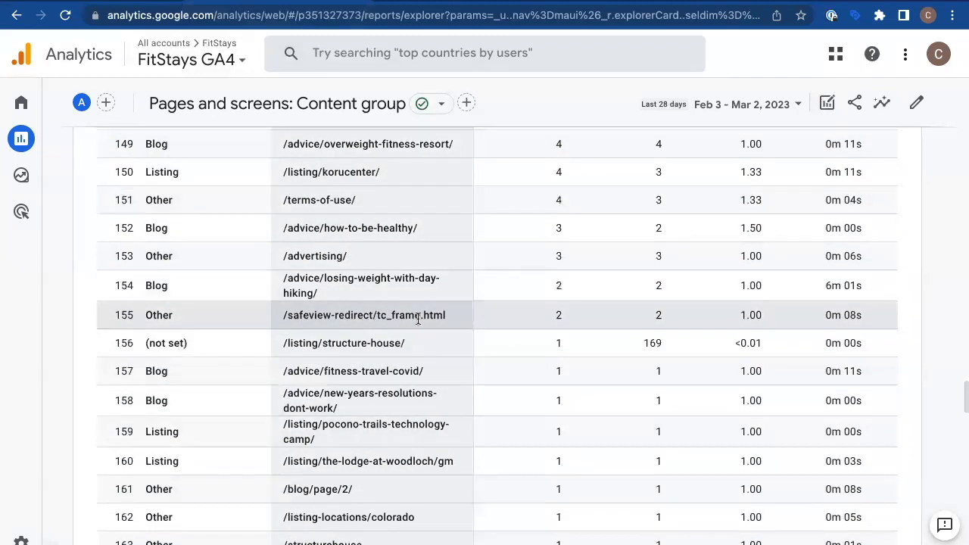
pyautogui.scroll(15, 412, 324)
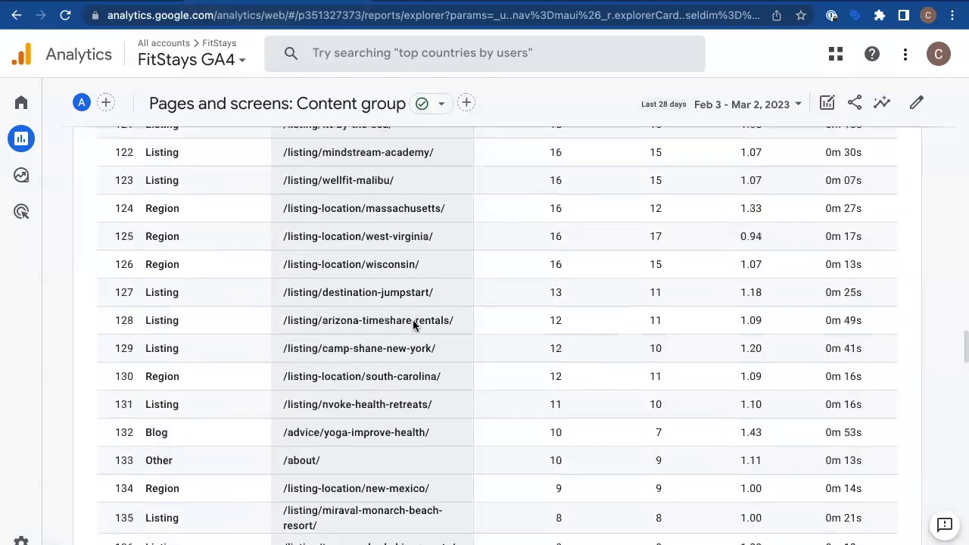
pyautogui.scroll(5, 413, 324)
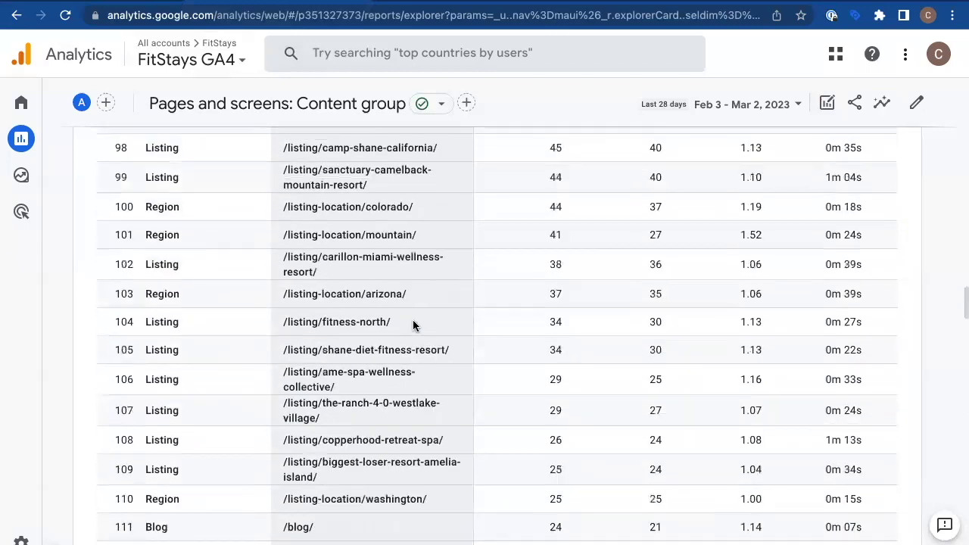
pyautogui.scroll(5, 412, 319)
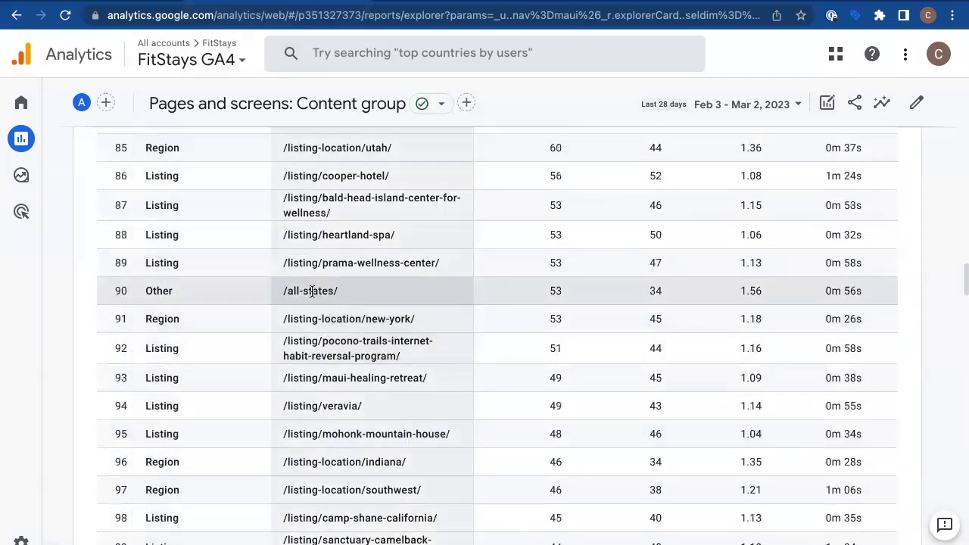
pyautogui.moveTo(296, 290); pyautogui.dragTo(338, 292)
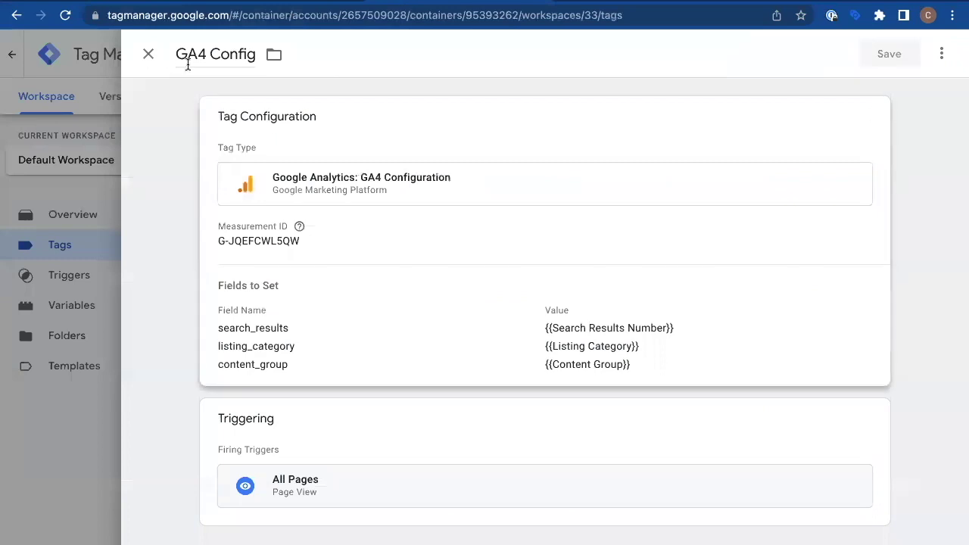
# - Switch to Tag Manager, leave the GA4 Config tag, and open the Content Group variable's RegEx table for editing
pyautogui.click(145, 53)
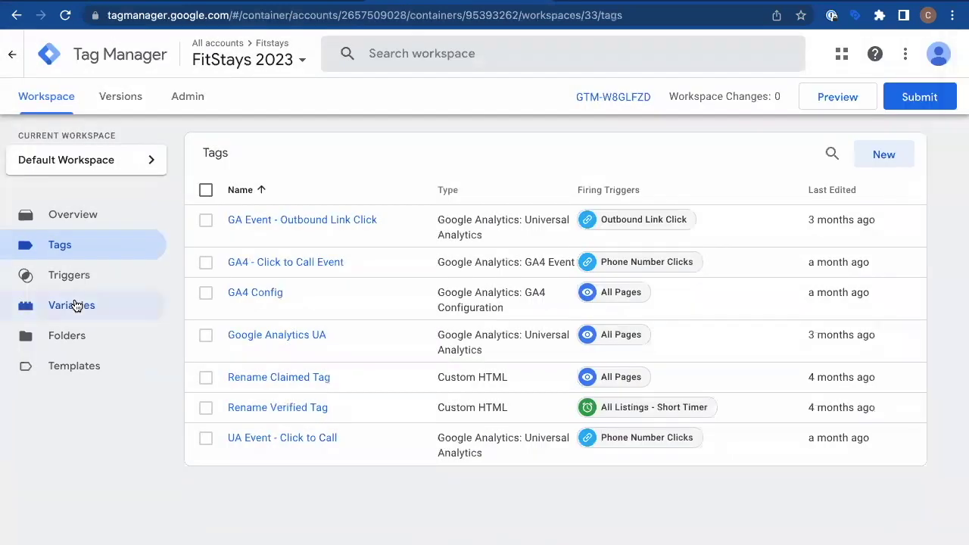
pyautogui.click(76, 306)
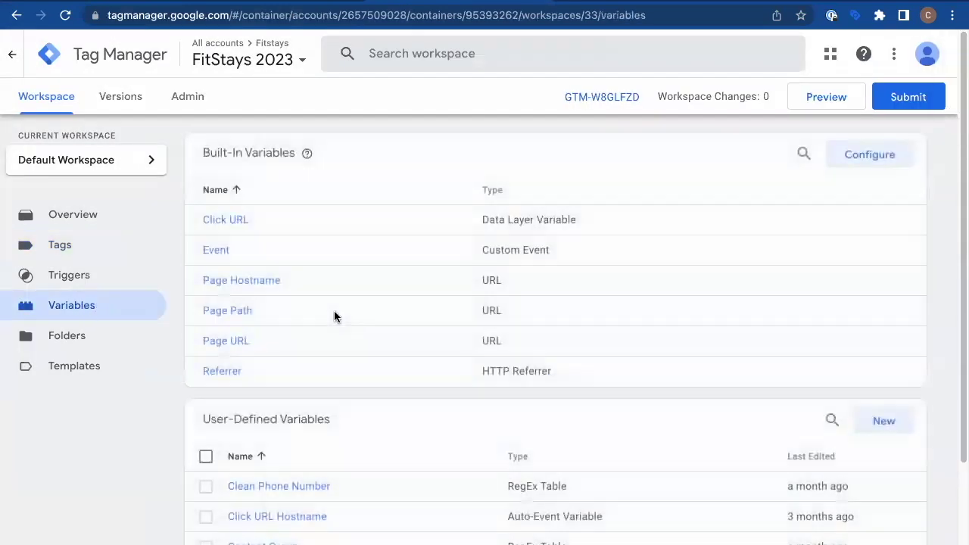
pyautogui.scroll(-3, 335, 312)
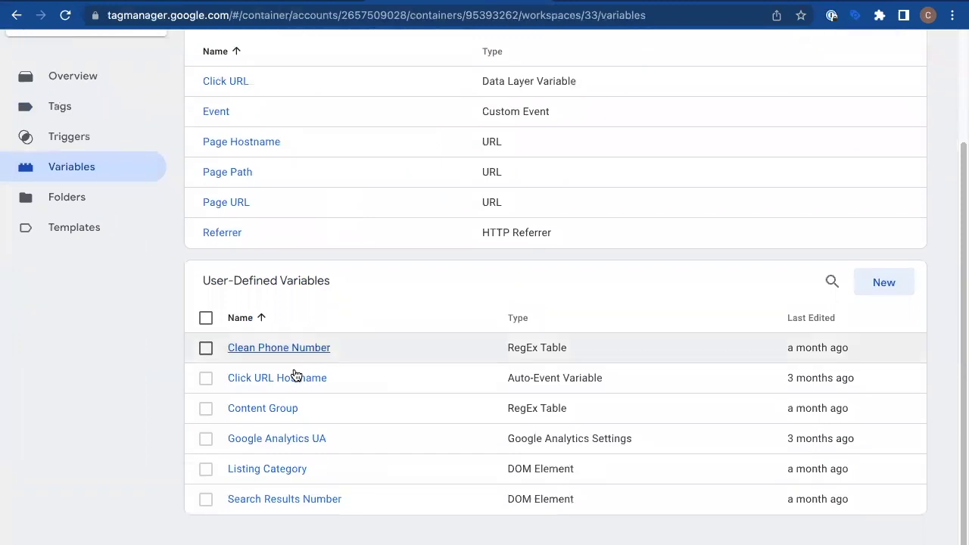
pyautogui.click(274, 406)
pyautogui.click(282, 377)
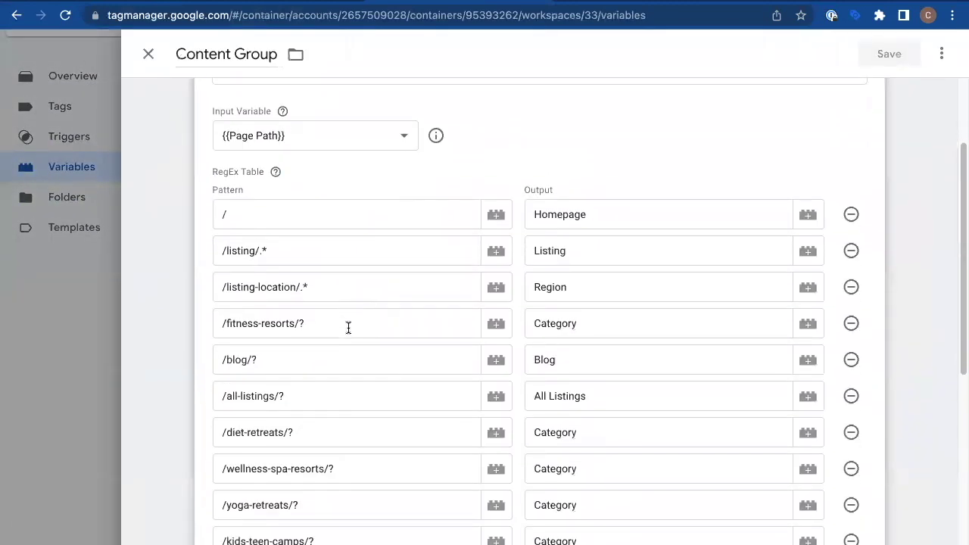
# - Recheck the highlighted path in Analytics and add a row with the pattern /all-states/ to the Content Group RegEx table
pyautogui.scroll(-1, 348, 327)
pyautogui.hotkey('ctrl', 'Tab')
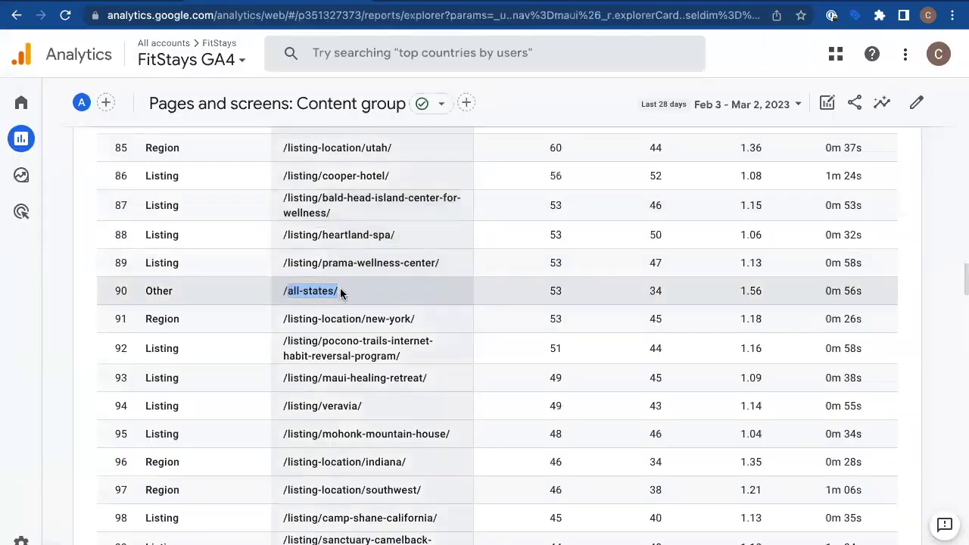
pyautogui.click(432, 3)
pyautogui.scroll(-5, 383, 299)
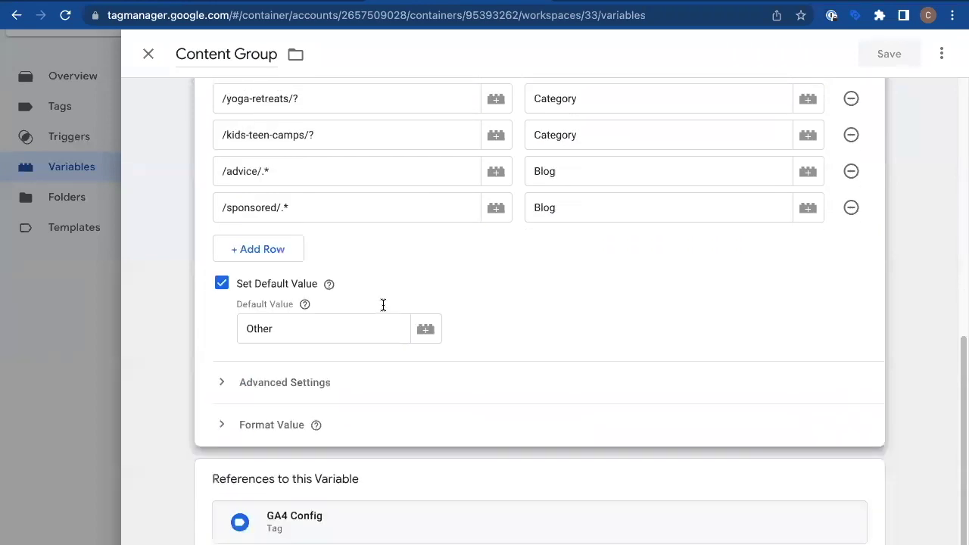
pyautogui.click(269, 259)
pyautogui.click(277, 248)
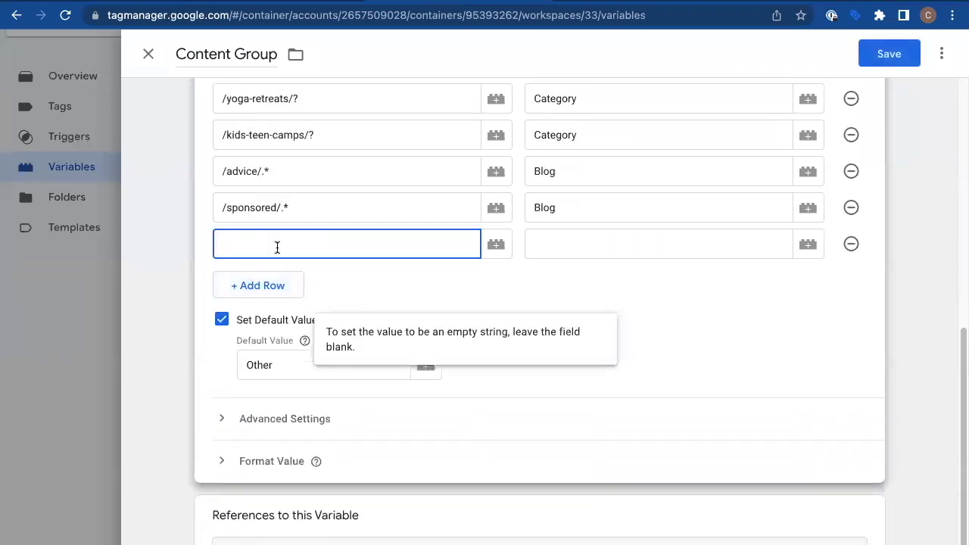
pyautogui.write('/all-states/')
# - Verify the /all-states/ path against the Analytics report and set that RegEx row's output to Region
pyautogui.click(276, 3)
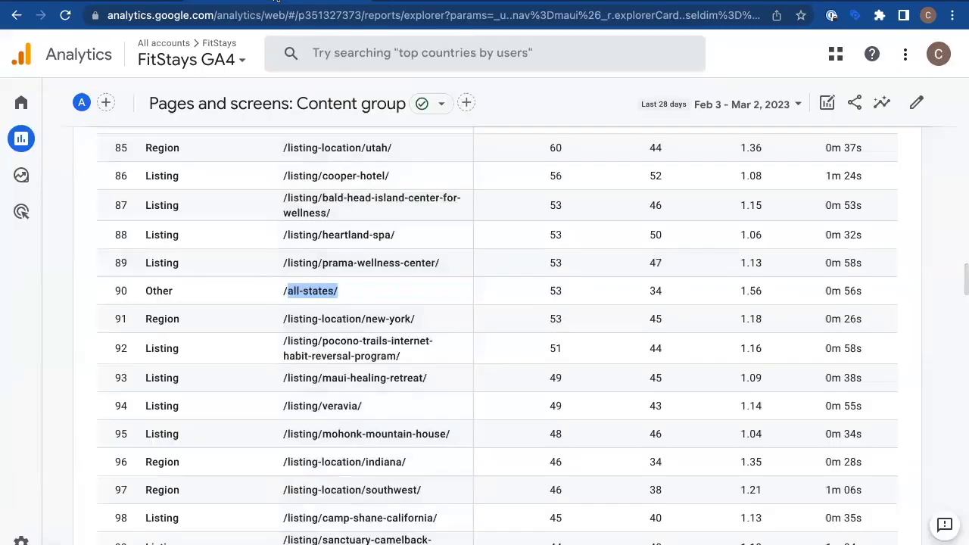
pyautogui.click(401, 2)
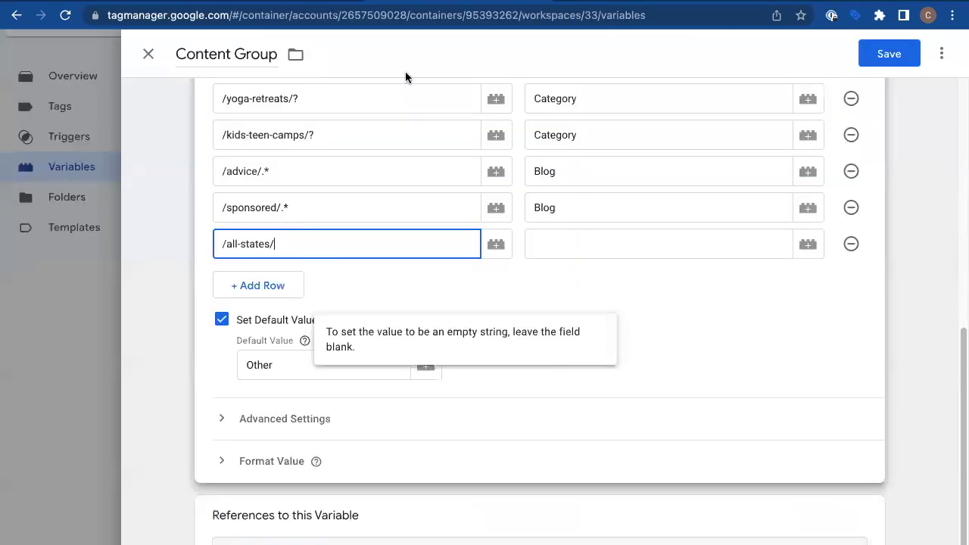
pyautogui.click(545, 237)
pyautogui.write('Region')
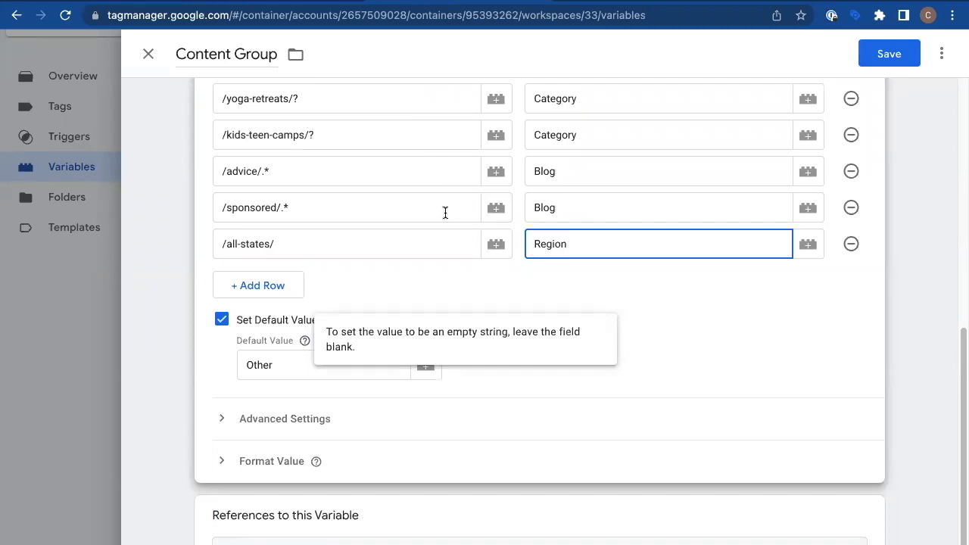
# - Set the /all-states/ row's pattern to /all-states/? in the RegEx table and save the Content Group variable
pyautogui.click(313, 134)
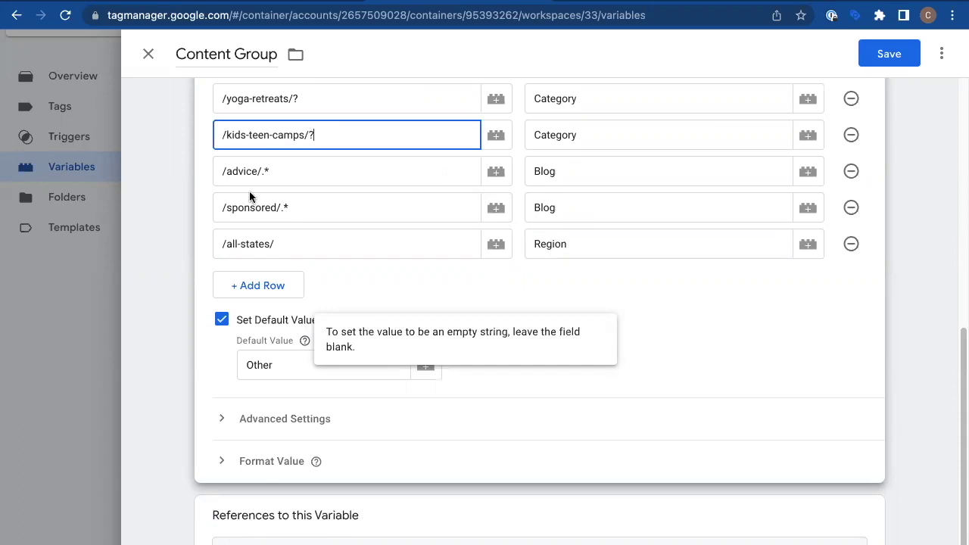
pyautogui.tripleClick(249, 244)
pyautogui.click(276, 244)
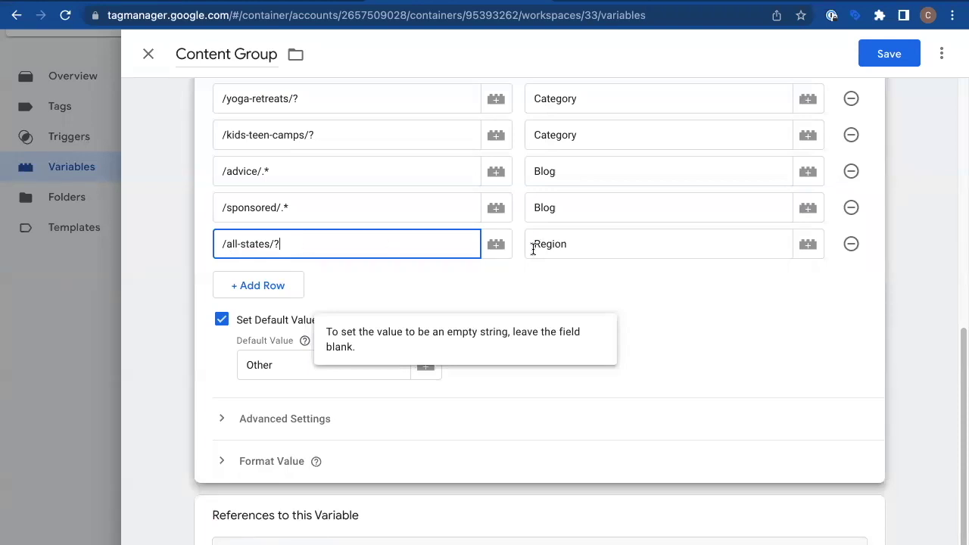
pyautogui.hotkey('ctrl', 'Tab')
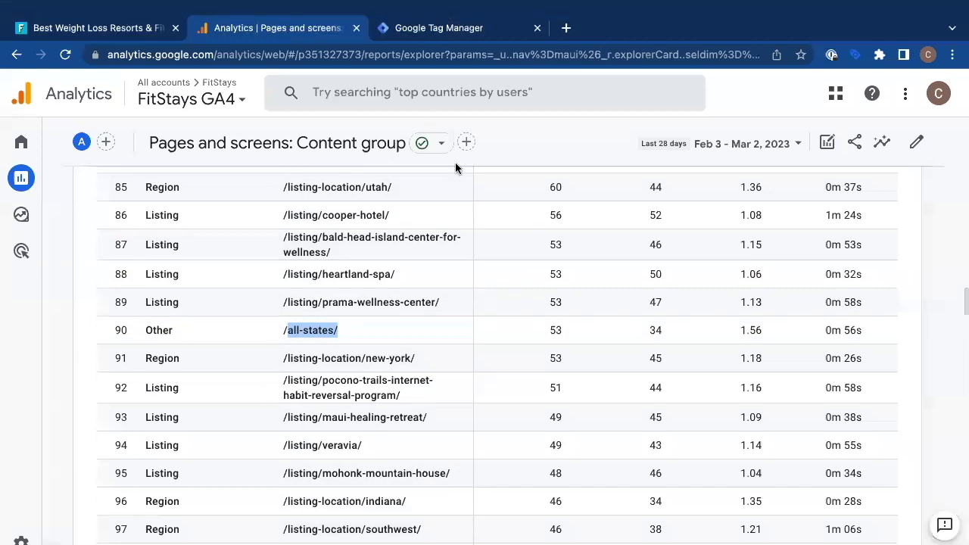
pyautogui.hotkey('ctrl', 'Tab')
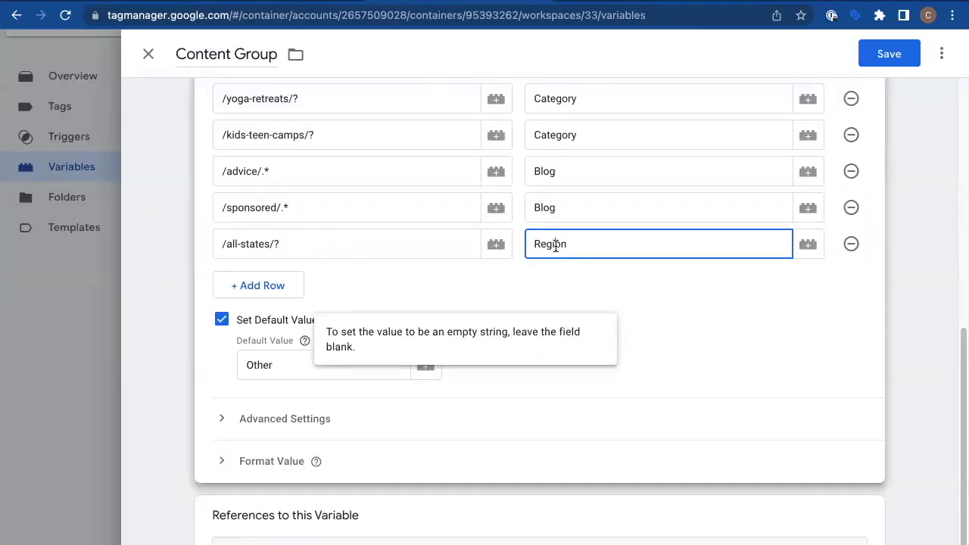
pyautogui.doubleClick(551, 244)
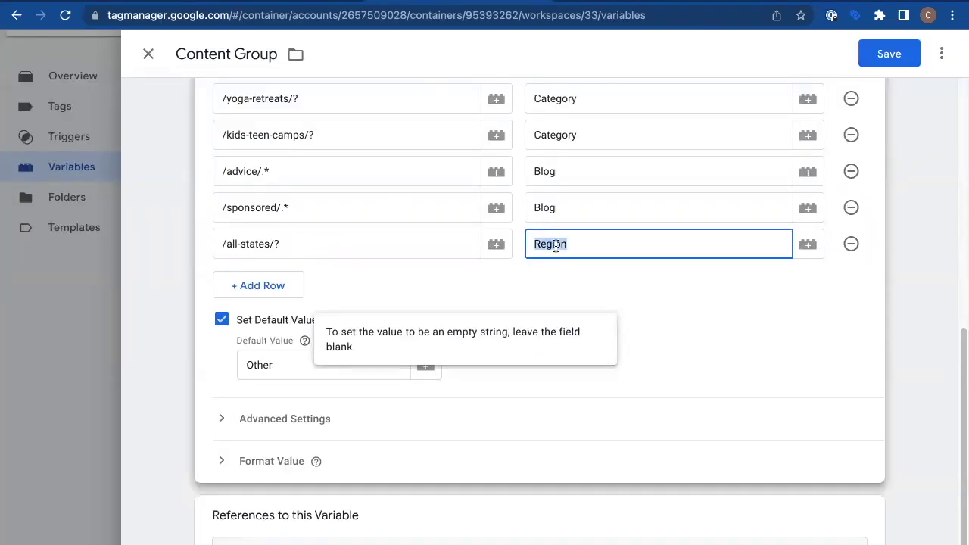
pyautogui.click(884, 58)
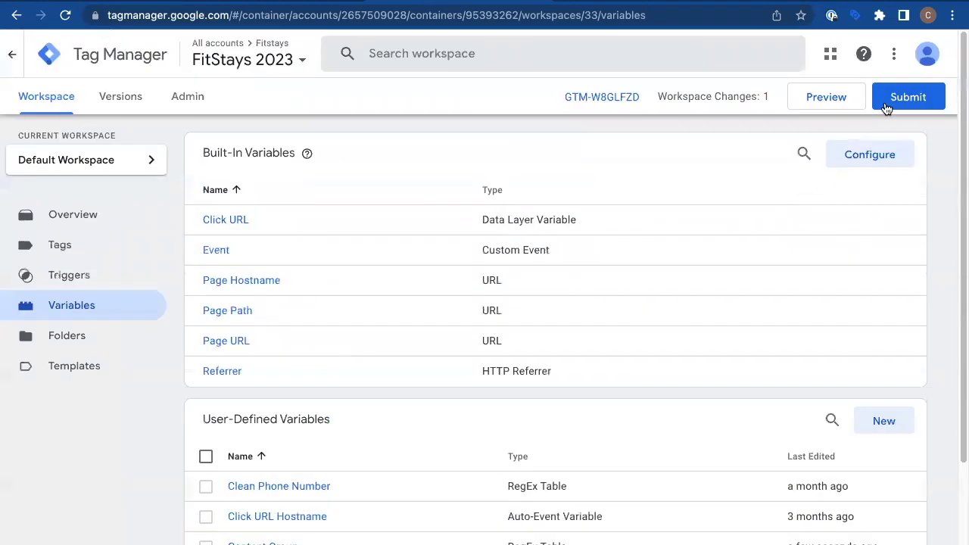
# - Submit the workspace changes, publish them as a version named All States Page, and close the version summary
pyautogui.click(886, 108)
pyautogui.click(244, 230)
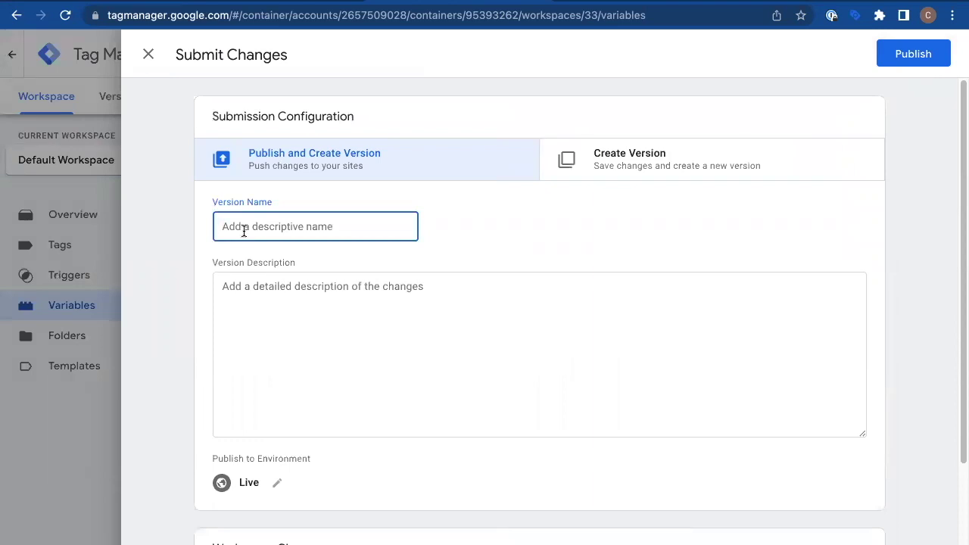
pyautogui.write('All Staet')
pyautogui.write('s Page')
pyautogui.click(262, 313)
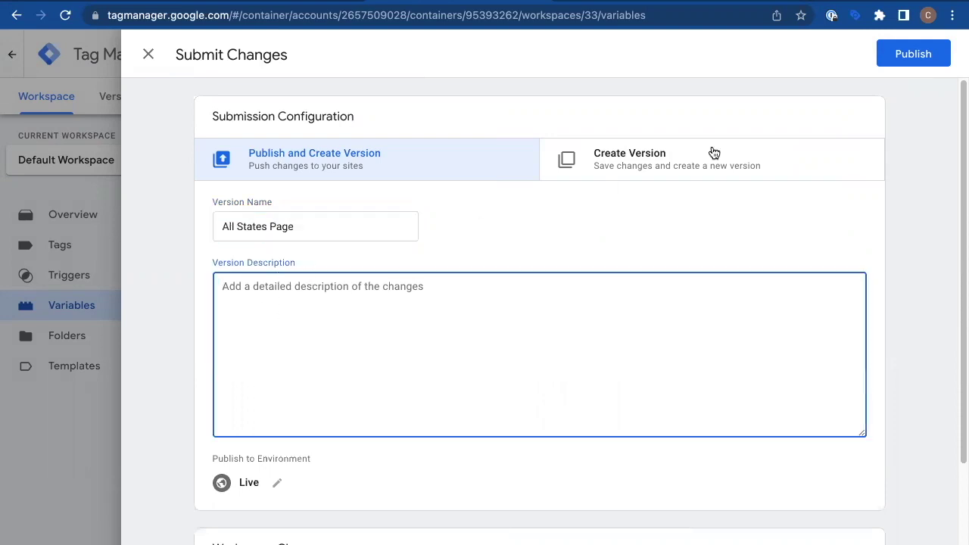
pyautogui.click(896, 66)
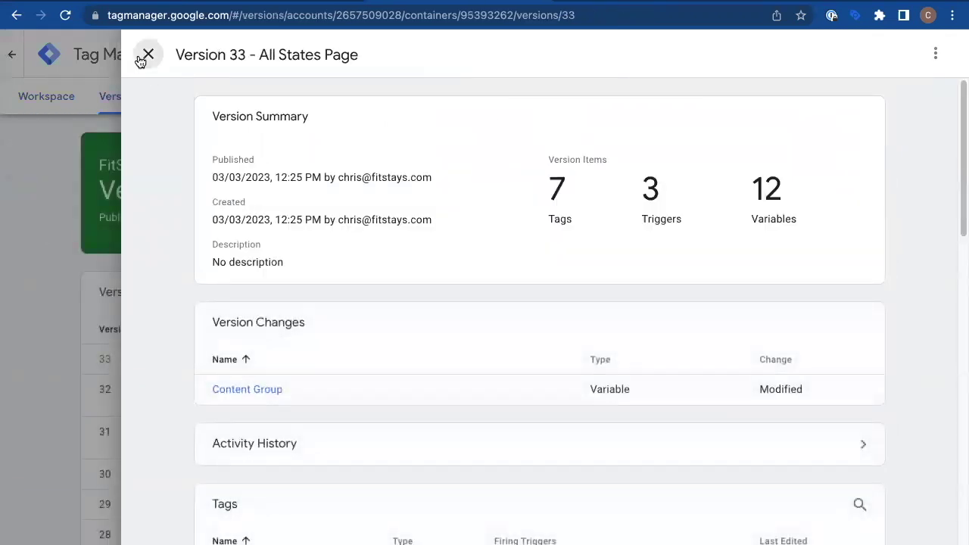
pyautogui.click(143, 57)
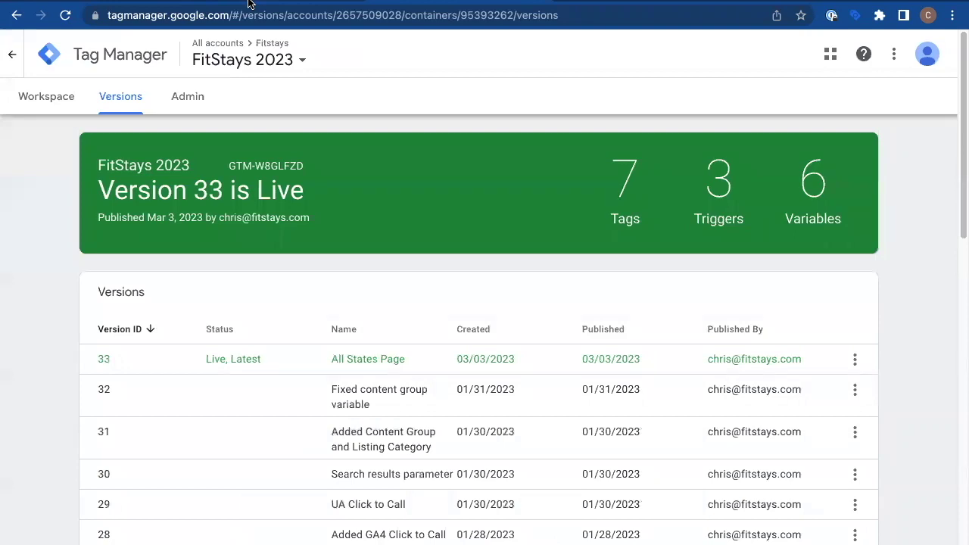
# - Switch to the FitStays website, open the All States page under Regions, and look over its content
pyautogui.click(215, 2)
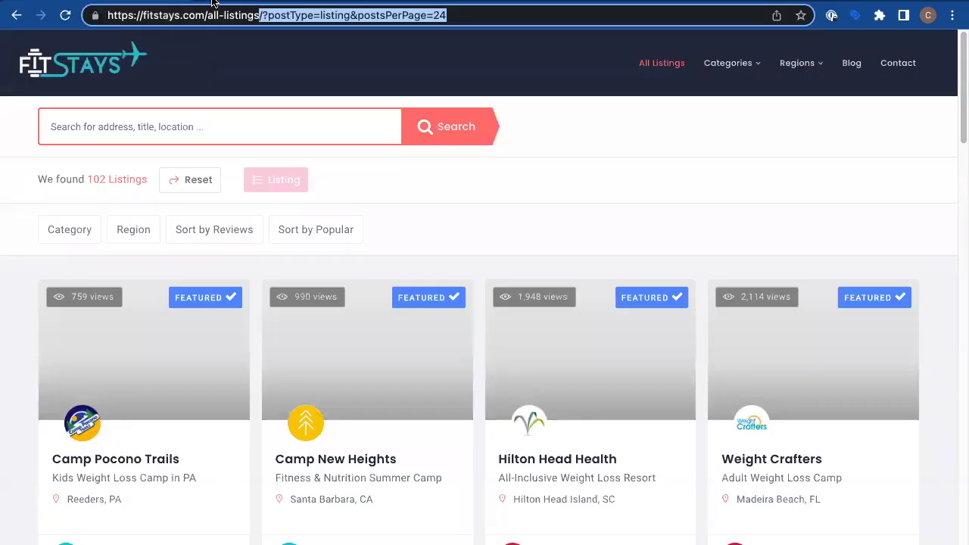
pyautogui.moveTo(791, 62)
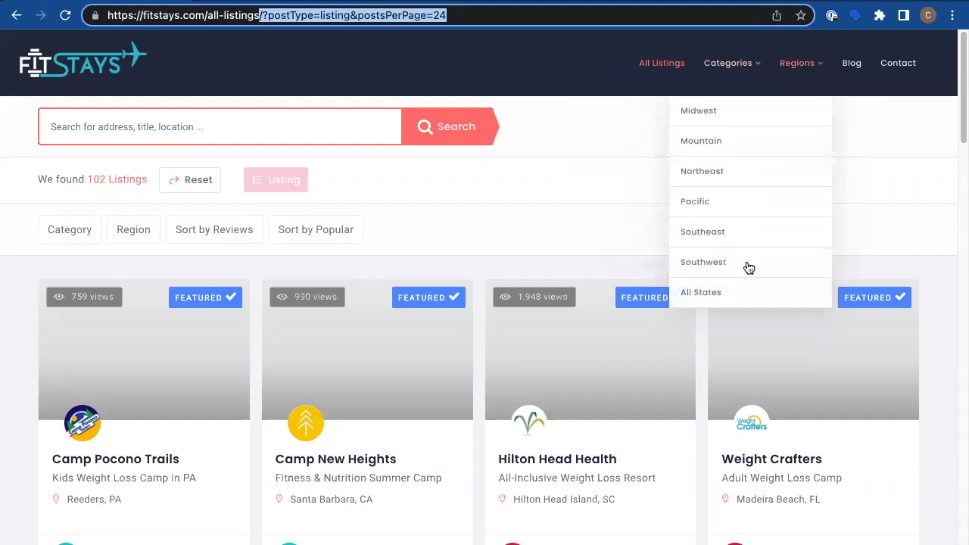
pyautogui.click(712, 293)
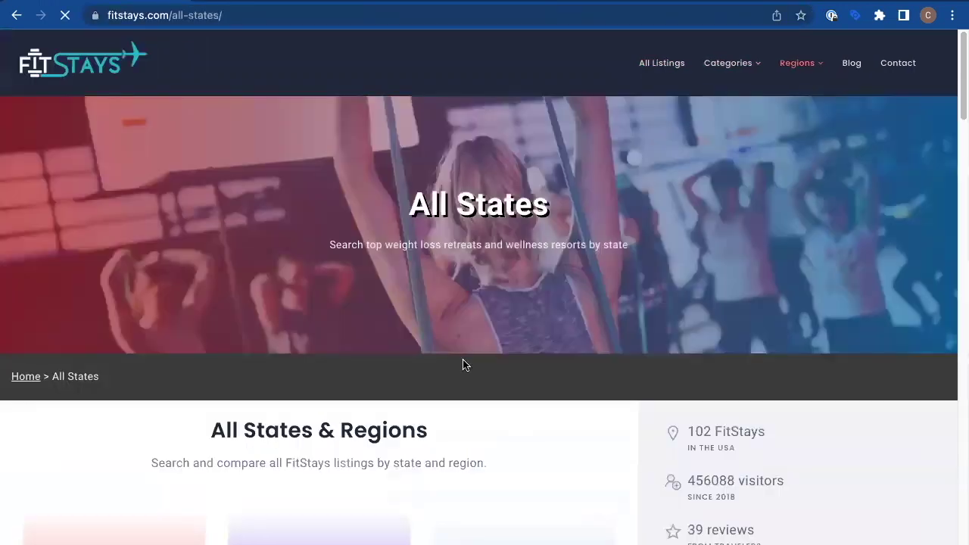
pyautogui.scroll(-1, 462, 363)
pyautogui.scroll(-2, 464, 364)
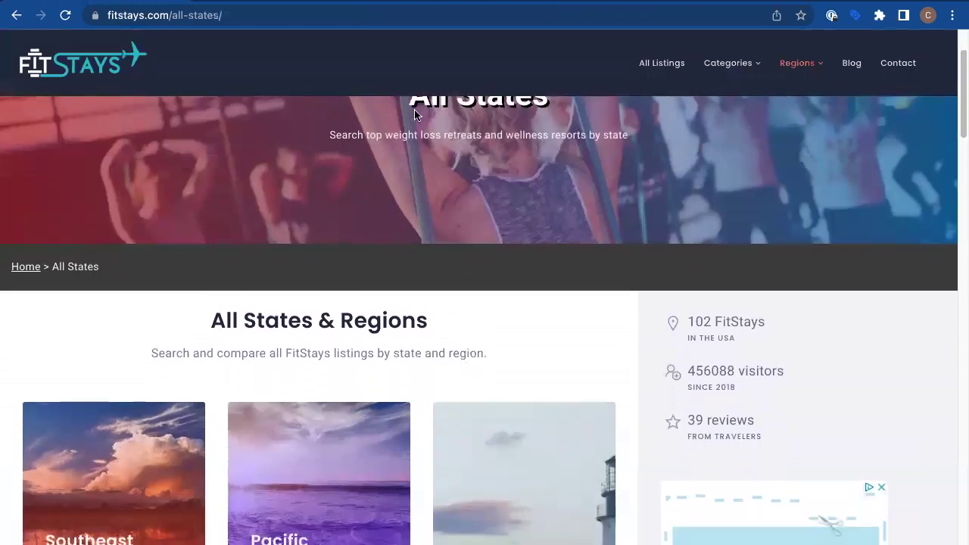
# - Check the /all-states/ row in the Analytics report and return to the workspace overview in Tag Manager
pyautogui.hotkey('ctrl', 'Tab')
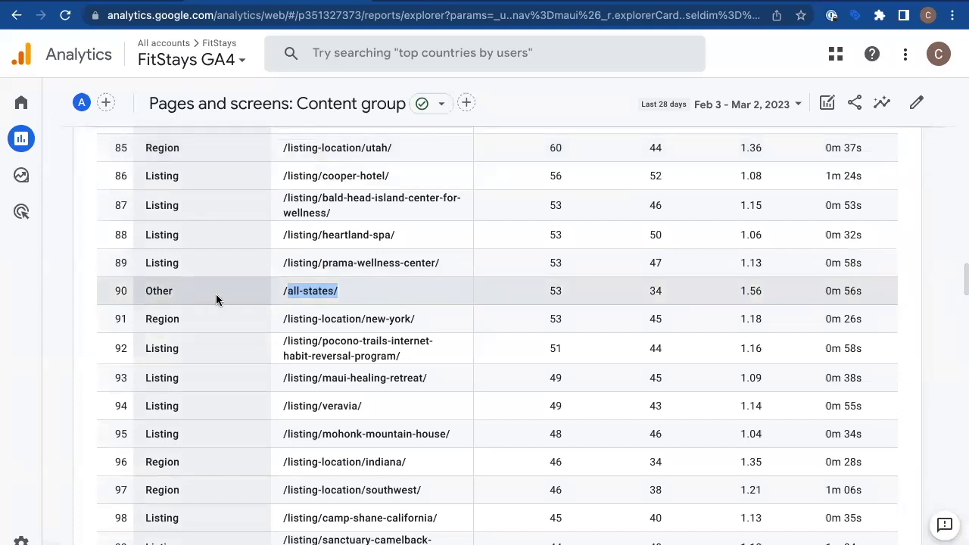
pyautogui.scroll(2, 200, 345)
pyautogui.scroll(3, 202, 339)
pyautogui.scroll(5, 270, 319)
pyautogui.click(441, 2)
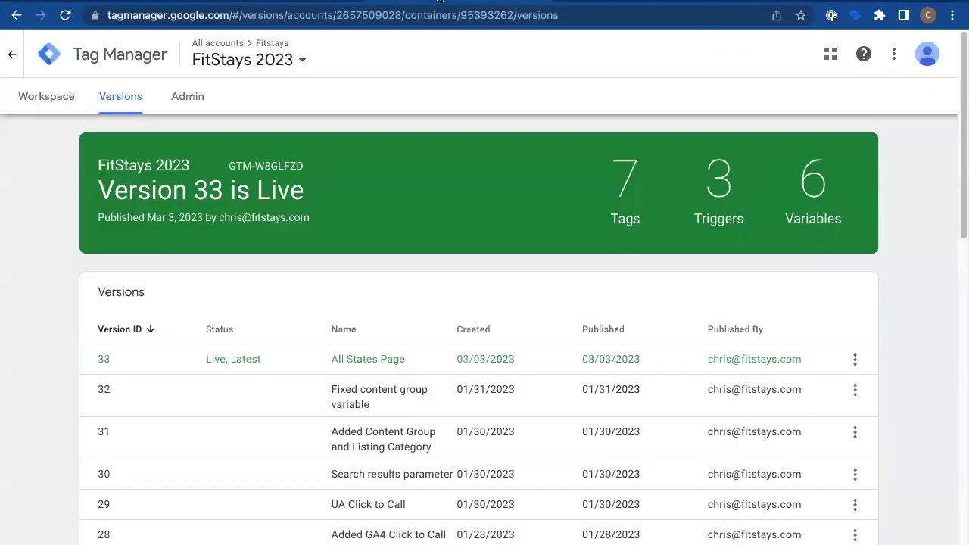
pyautogui.click(53, 104)
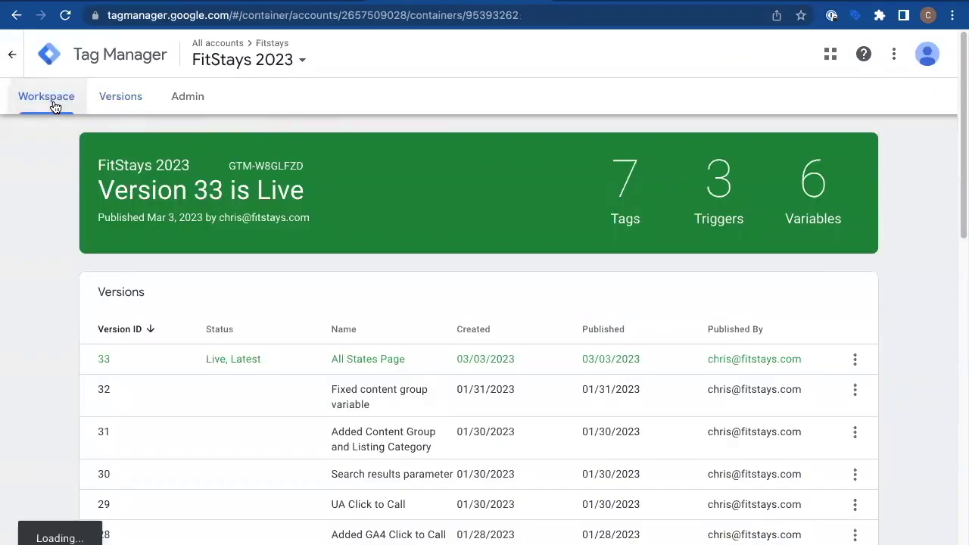
# - Switch to Analytics and review the content groups and page paths back up to the top of the report
pyautogui.click(284, 7)
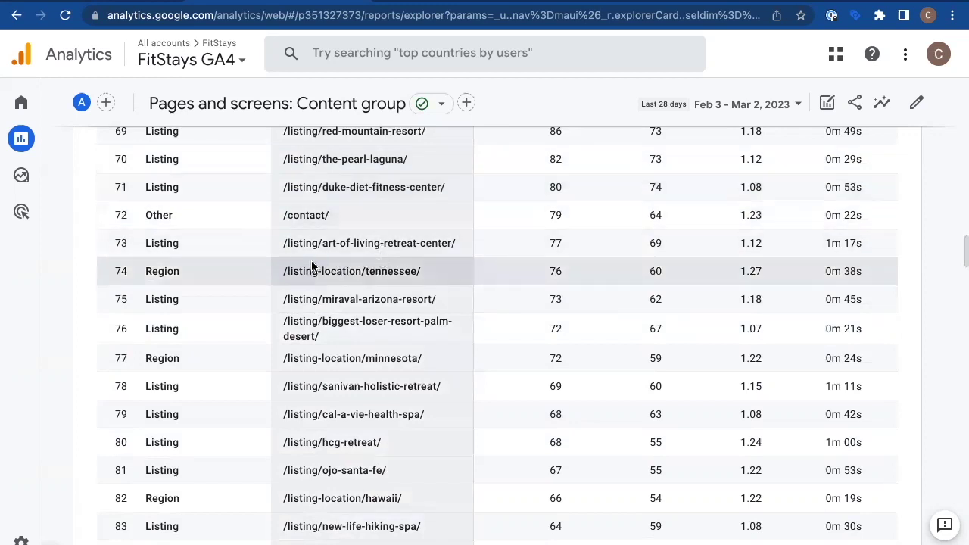
pyautogui.scroll(1, 314, 264)
pyautogui.scroll(12, 315, 254)
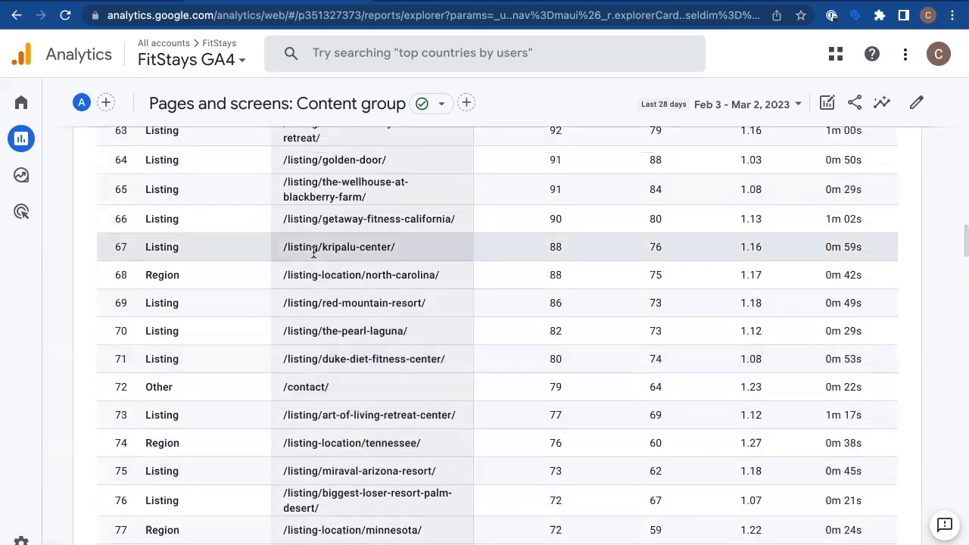
pyautogui.scroll(20, 314, 250)
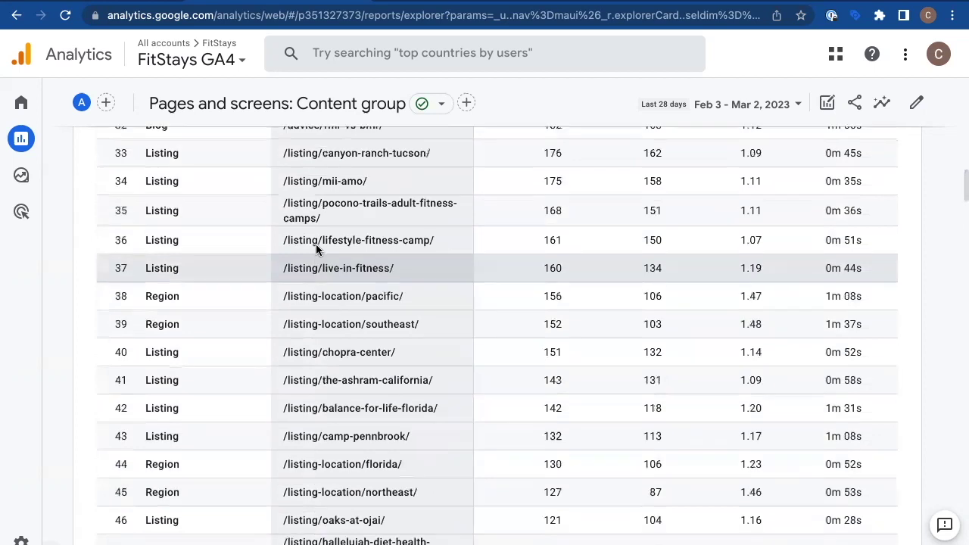
pyautogui.scroll(20, 316, 250)
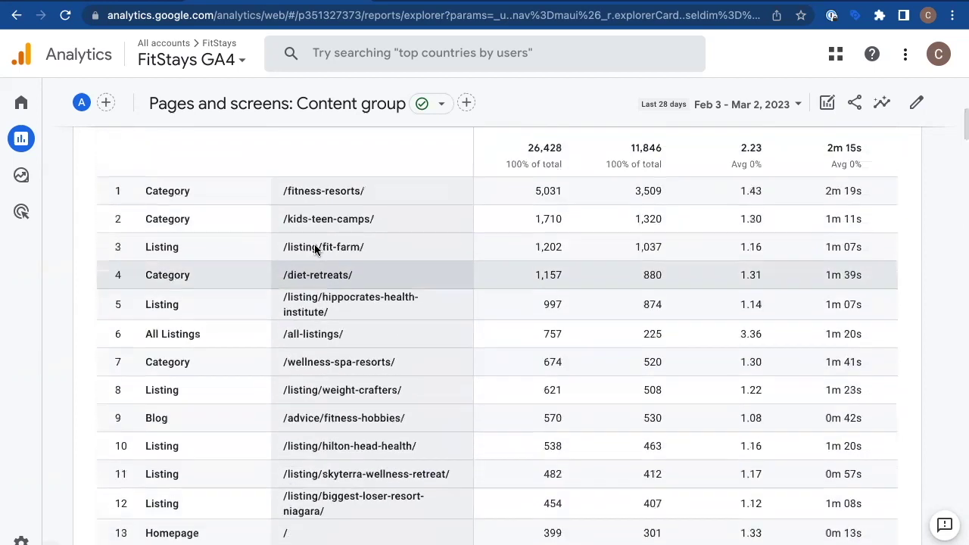
pyautogui.scroll(2, 199, 245)
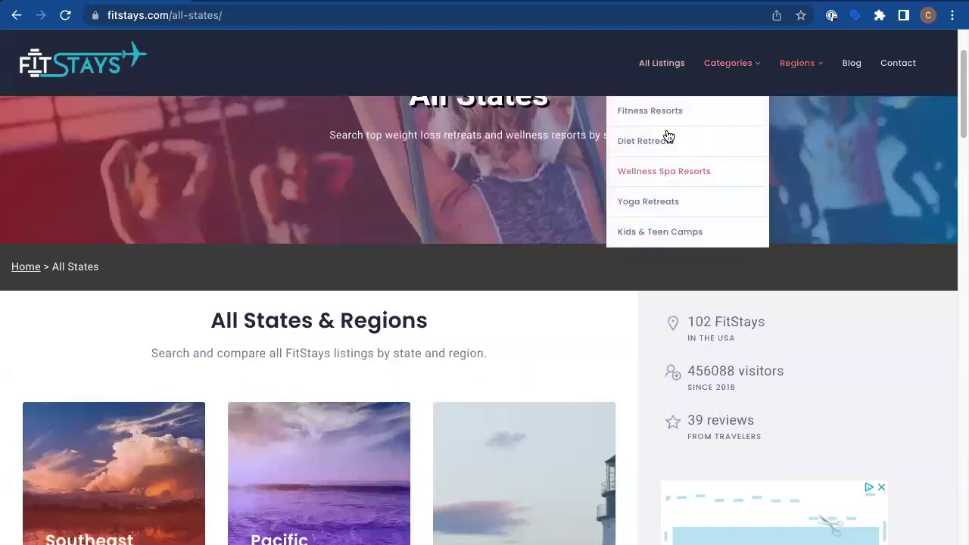
# - Compare the website's Categories and Regions navigation with the charts and table in the Analytics content group report
pyautogui.moveTo(797, 63)
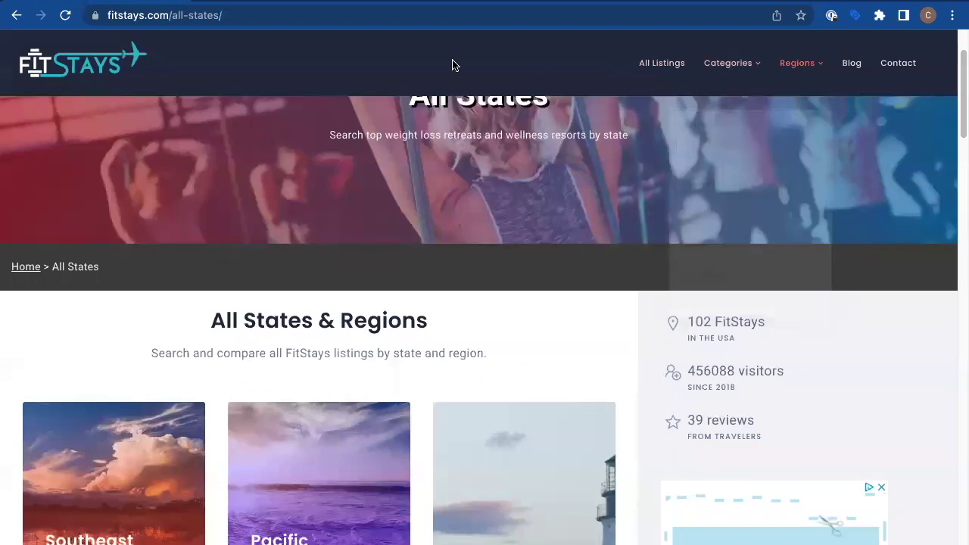
pyautogui.click(326, 4)
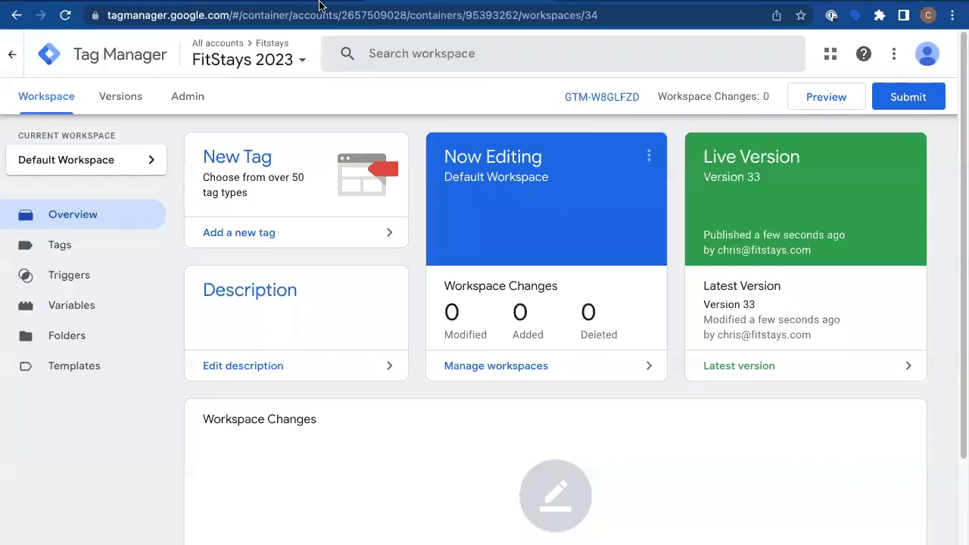
pyautogui.click(318, 3)
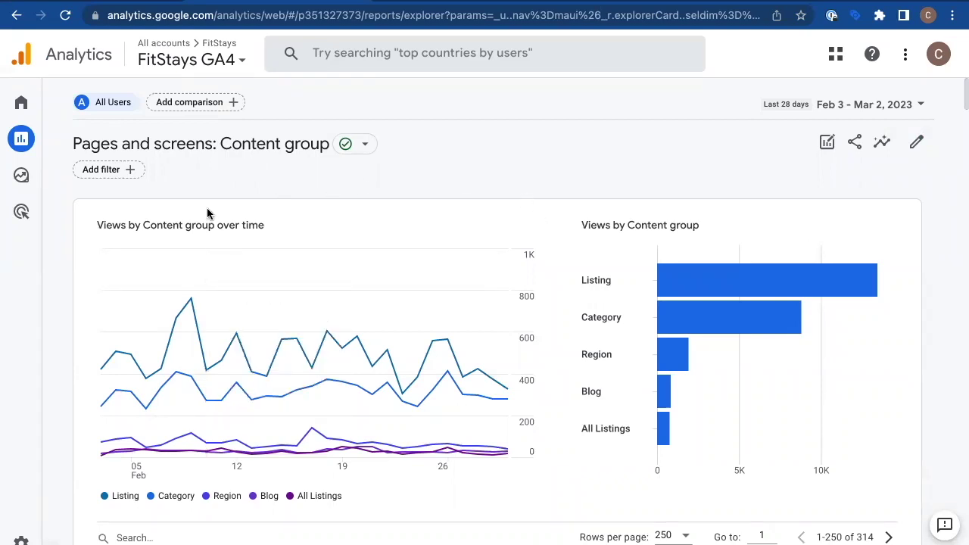
pyautogui.scroll(-1, 115, 231)
pyautogui.scroll(-4, 117, 227)
pyautogui.moveTo(23, 138)
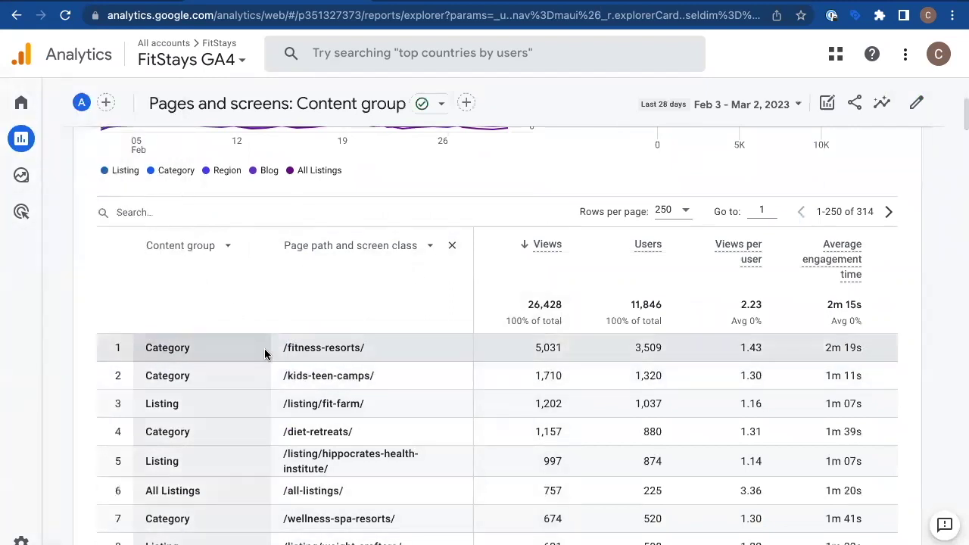
pyautogui.scroll(4, 243, 350)
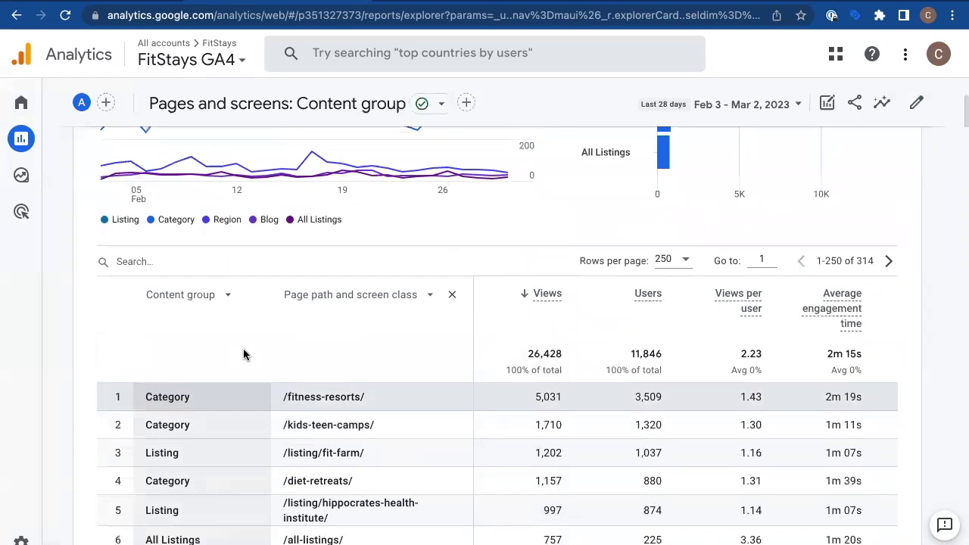